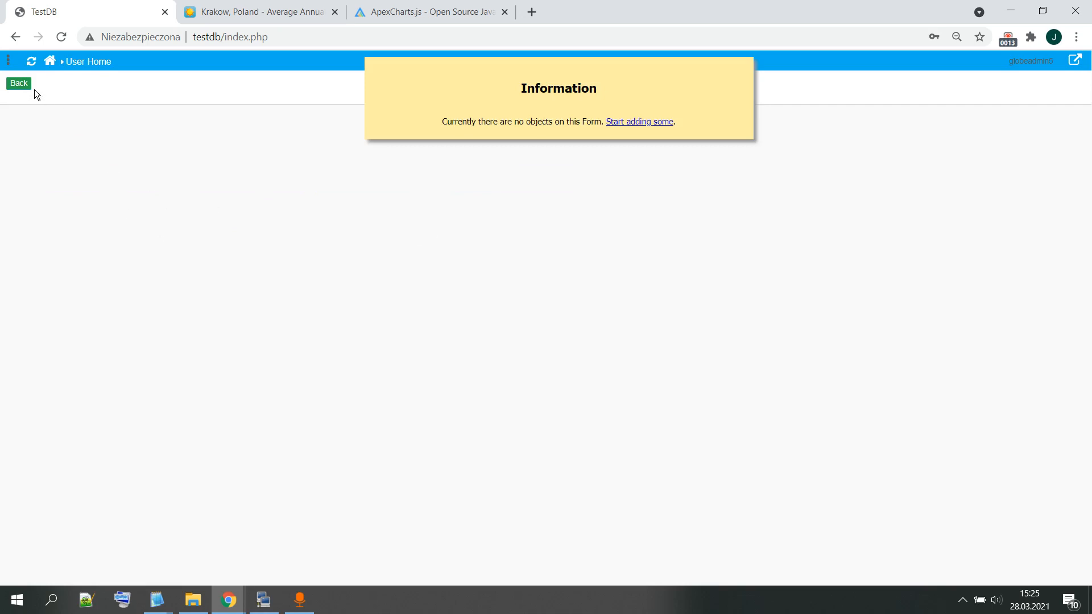
Step: Examine Krakow's monthly average high and low temperature chart and table on the holiday-weather page
left_click(17, 84)
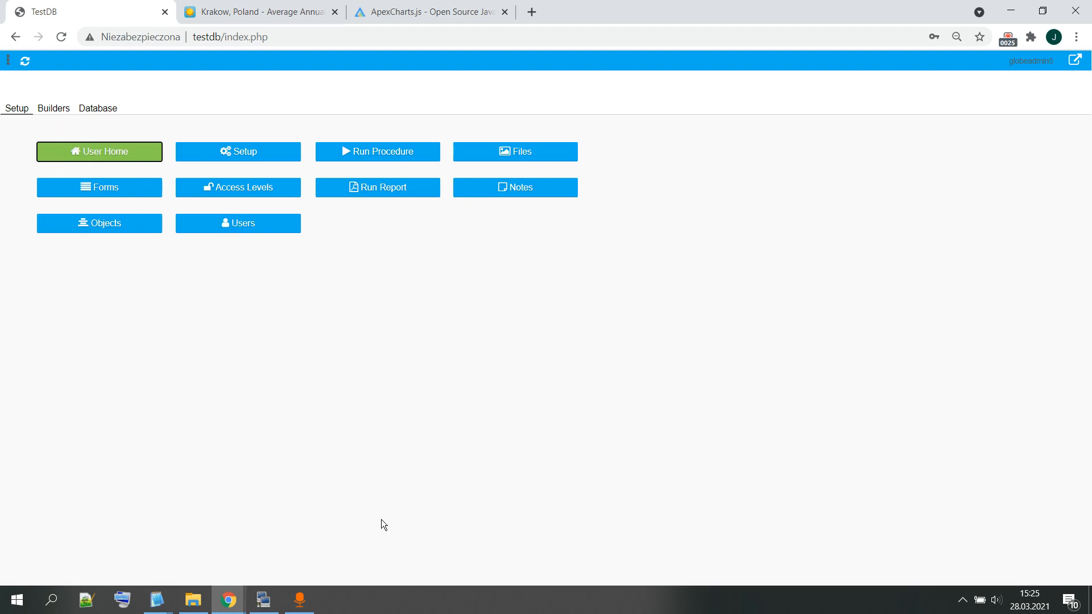
left_click(241, 17)
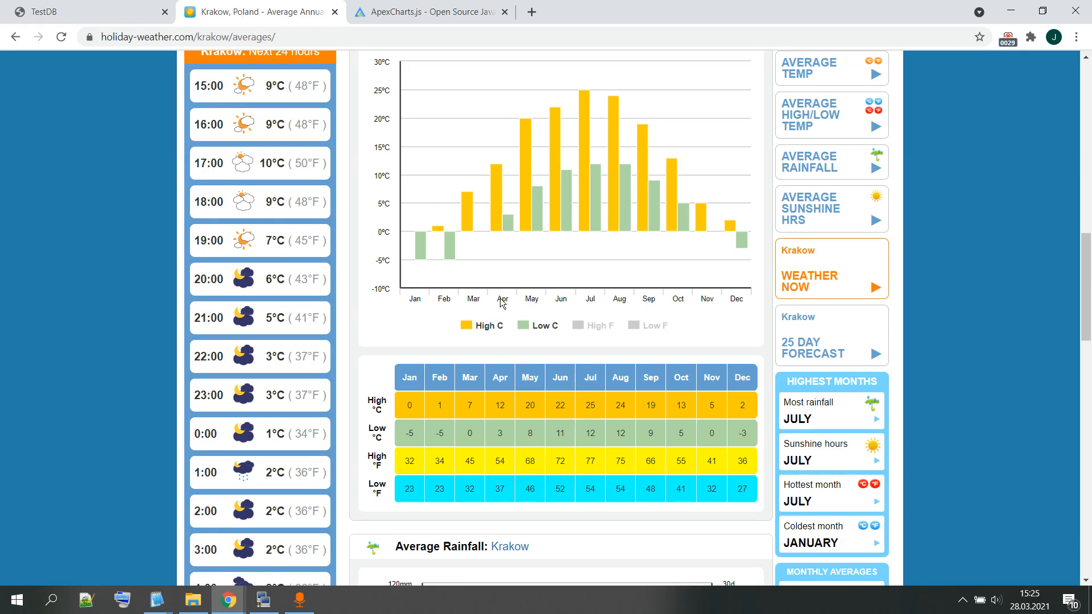
scroll(526, 318, "up", 1)
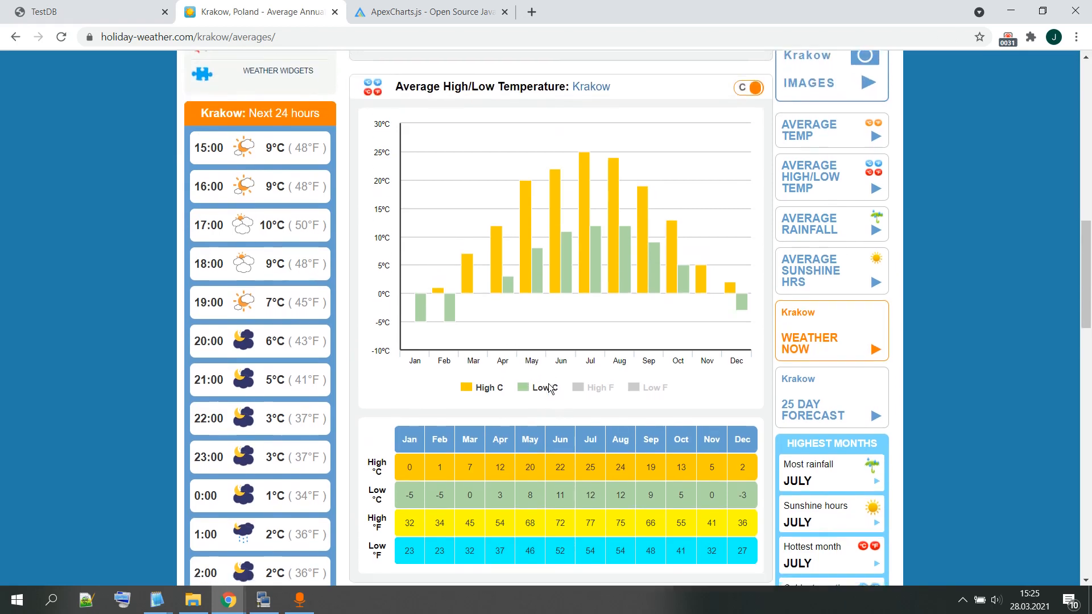
scroll(549, 386, "down", 3)
scroll(398, 424, "up", 1)
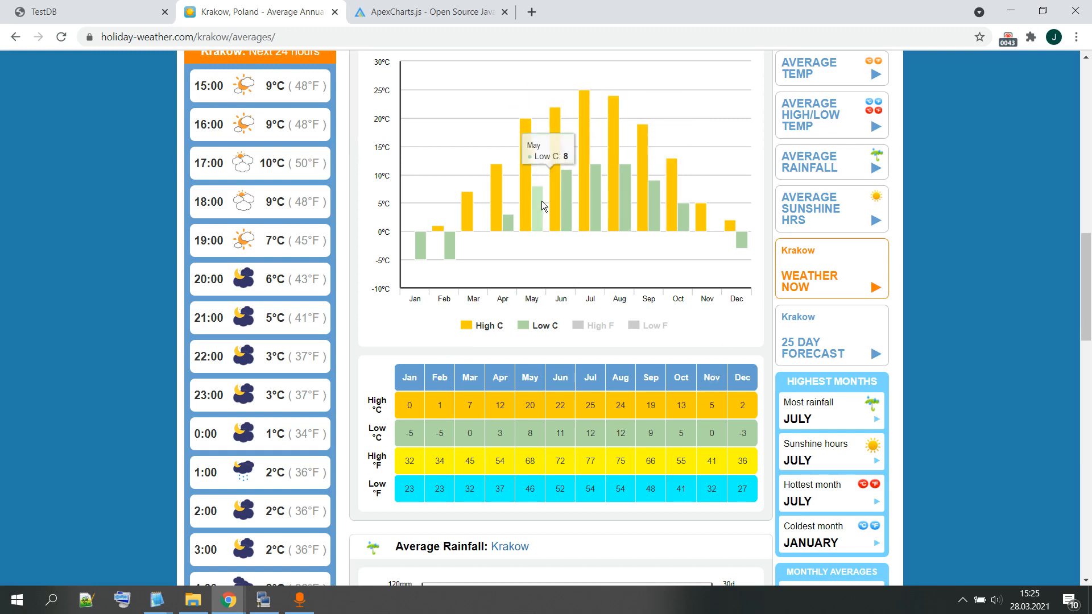
Step: Start a new Fast Form in the TestDB application with the form type Browse and Edit
left_click(122, 12)
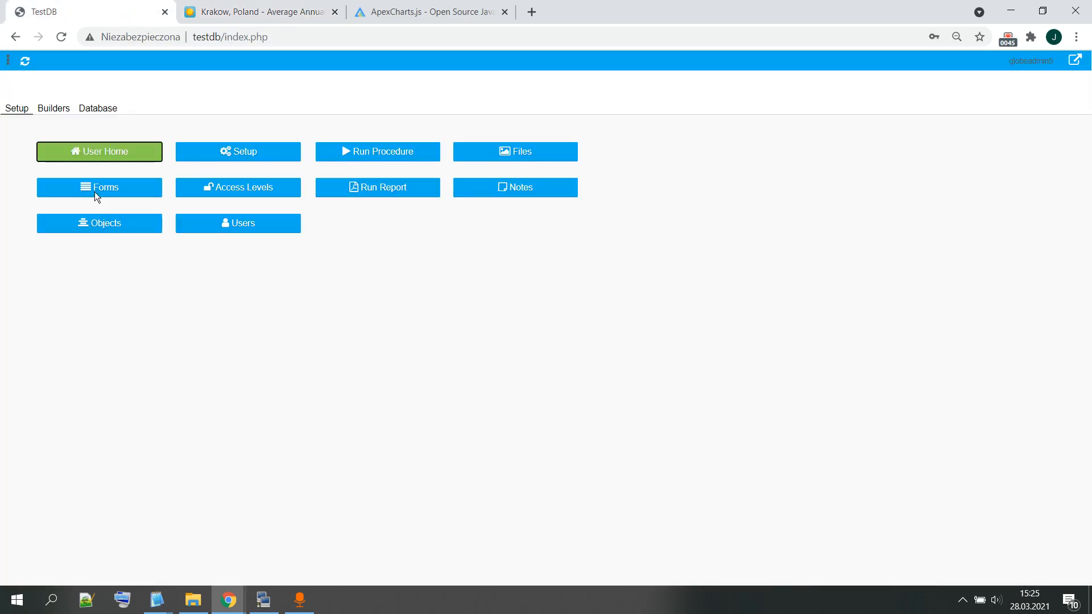
left_click(52, 104)
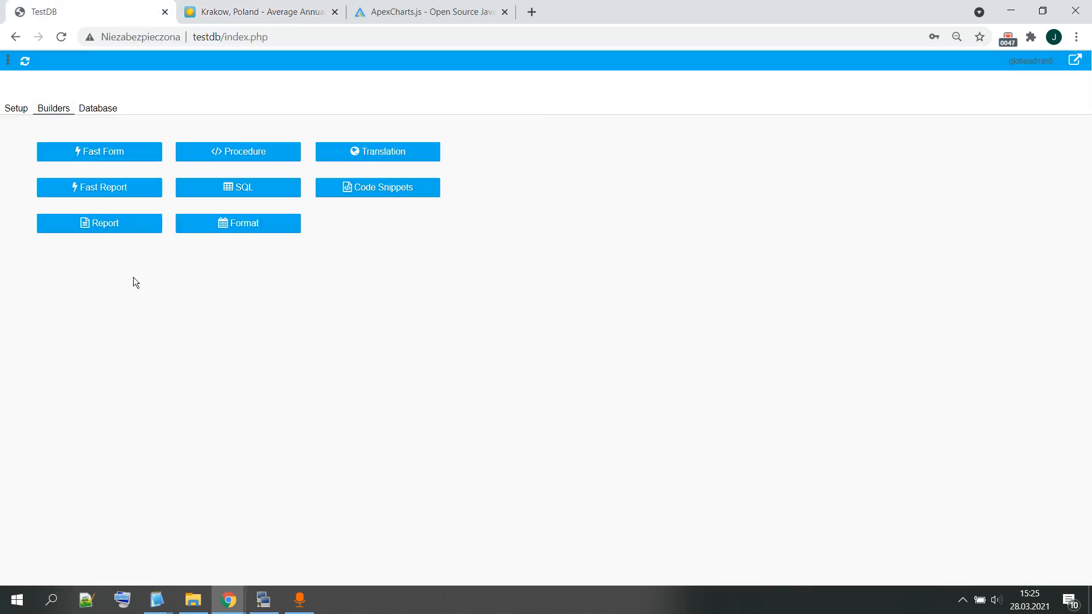
left_click(100, 153)
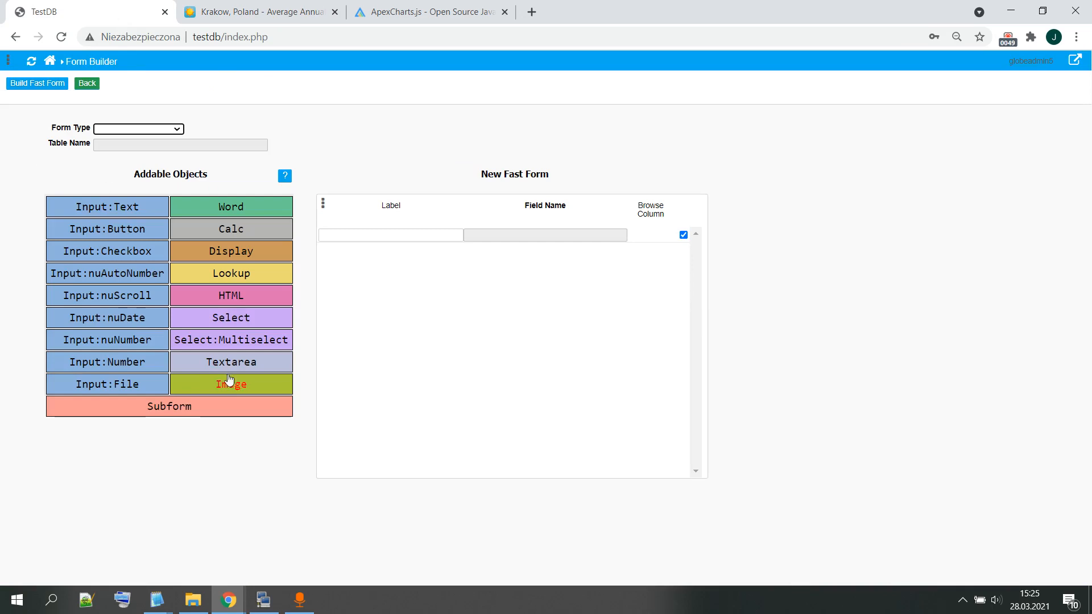
left_click(168, 128)
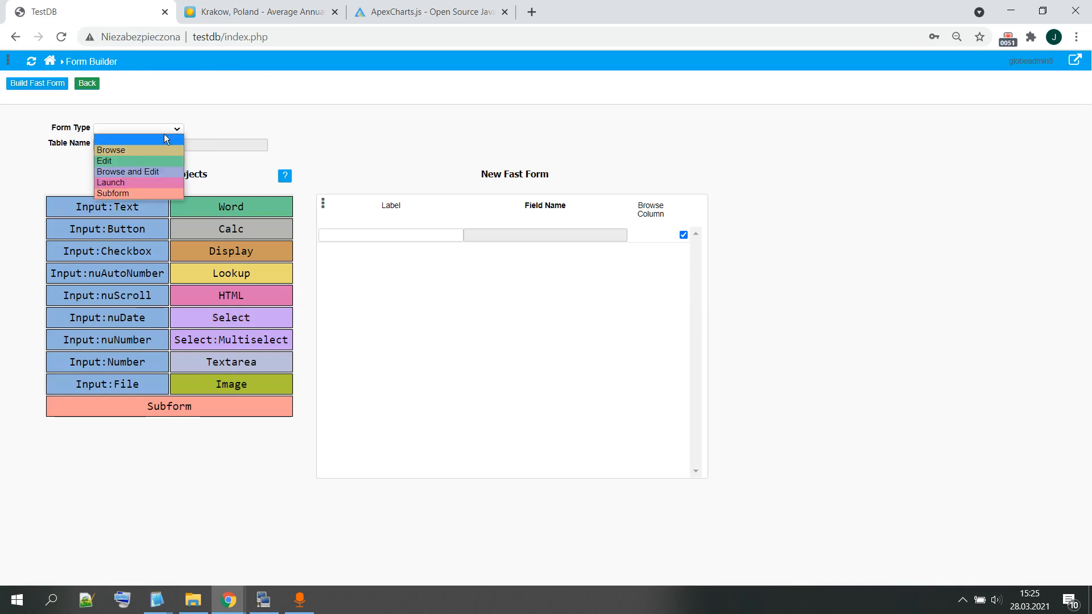
left_click(166, 172)
left_click(433, 195)
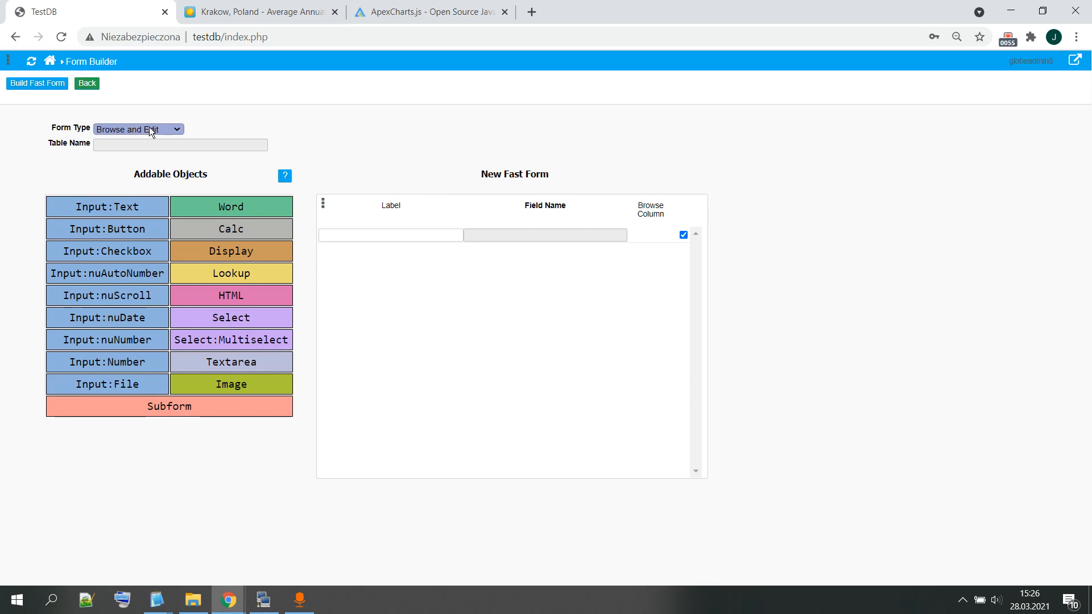
Step: Set the form's table name to temperature, copied from the graph.txt notes in Notepad2
left_click(140, 144)
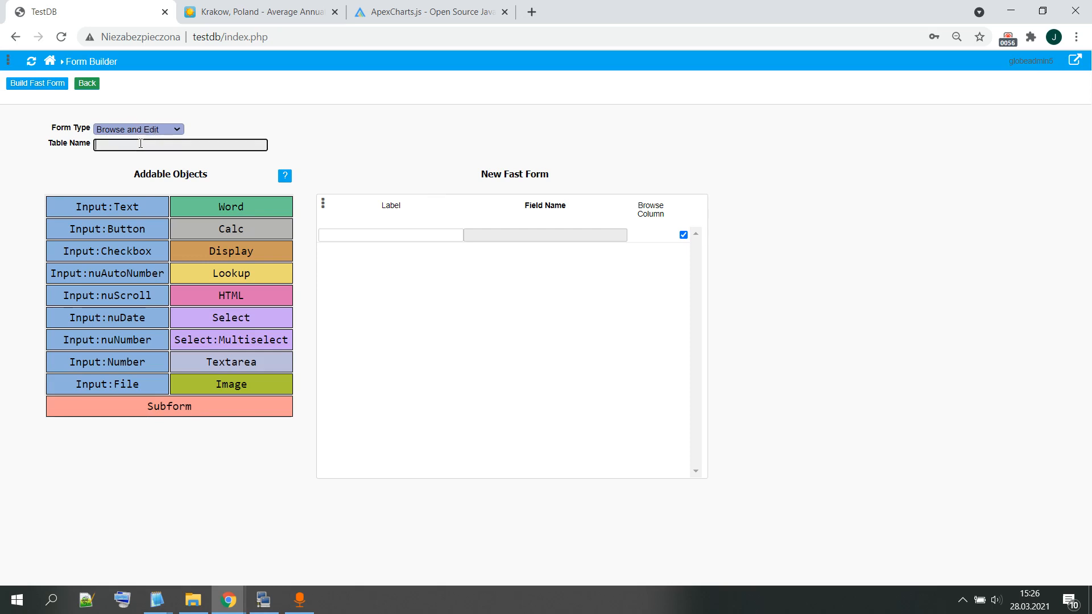
left_click(159, 607)
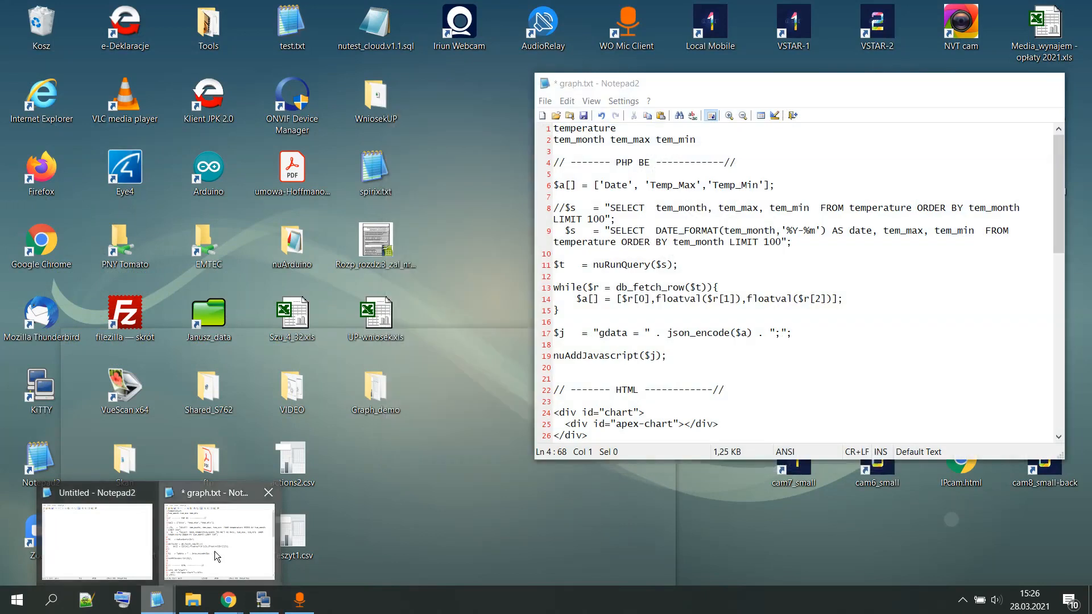
left_click(213, 551)
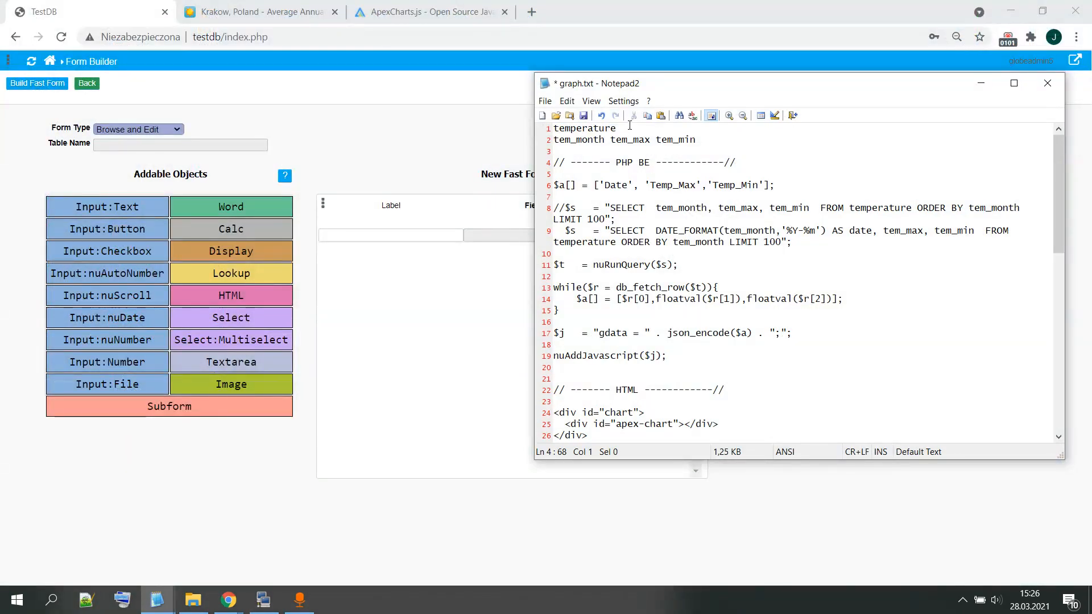
left_click_drag(617, 128, 552, 125)
key("ctrl+c")
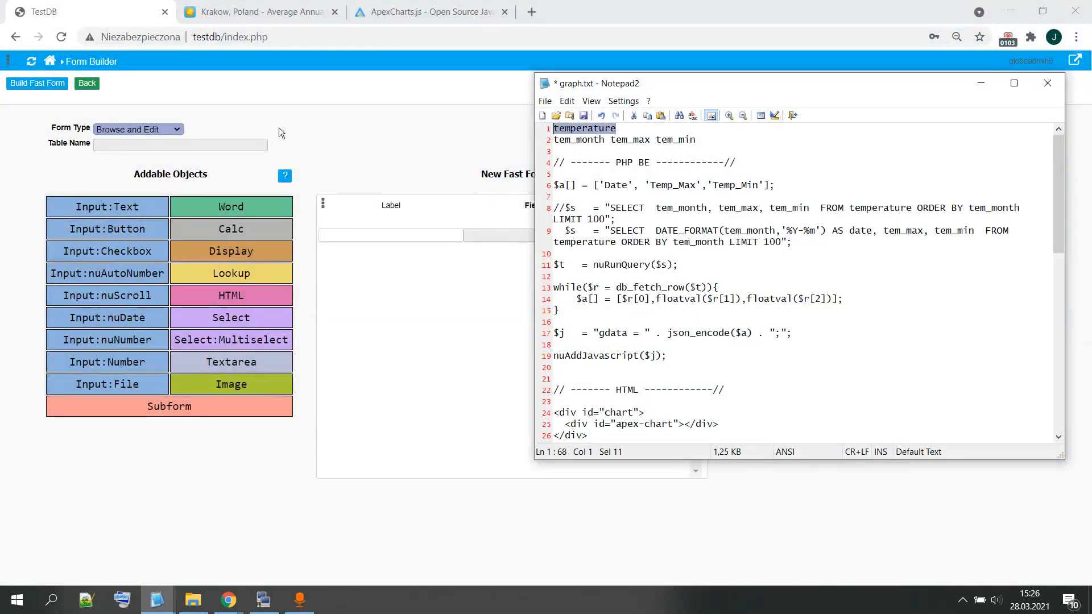
left_click(198, 145)
key("ctrl+v")
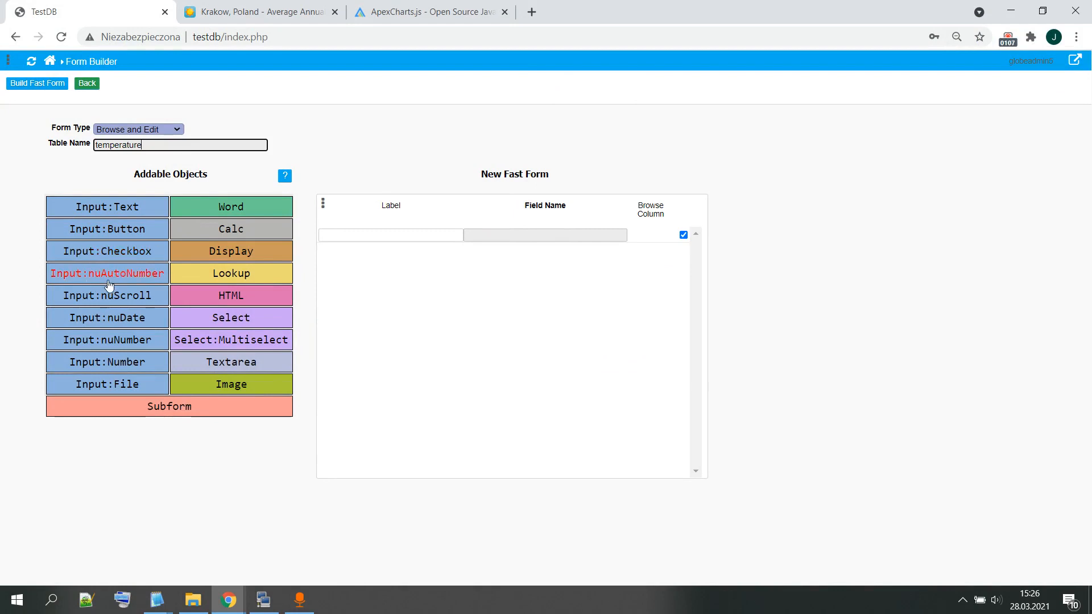
Step: Add one nuDate object and two nuNumber objects to the new fast form
left_click(137, 319)
left_click(120, 342)
left_click(120, 342)
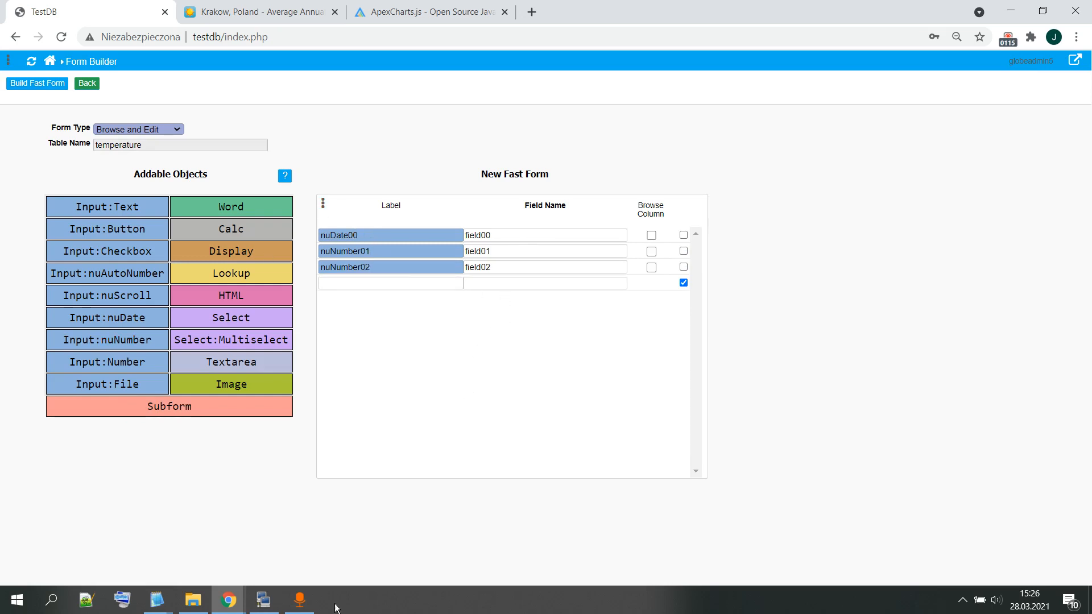
Step: Set the date object's field name to tem_month, copied from graph.txt
left_click(157, 600)
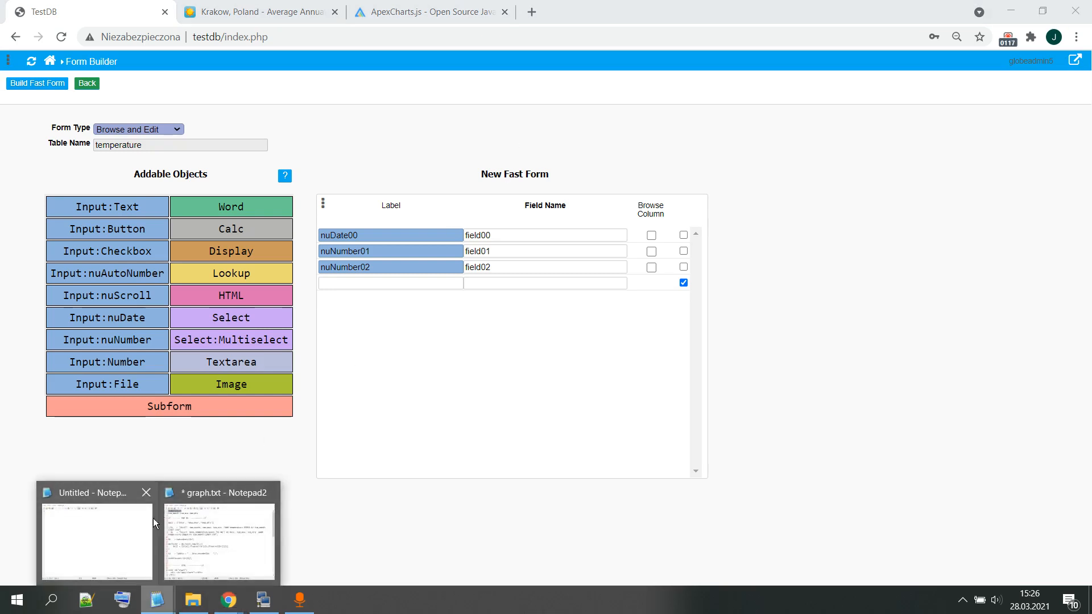
left_click(188, 537)
left_click_drag(606, 140, 548, 141)
key("ctrl+c")
double_click(511, 234)
key("ctrl+v")
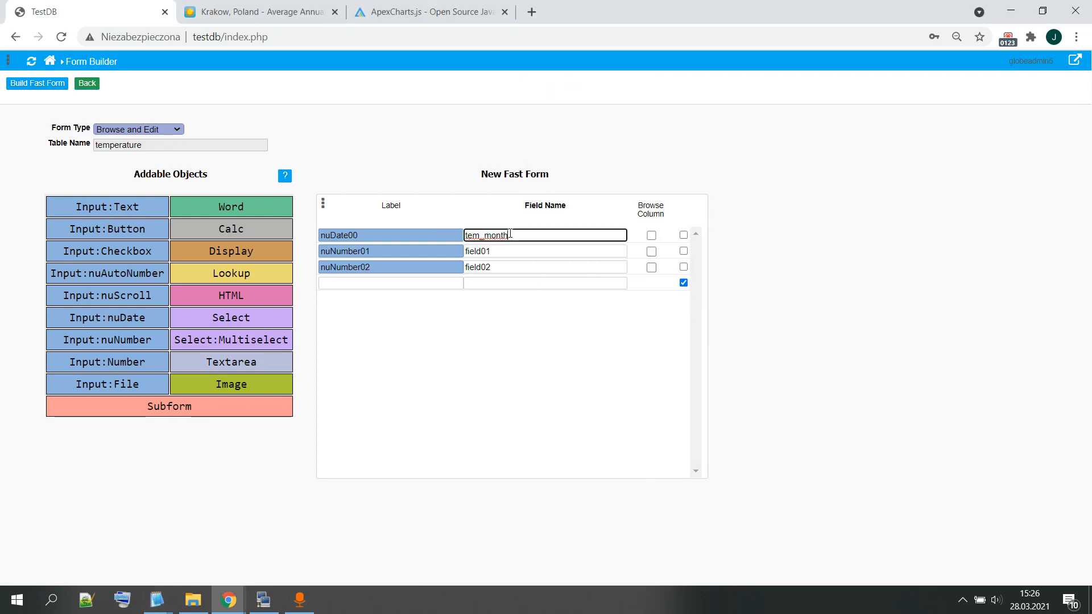
Step: Set the first number object's field name to tem_max, copied from graph.txt
double_click(507, 251)
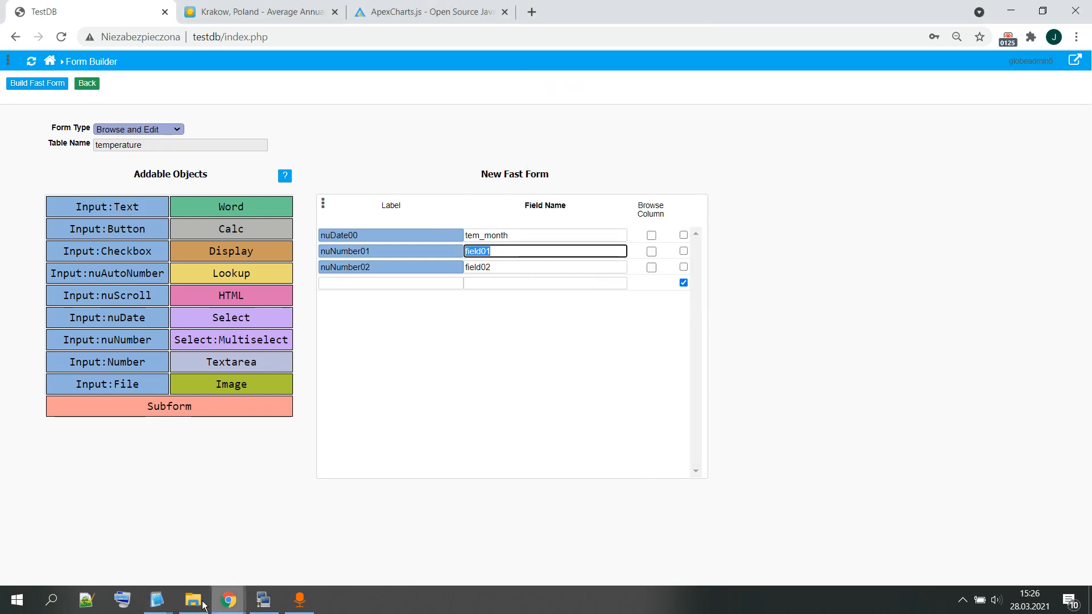
mouse_move(153, 602)
left_click(206, 539)
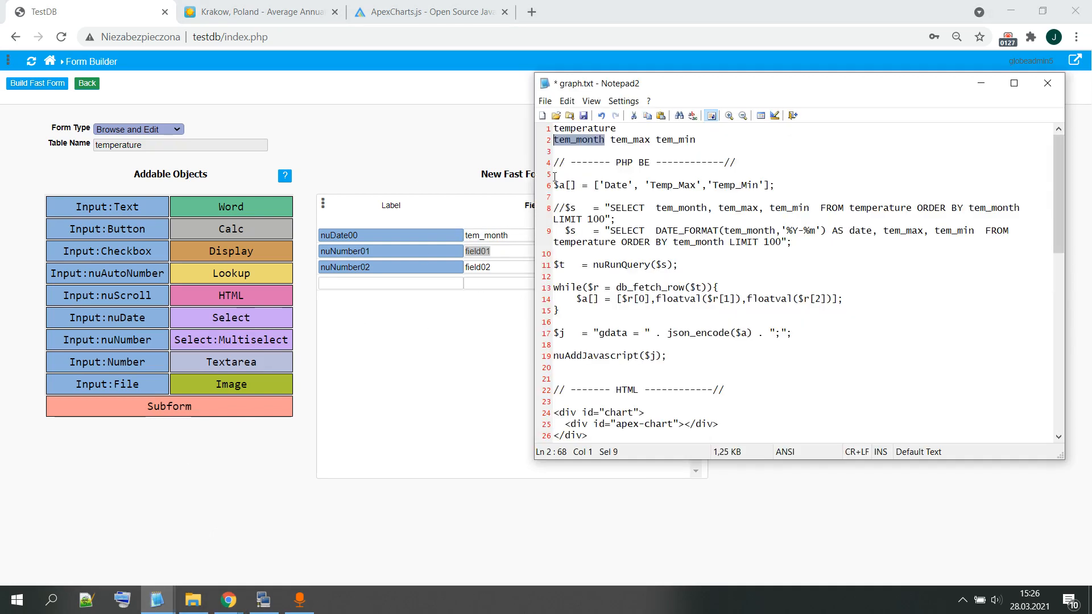
left_click_drag(650, 140, 611, 139)
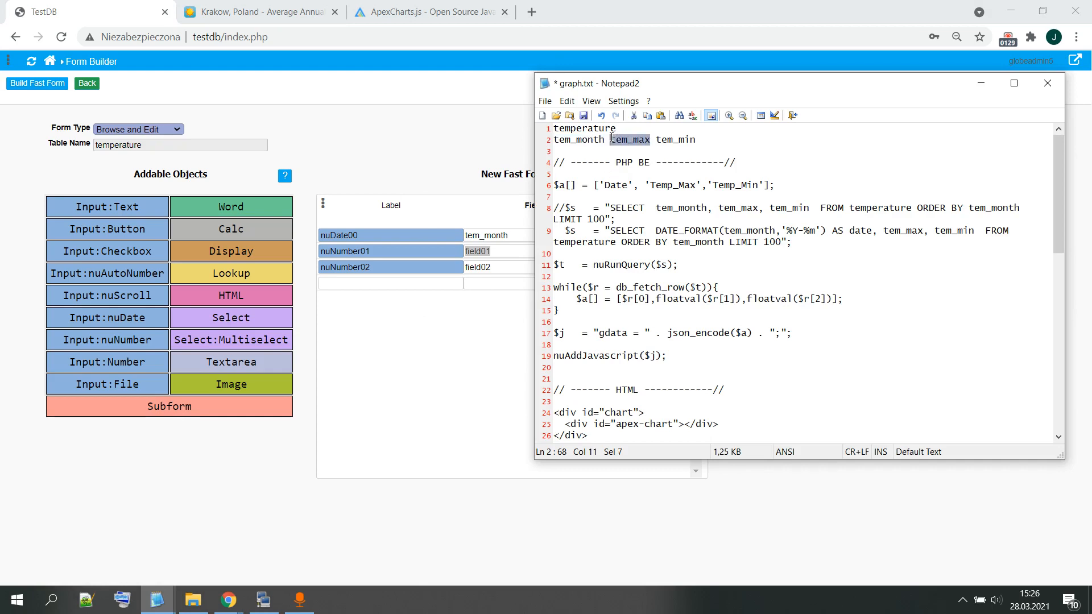
left_click(449, 316)
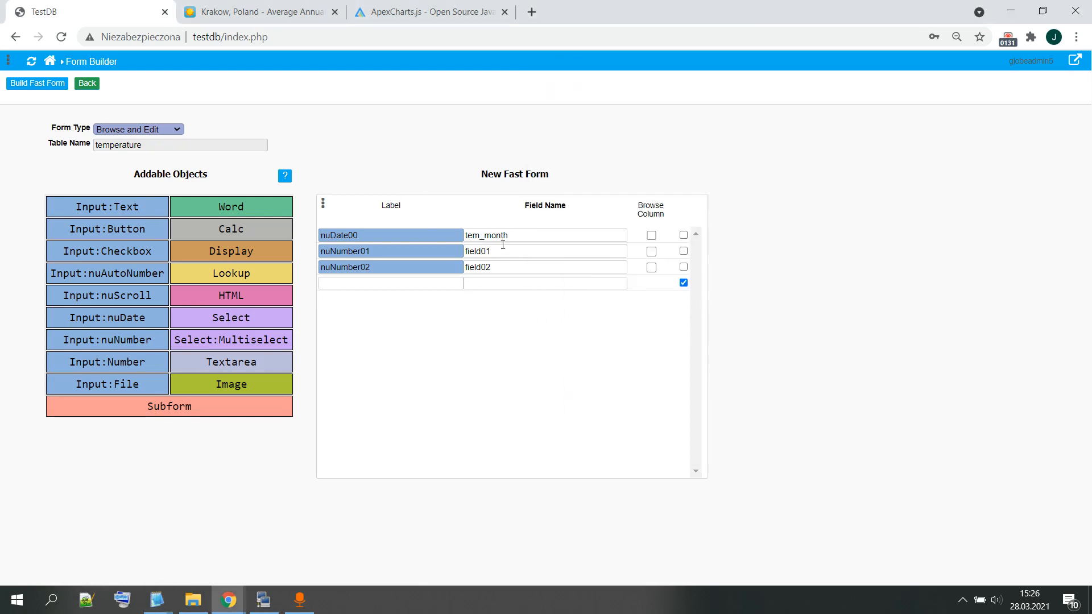
double_click(503, 250)
key("ctrl+v")
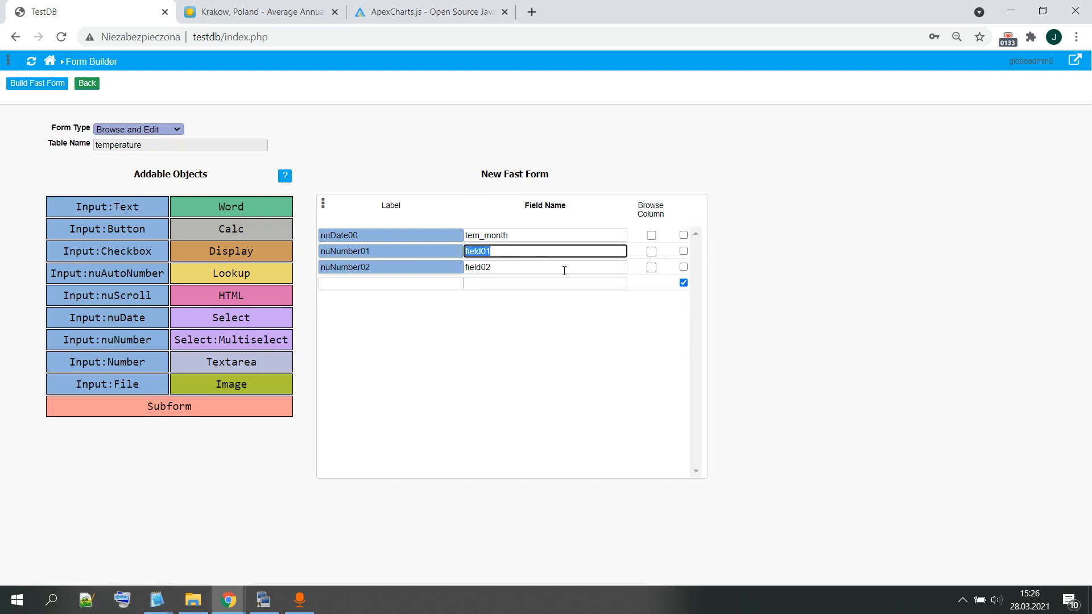
Step: Set the second number object's field name to tem_min, copied from graph.txt
left_click(157, 600)
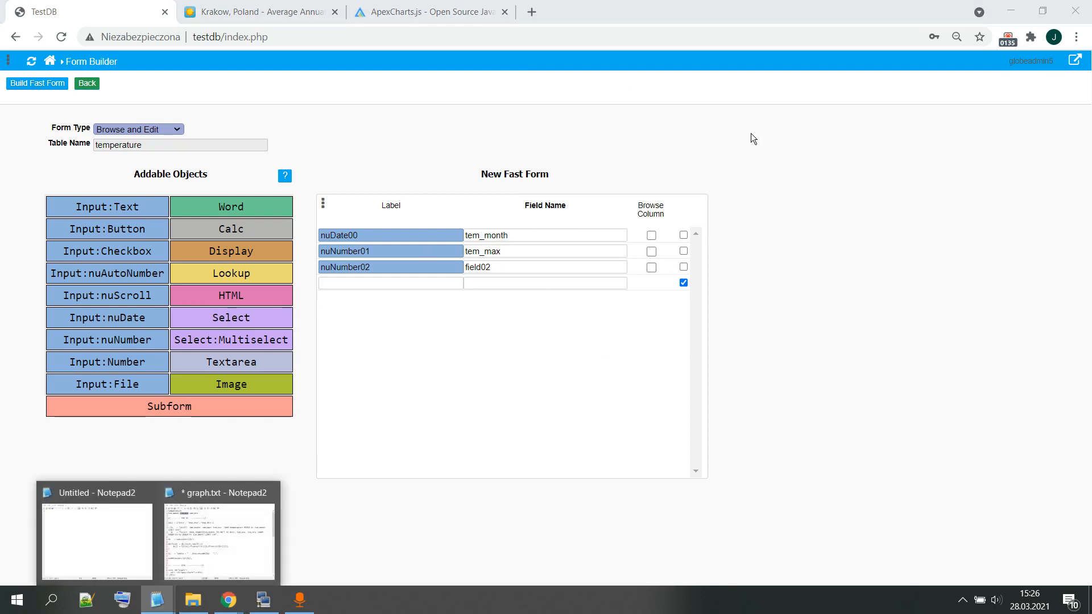
left_click(272, 519)
left_click_drag(696, 140, 656, 140)
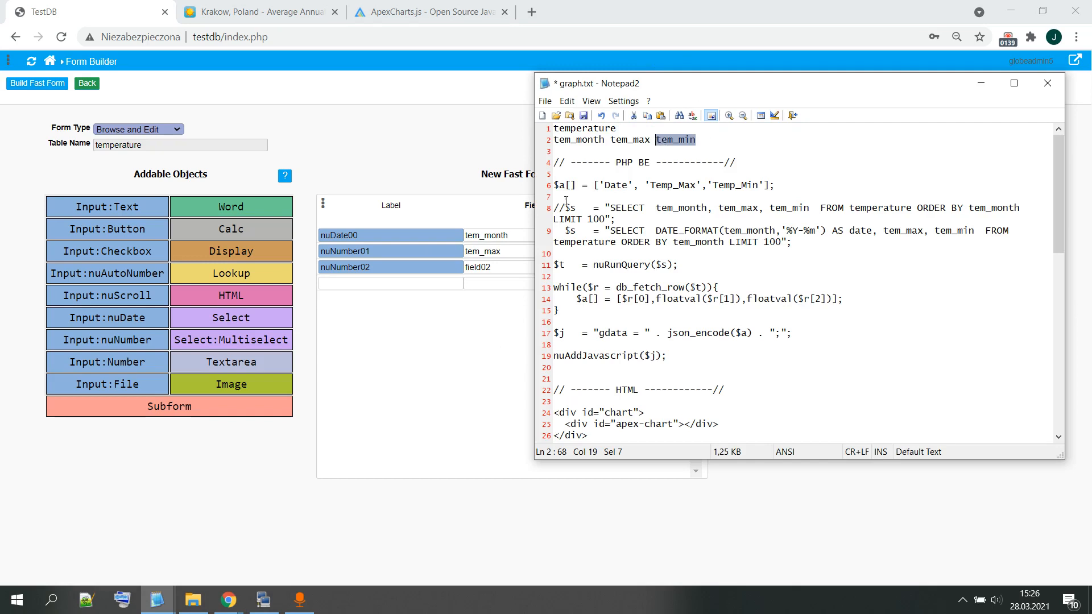
double_click(507, 266)
key("ctrl+v")
left_click(585, 210)
Step: Change the label of the tem_month field to Month
double_click(381, 234)
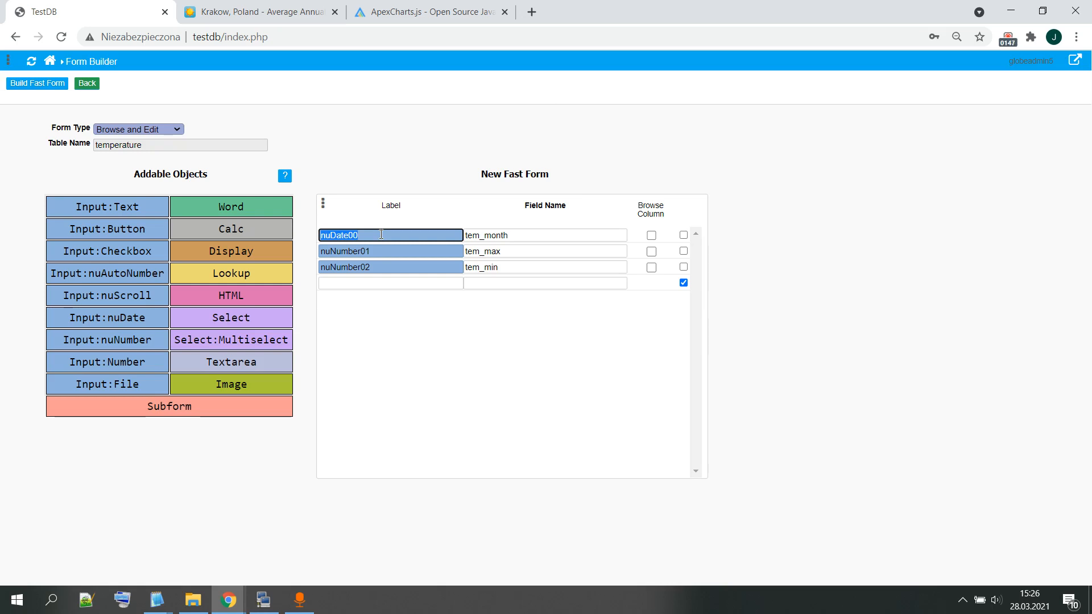
type("Da")
key("ctrl+z")
type("Month")
Step: Label the tem_max field Temp Max and the tem_min field Temp Min
double_click(392, 250)
type("T")
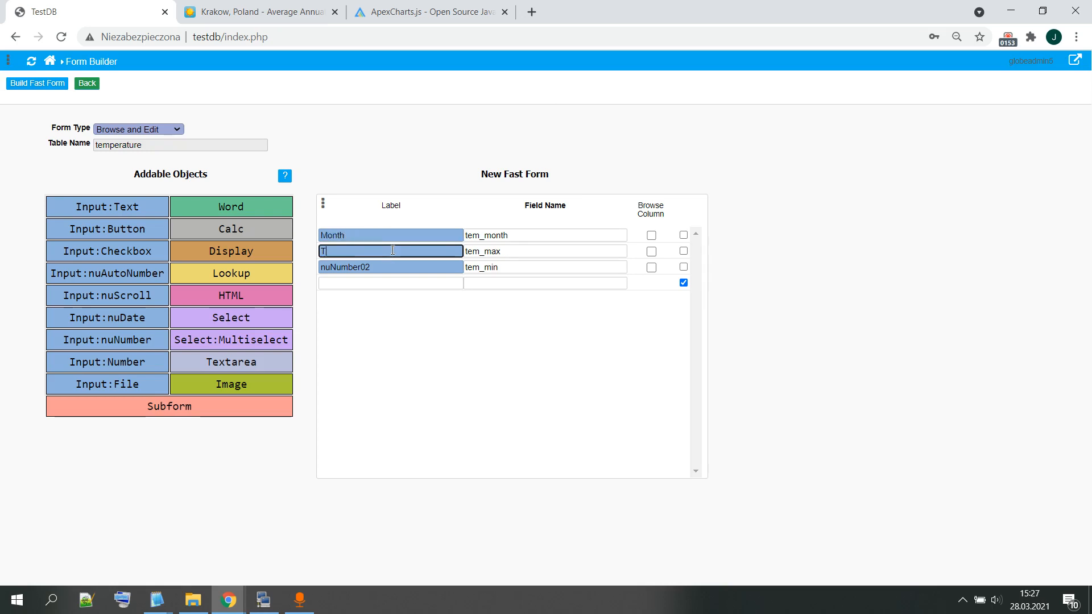
type("emp Max")
double_click(390, 267)
type("Temp Min")
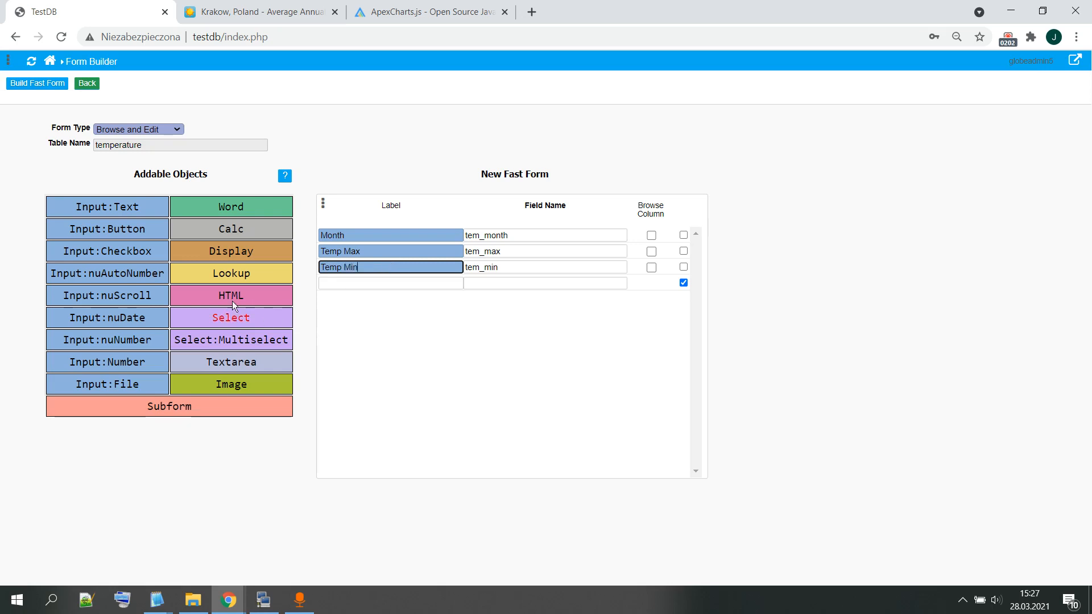
left_click(467, 309)
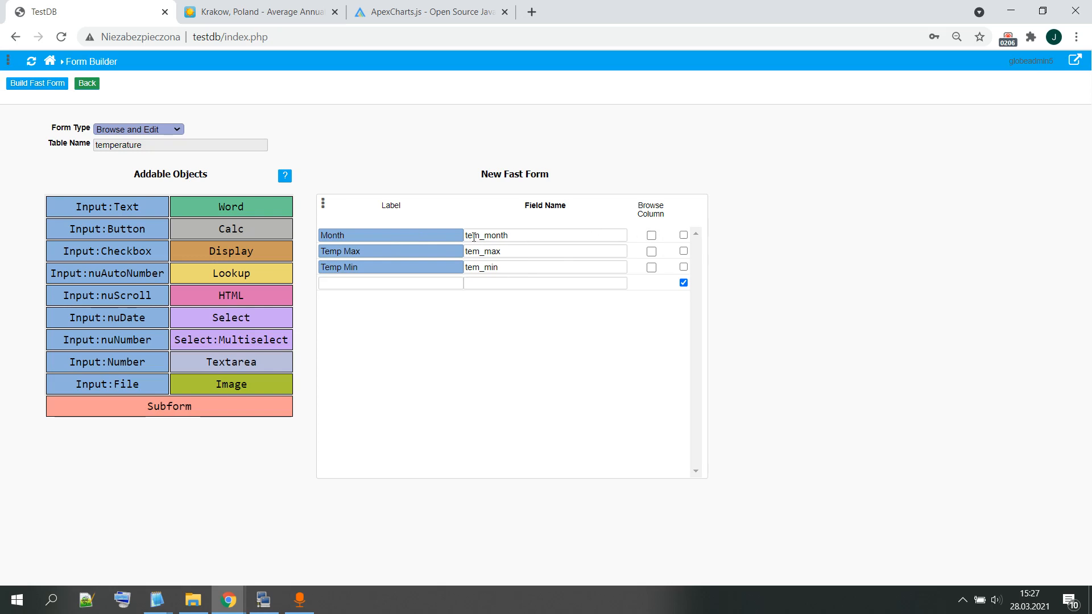
Step: Include all three fields as browse columns, build the fast form and return to the home screen
left_click(651, 236)
left_click(651, 267)
left_click(41, 83)
left_click(10, 84)
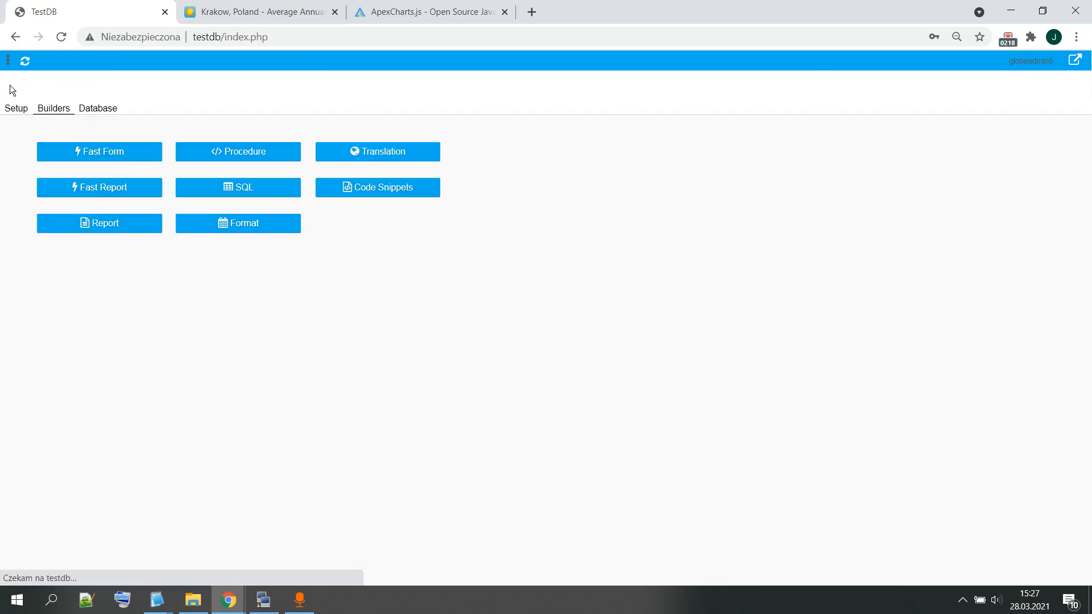
Step: Open the new Temperature form from User Home
left_click(9, 111)
left_click(76, 149)
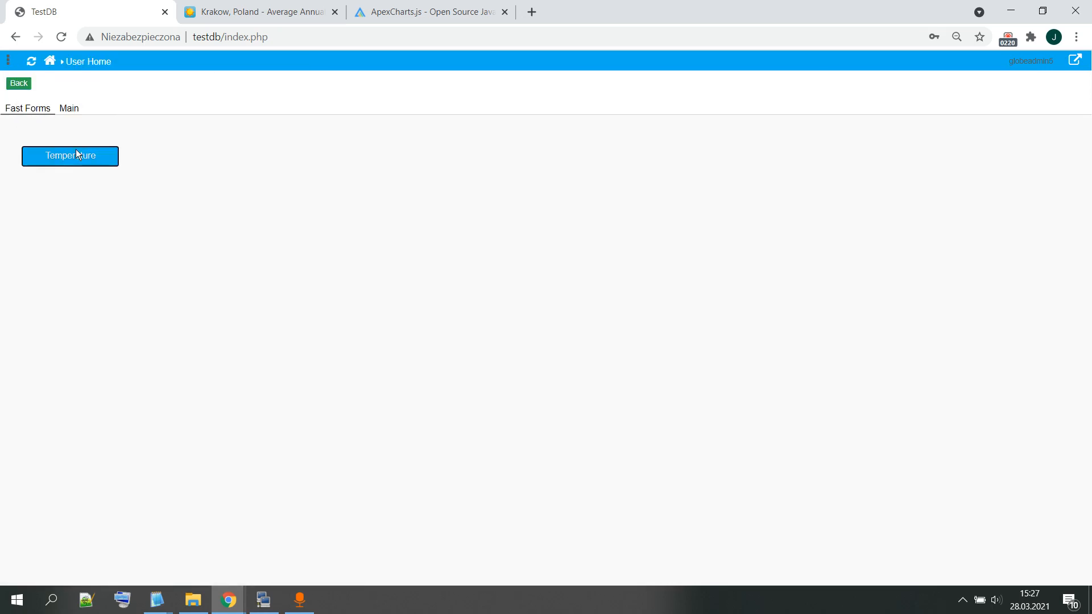
left_click(75, 158)
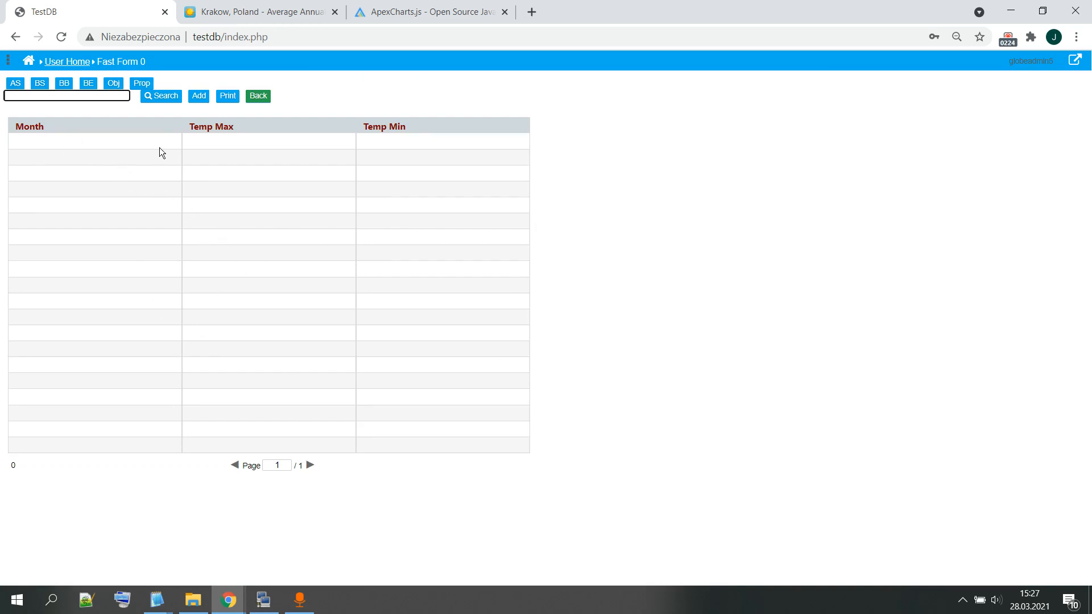
Step: Add a temperature record dated 18-03-2021 with Temp Max 12 and Temp Min -2, and save it
left_click(199, 95)
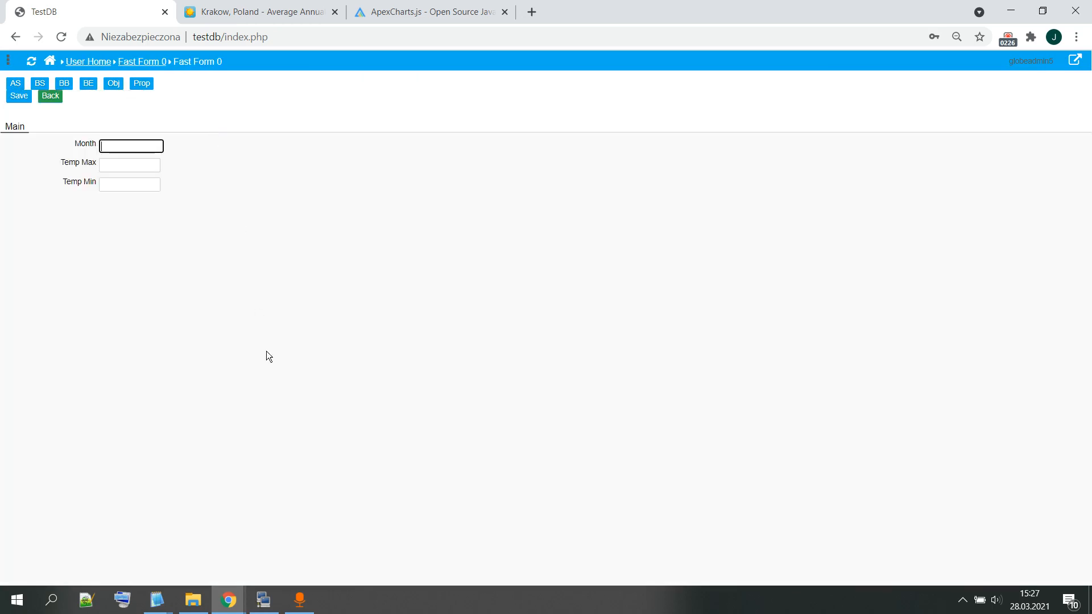
left_click(134, 146)
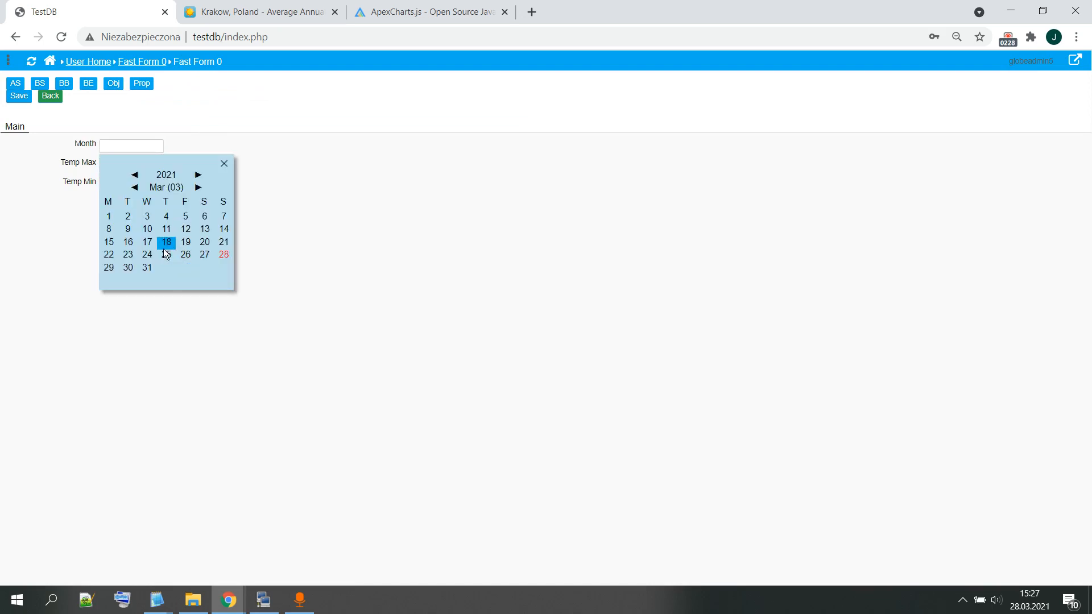
left_click(166, 242)
left_click(128, 166)
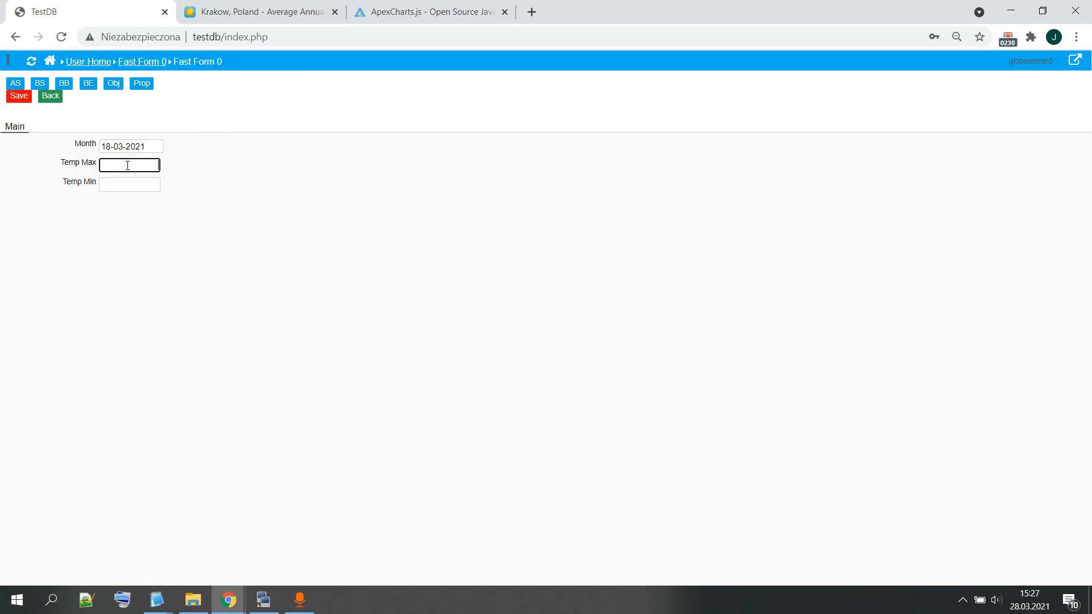
type("12")
left_click(110, 185)
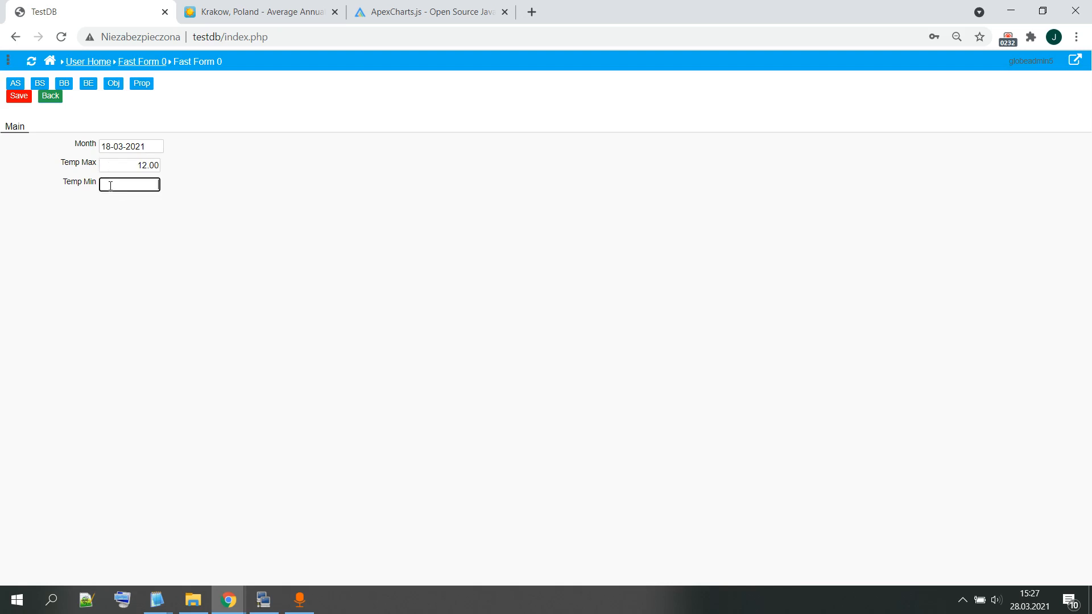
type("-2")
key("Tab")
left_click(22, 100)
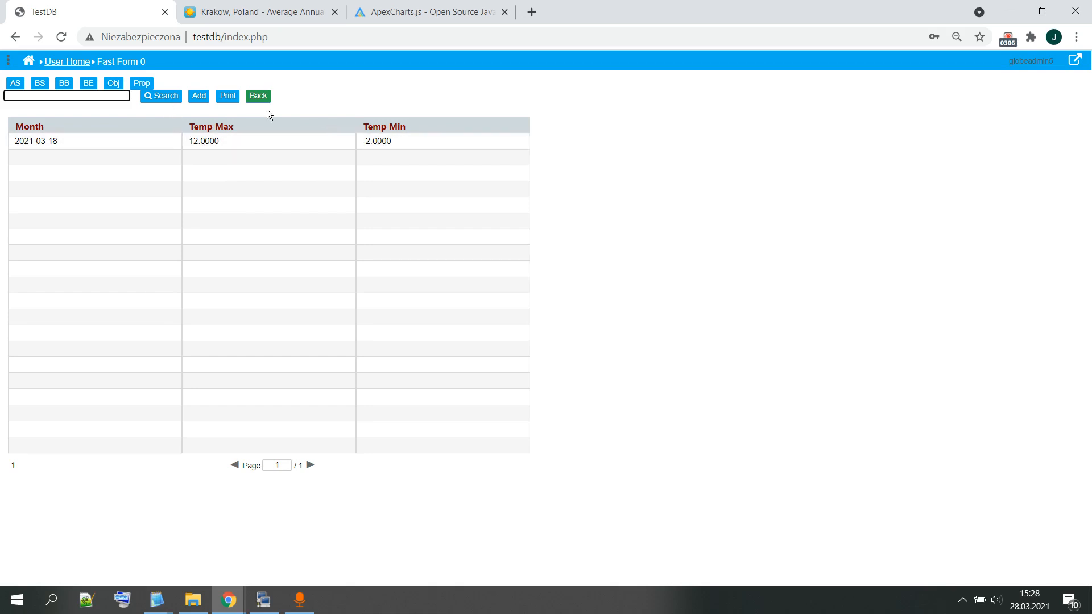
Step: Examine the form's object list and the display formats available for the Month and Temp Max browse columns
left_click(595, 233)
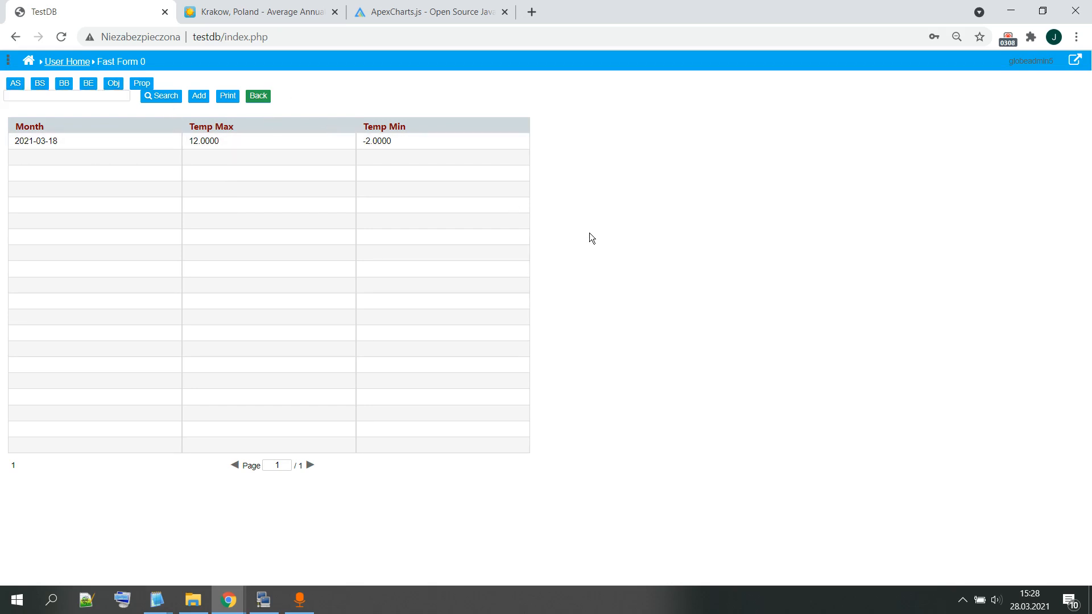
left_click(9, 61)
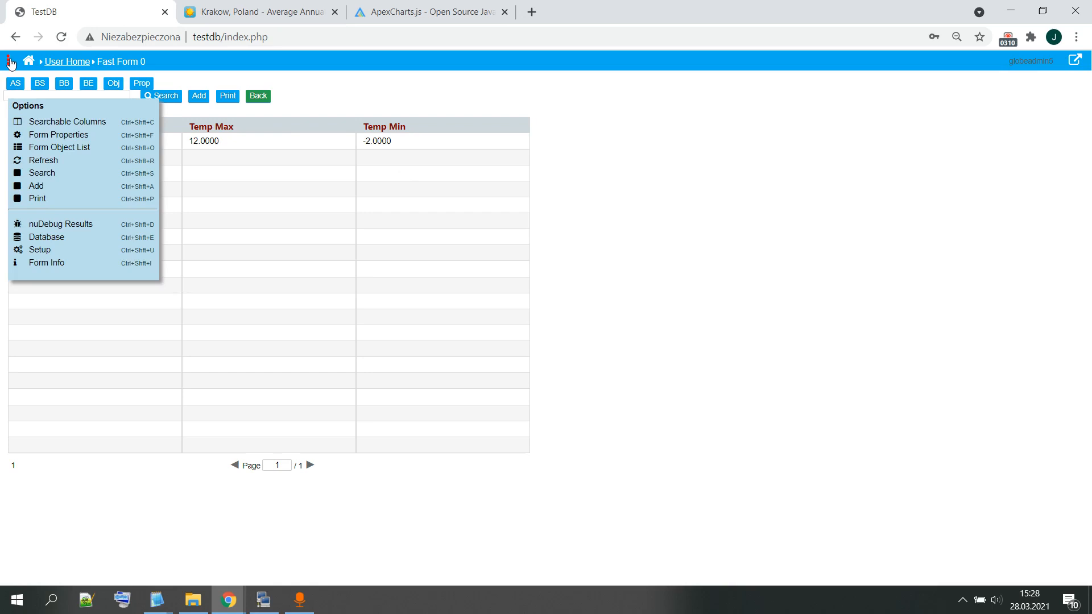
left_click(73, 151)
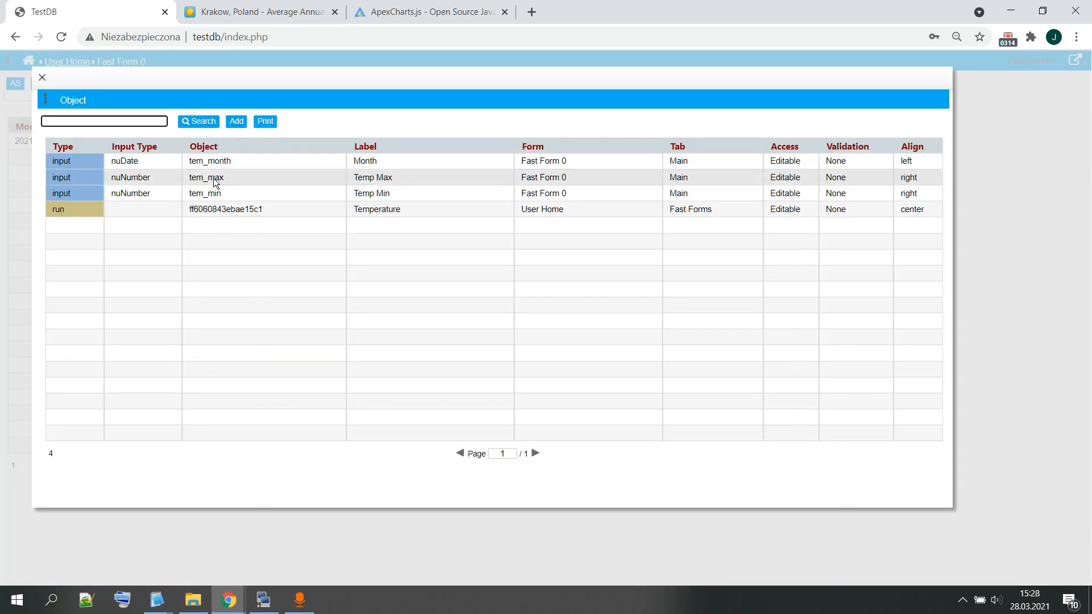
left_click(41, 77)
left_click(9, 61)
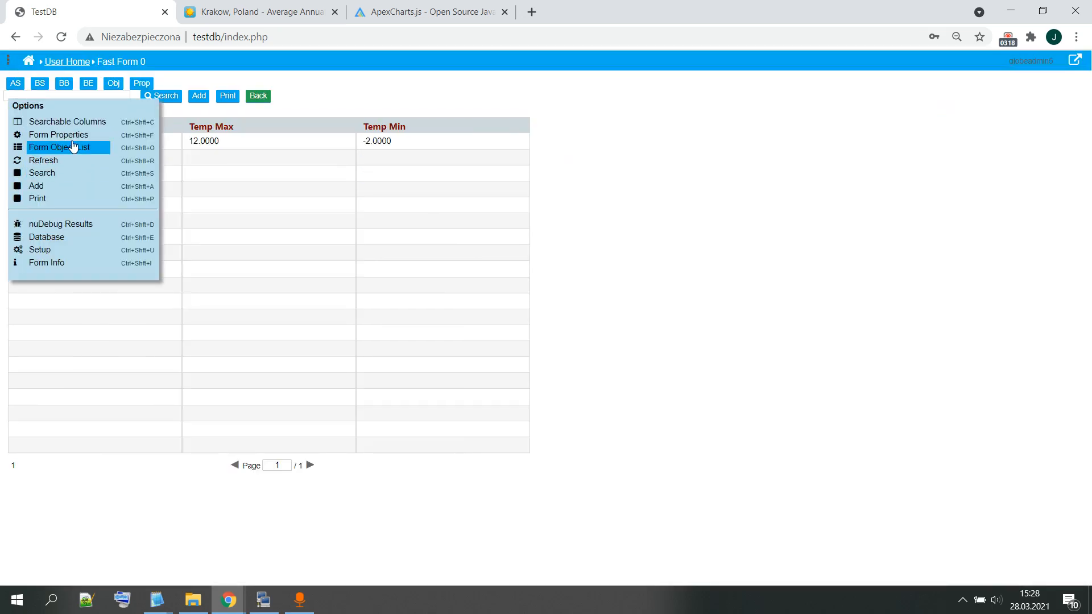
left_click(66, 136)
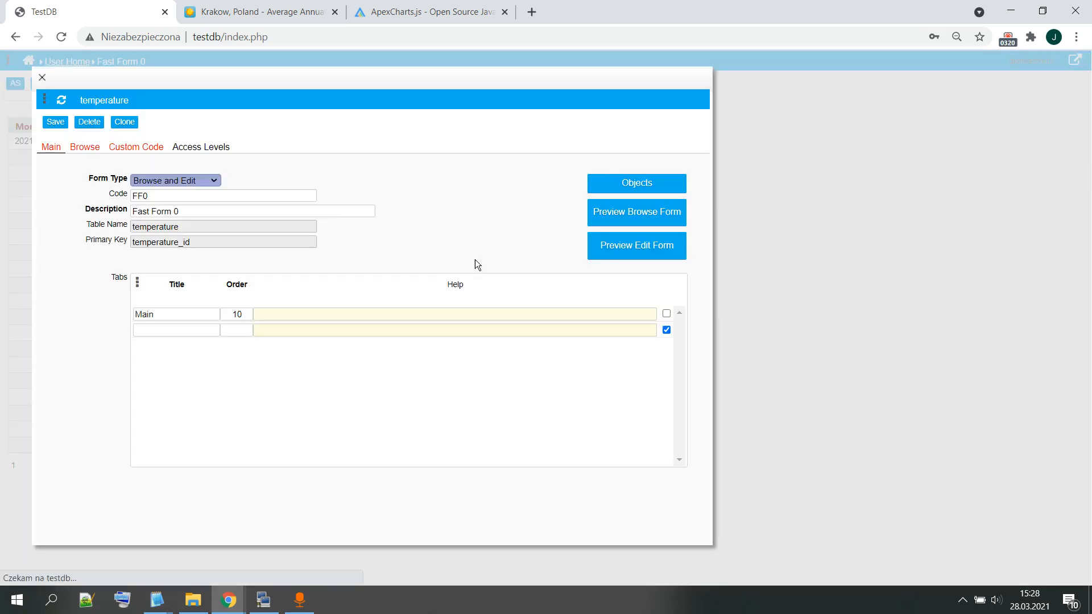
left_click(95, 153)
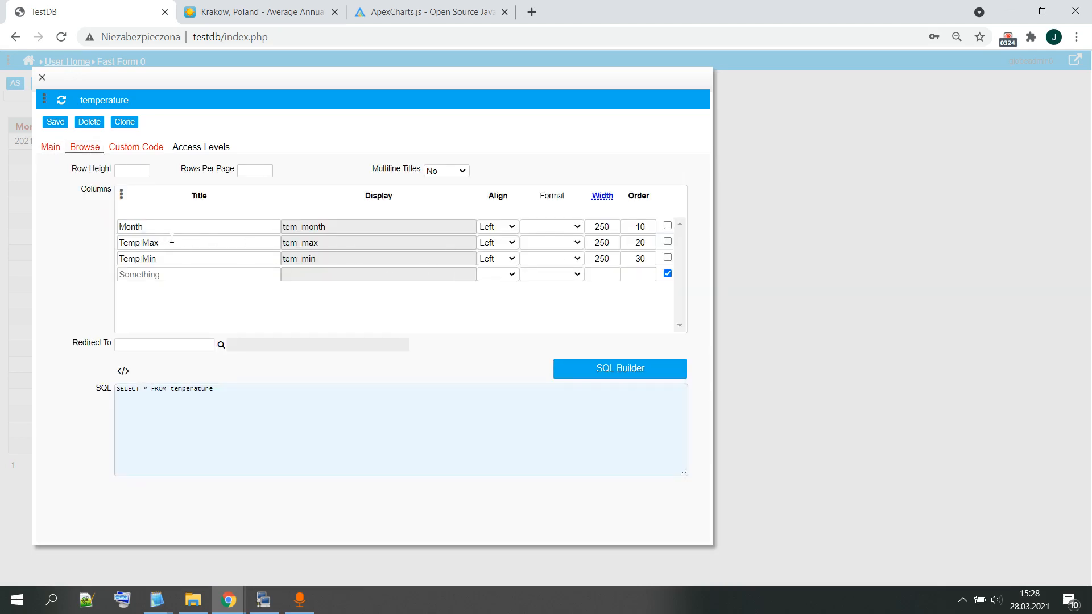
left_click(578, 227)
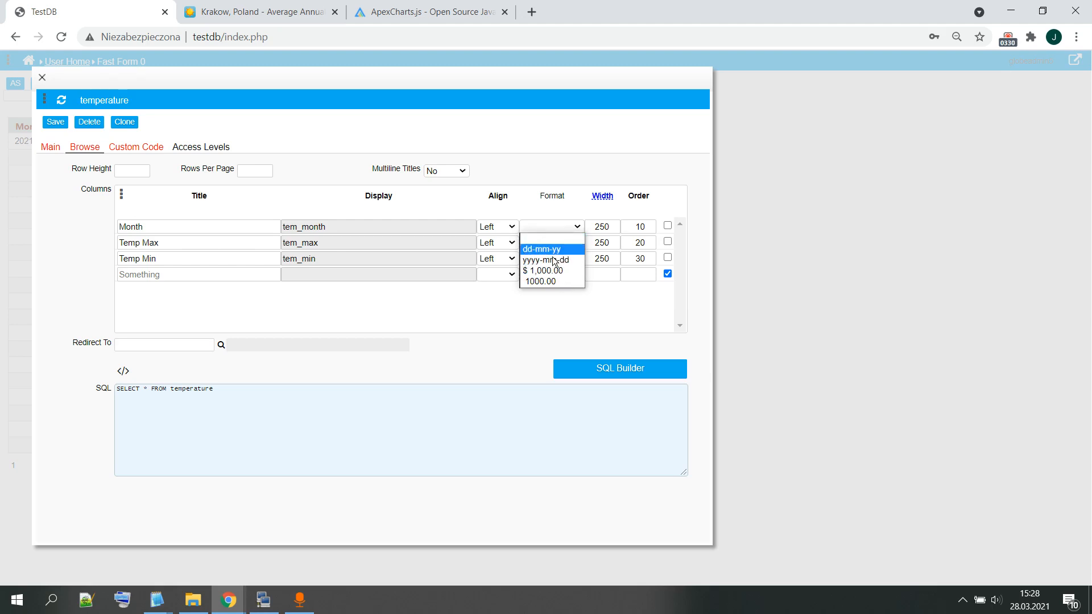
left_click(568, 330)
left_click(577, 242)
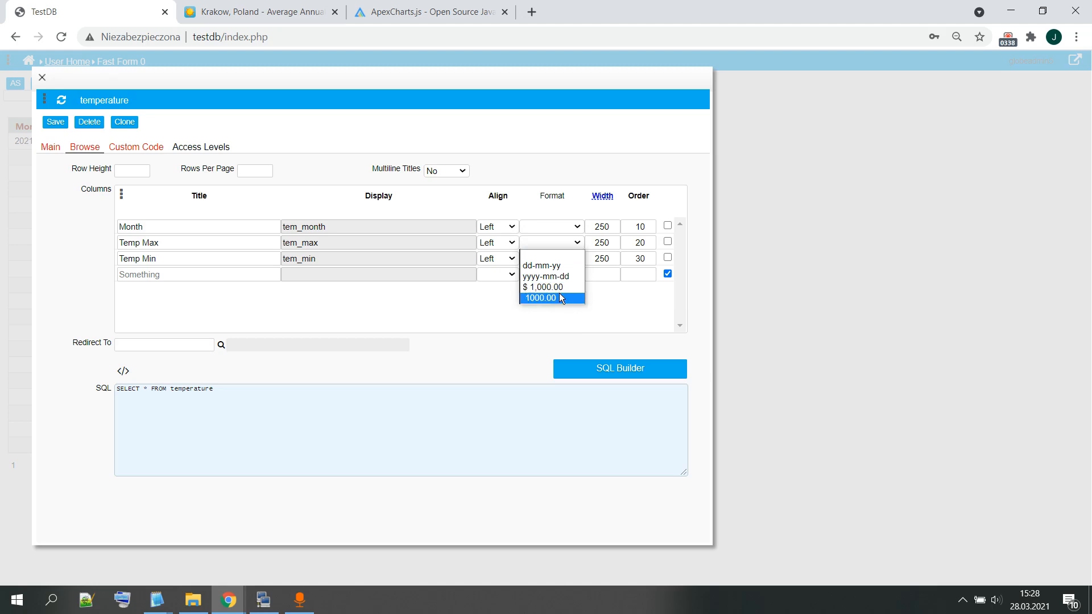
left_click(626, 312)
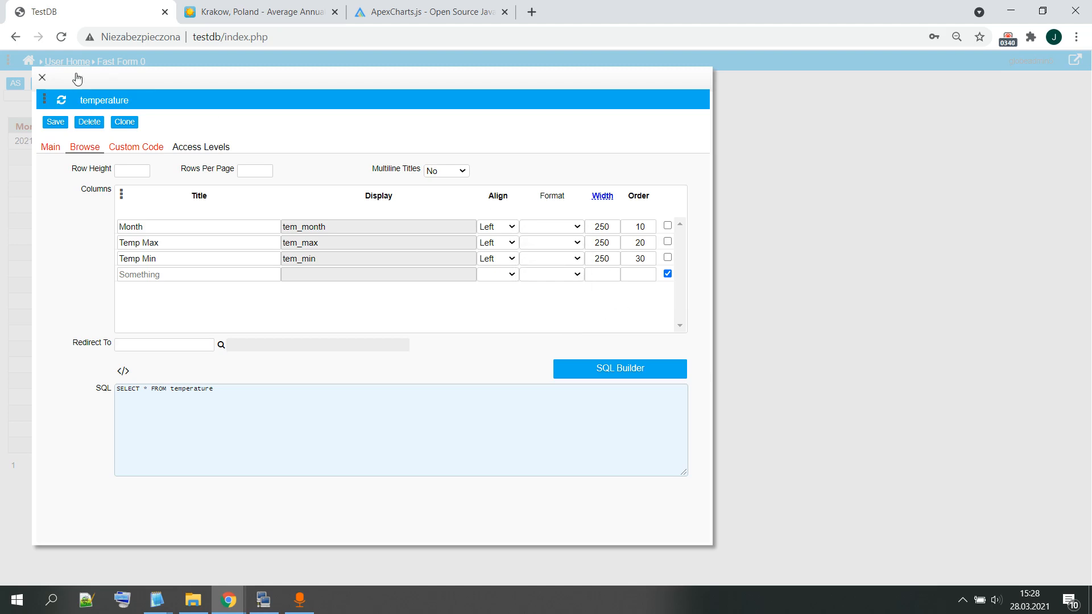
left_click(42, 77)
Step: Return to the home screen and open the list of input formats among the builders
left_click(27, 63)
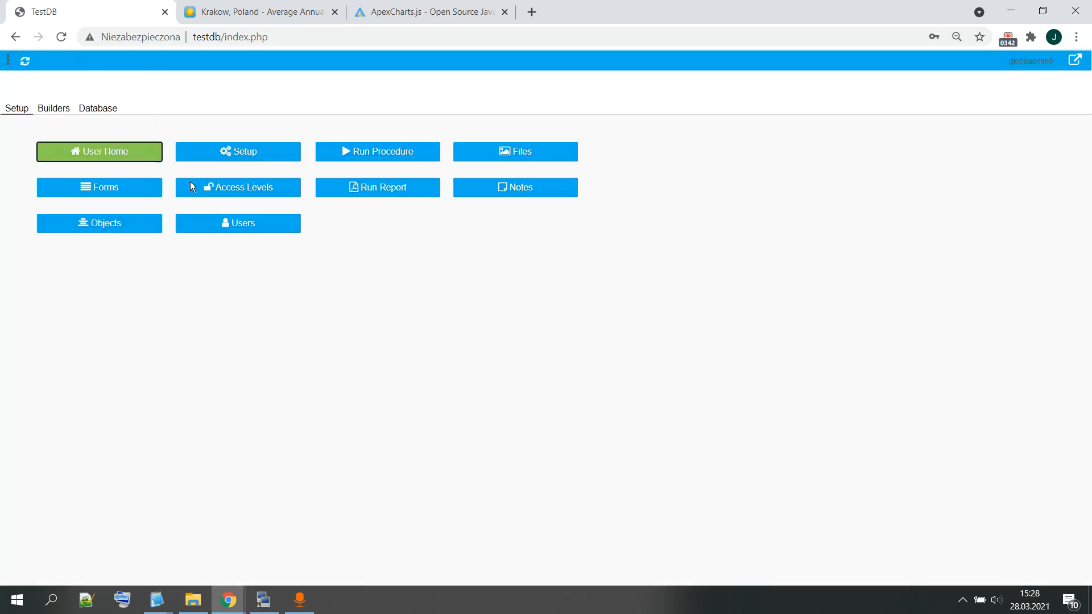
left_click(57, 113)
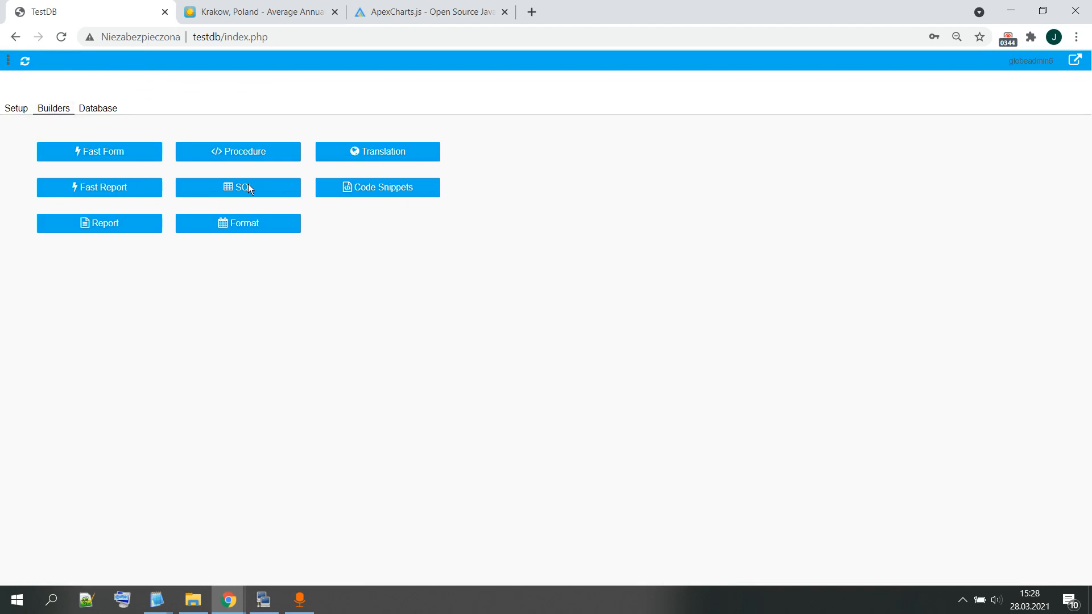
left_click(239, 224)
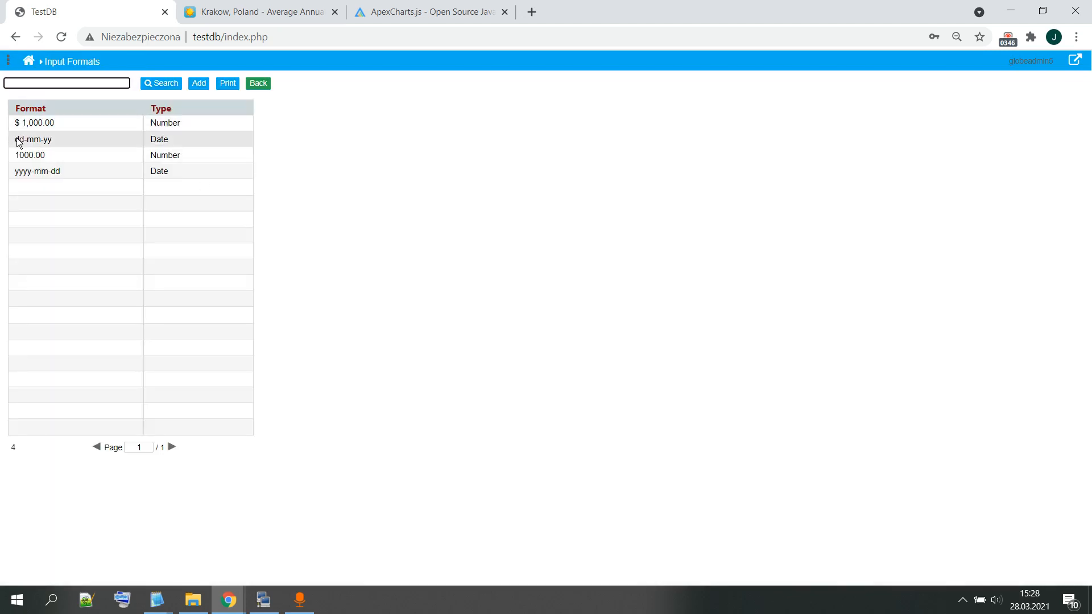
Step: Create and save a nuNumber format with "." as the decimal sign and 1 decimal place, and return to the format list
left_click(199, 84)
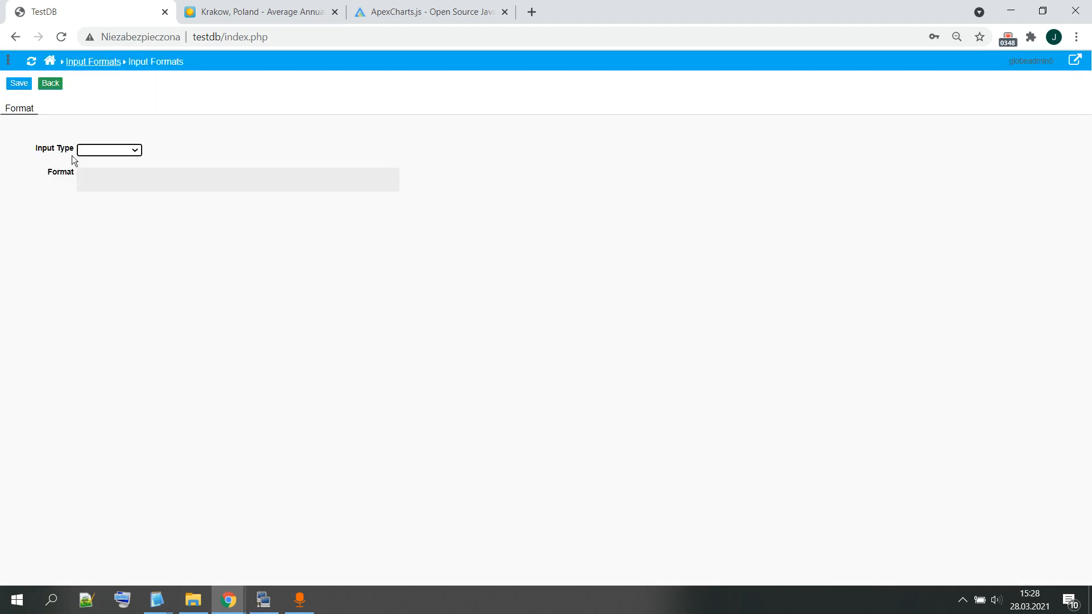
left_click(91, 149)
left_click(117, 183)
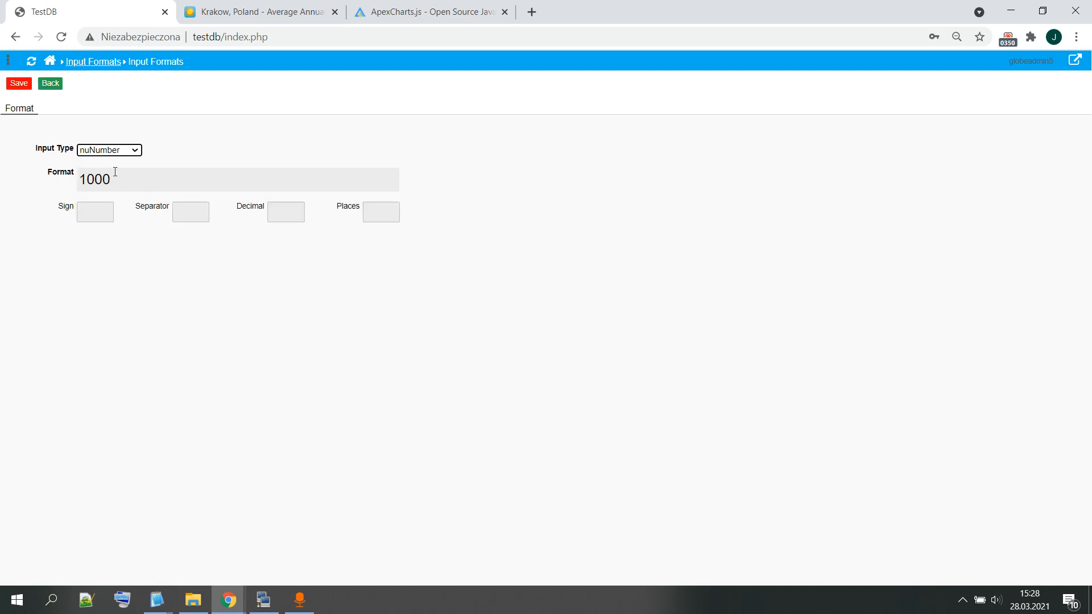
left_click(286, 213)
type(".")
left_click(365, 208)
type("1")
left_click(321, 257)
left_click(19, 86)
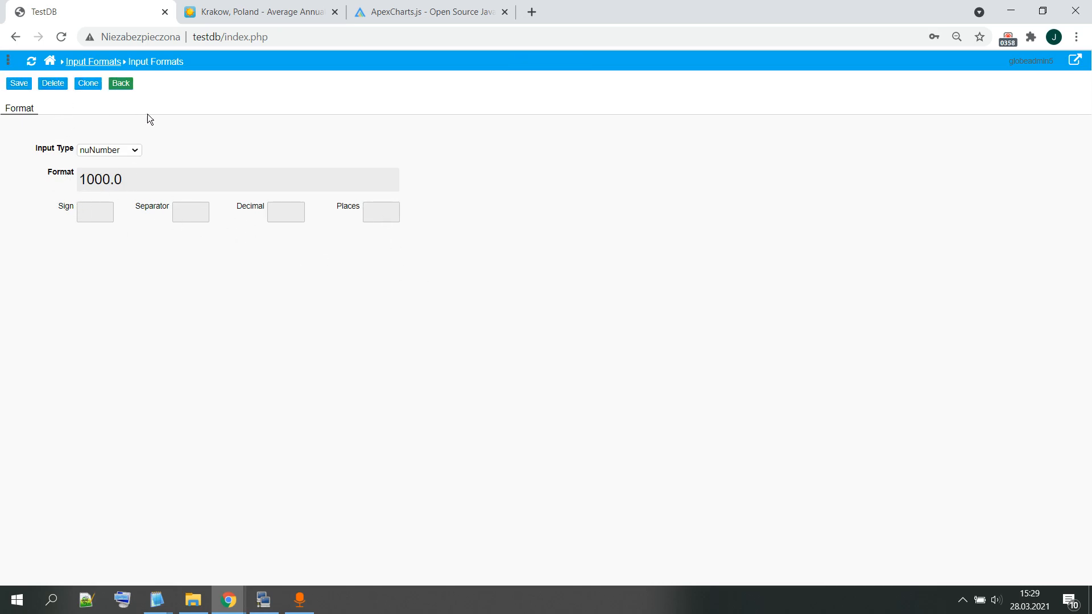
left_click(121, 84)
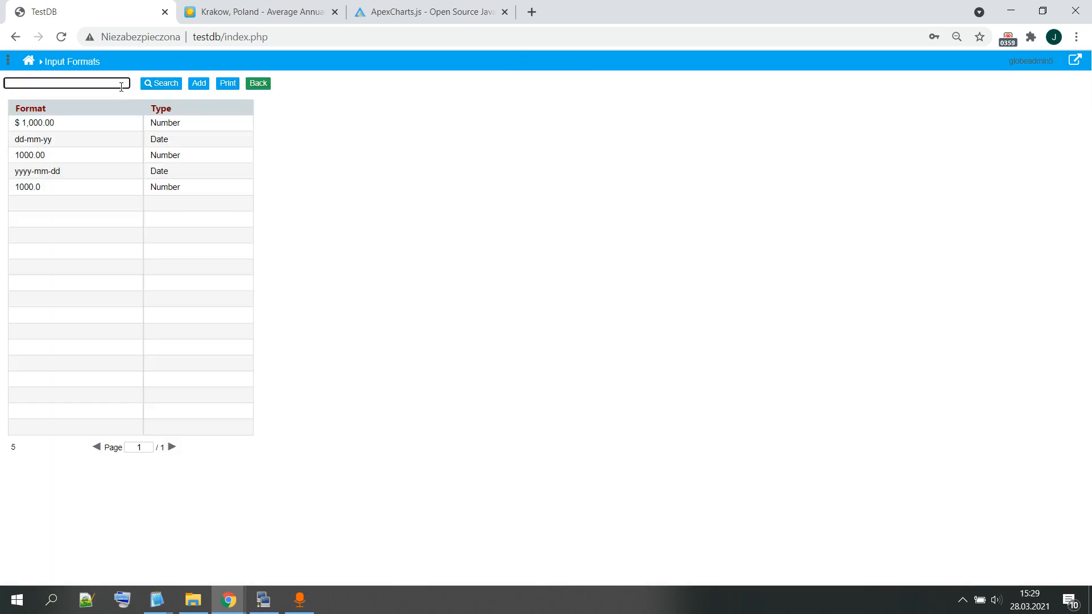
Step: Create and save a nuDate format yyyy-mm, and return to the format list
left_click(196, 84)
left_click(118, 150)
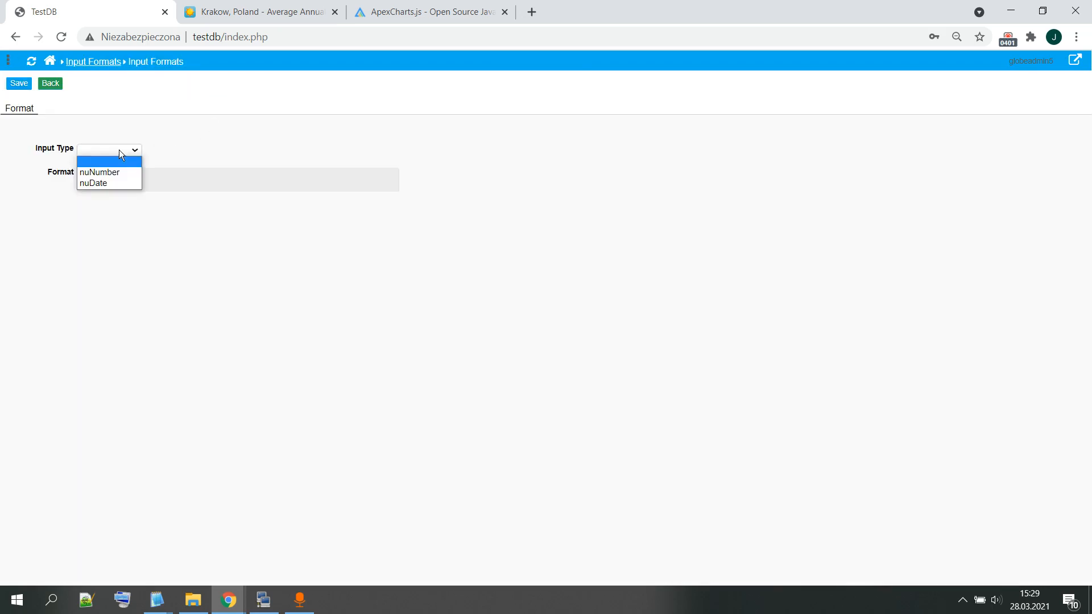
left_click(110, 182)
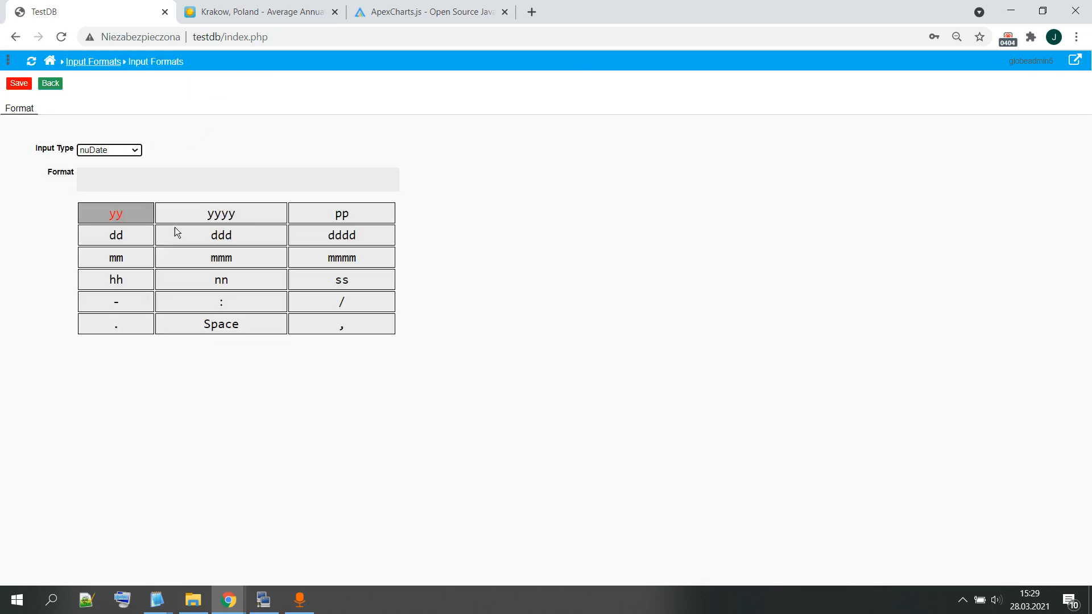
left_click(222, 214)
left_click(136, 302)
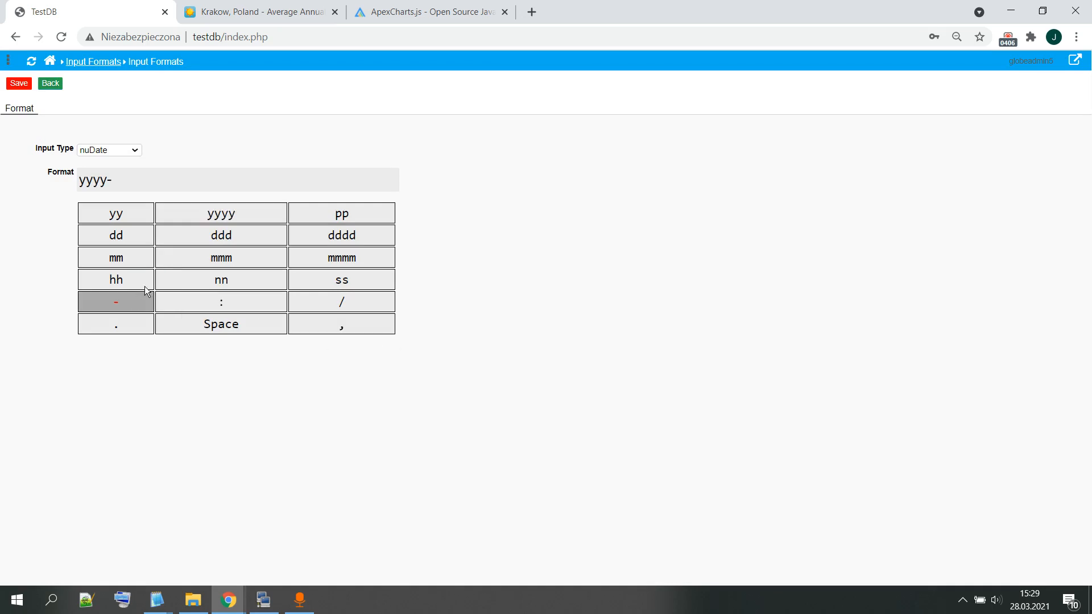
left_click(116, 258)
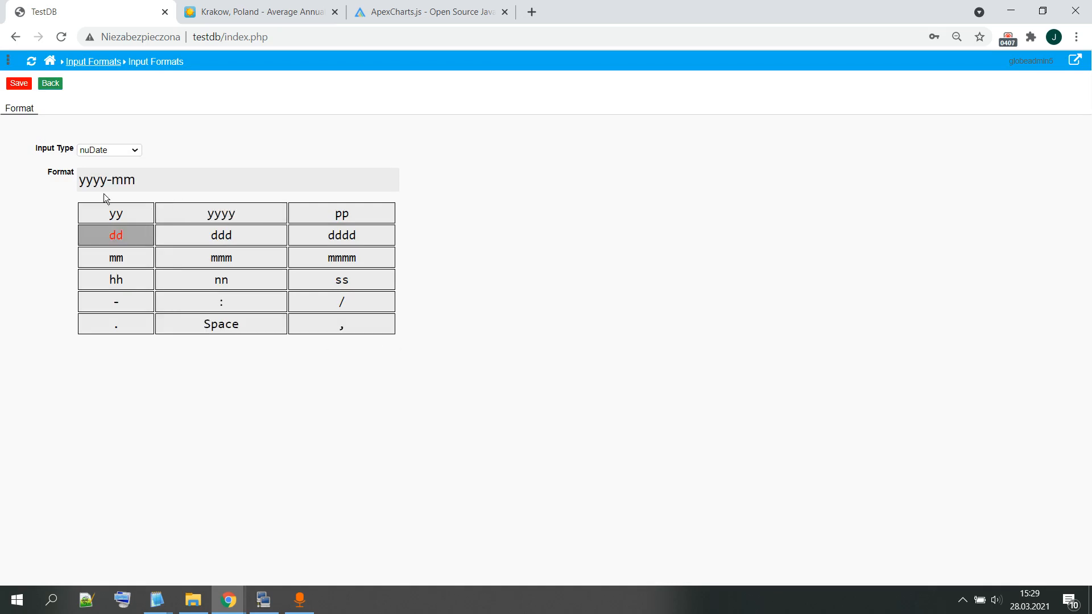
left_click(17, 84)
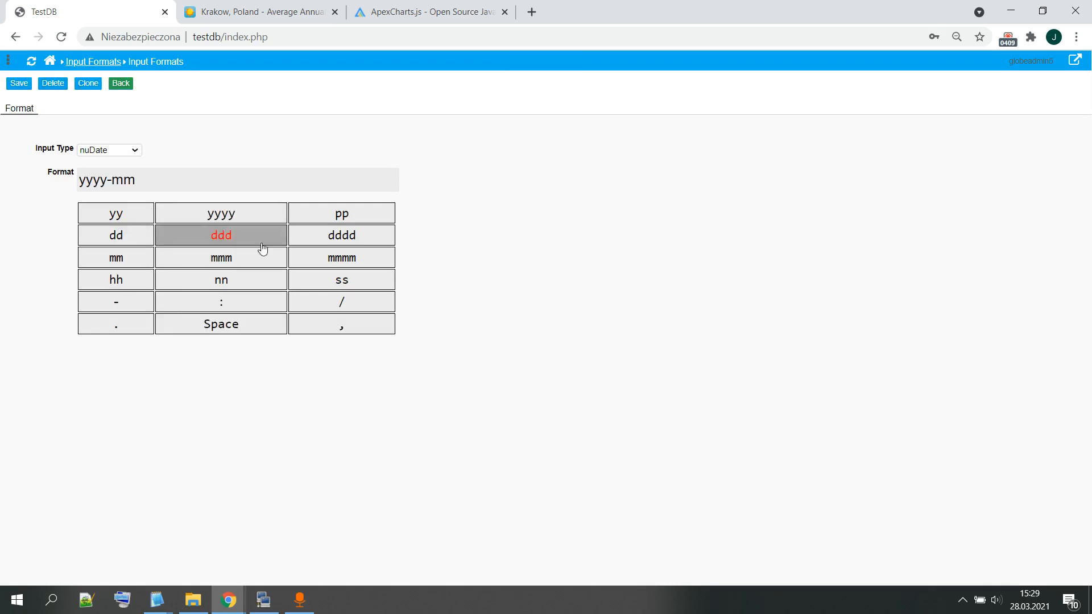
left_click(122, 87)
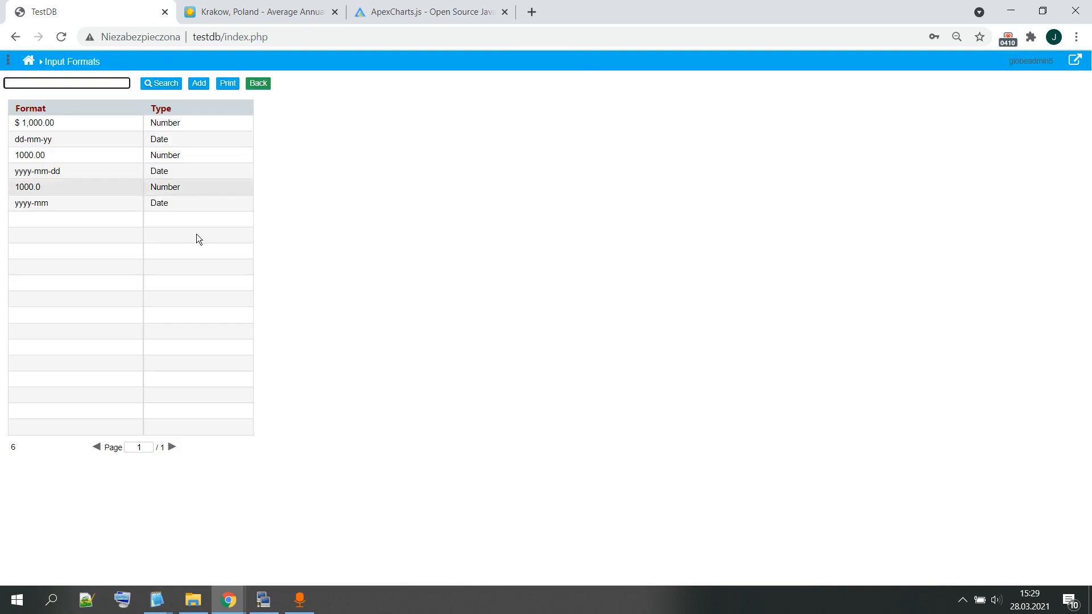
Step: Reopen the Temperature form from User Home and open the browse column settings in its form properties
left_click(256, 84)
left_click(11, 109)
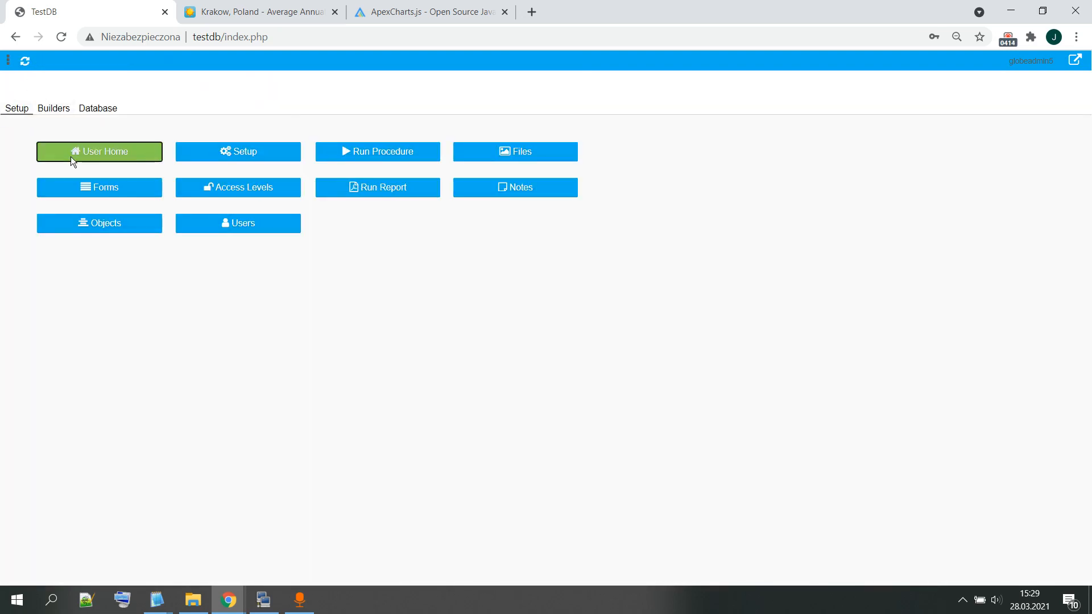
left_click(72, 156)
left_click(77, 164)
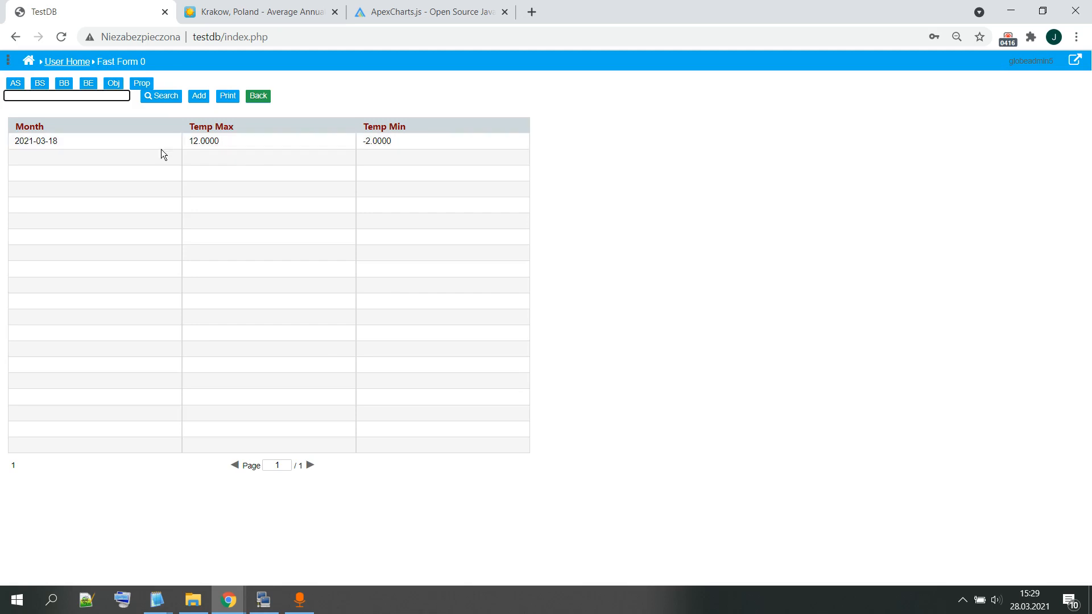
left_click(8, 61)
left_click(63, 137)
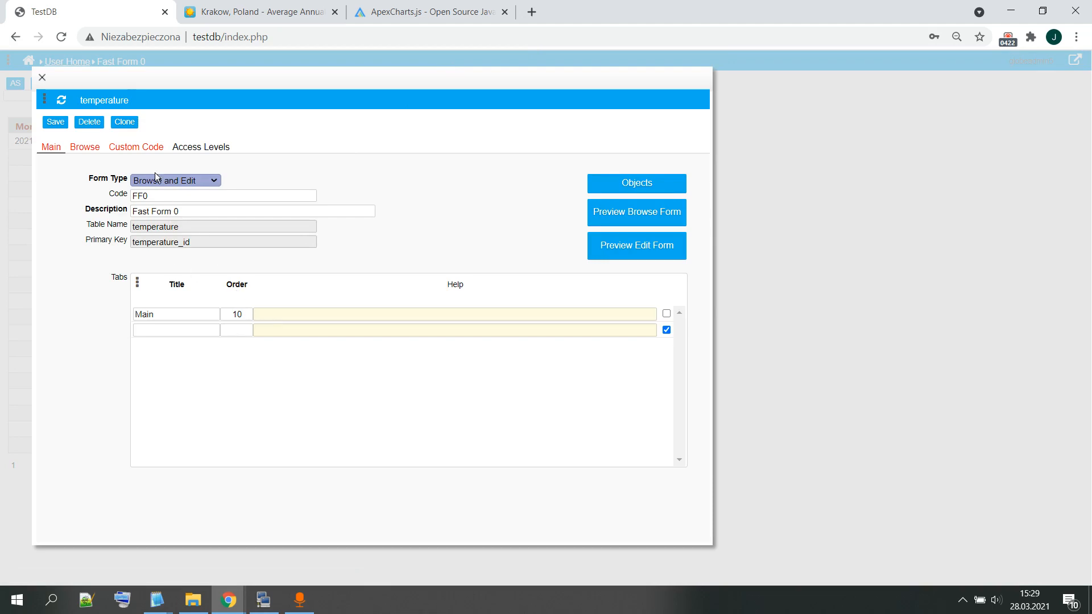
left_click(87, 152)
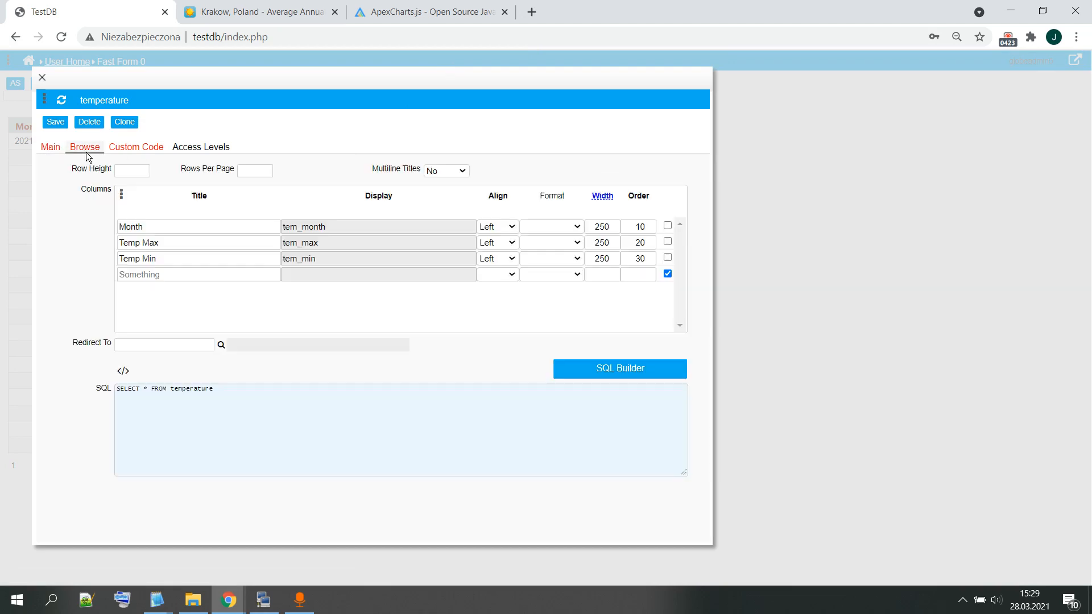
Step: Set the Month column's format to yyyy-mm and the Temp Max and Temp Min columns' format to 1000.0, and save the form
left_click(577, 226)
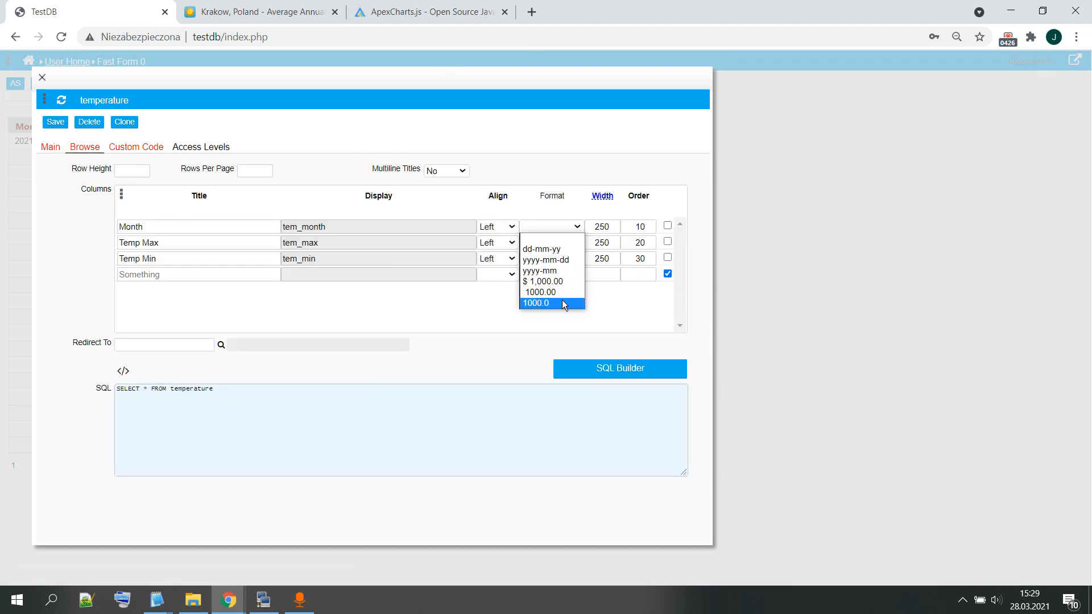
left_click(548, 271)
left_click(575, 243)
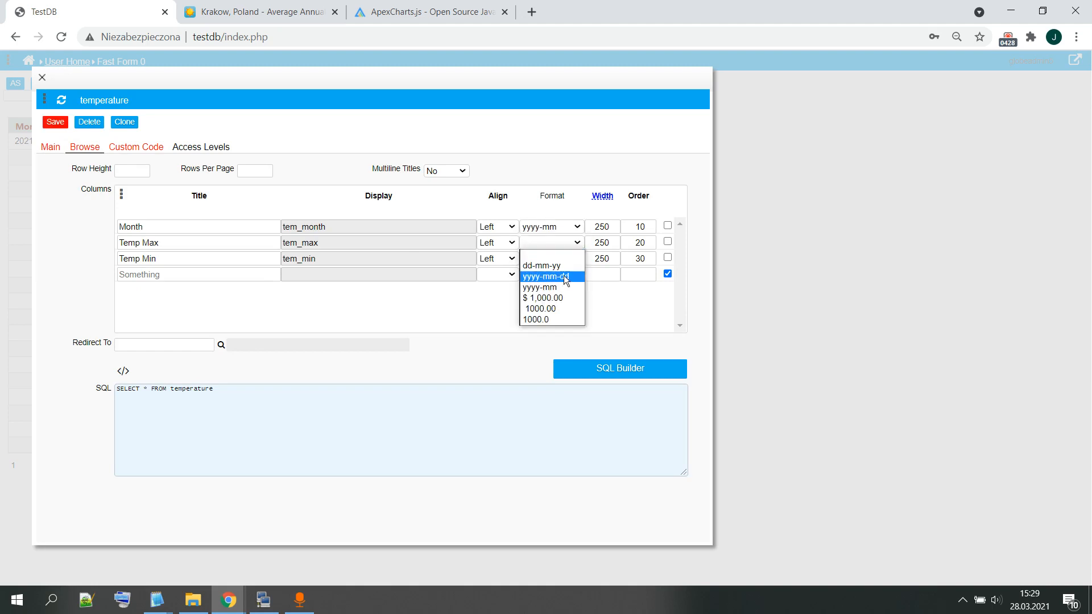
left_click(555, 319)
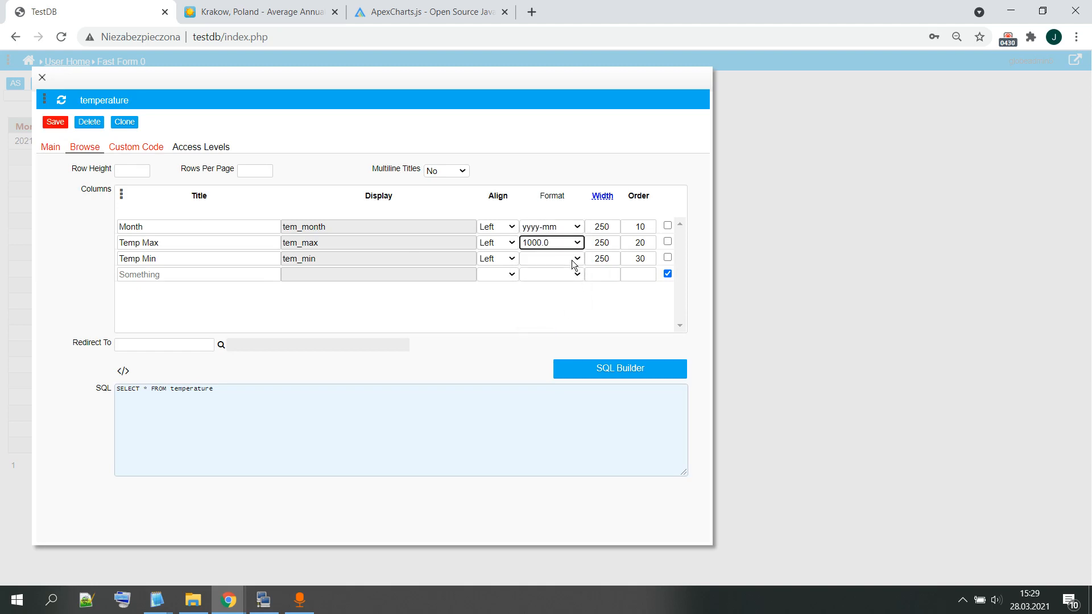
left_click(574, 260)
left_click(547, 335)
left_click(47, 120)
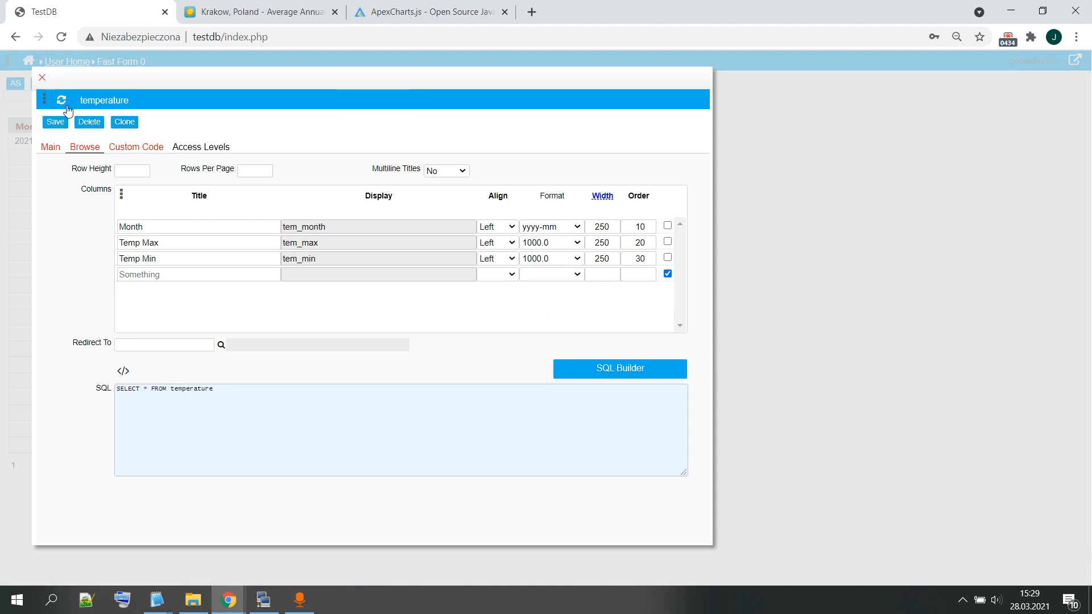
Step: Close the form properties and refresh the temperature record list to apply the column formats
left_click(43, 78)
left_click(8, 62)
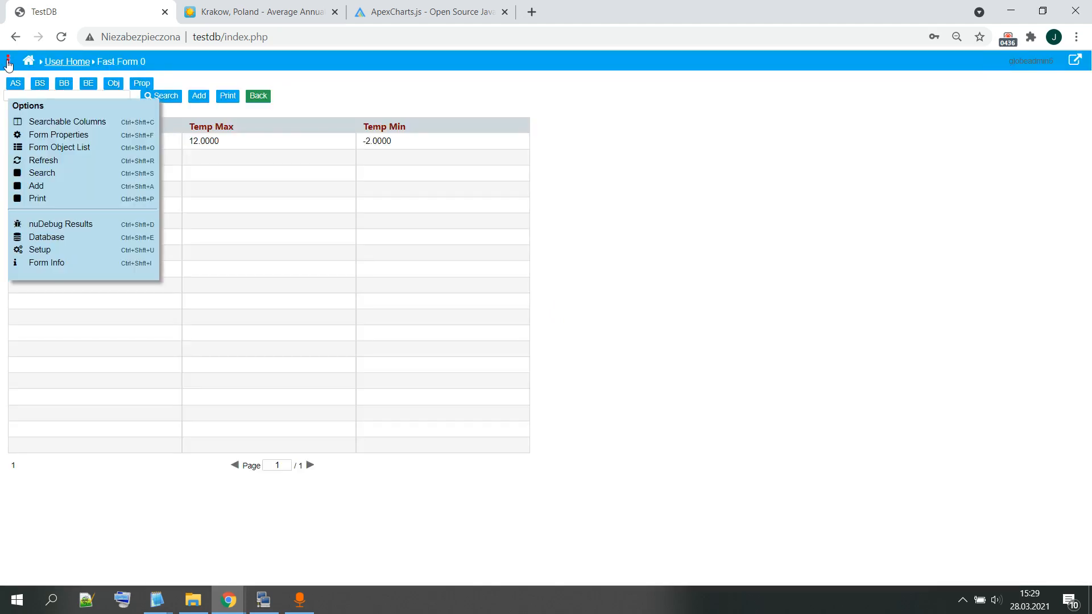
left_click(40, 161)
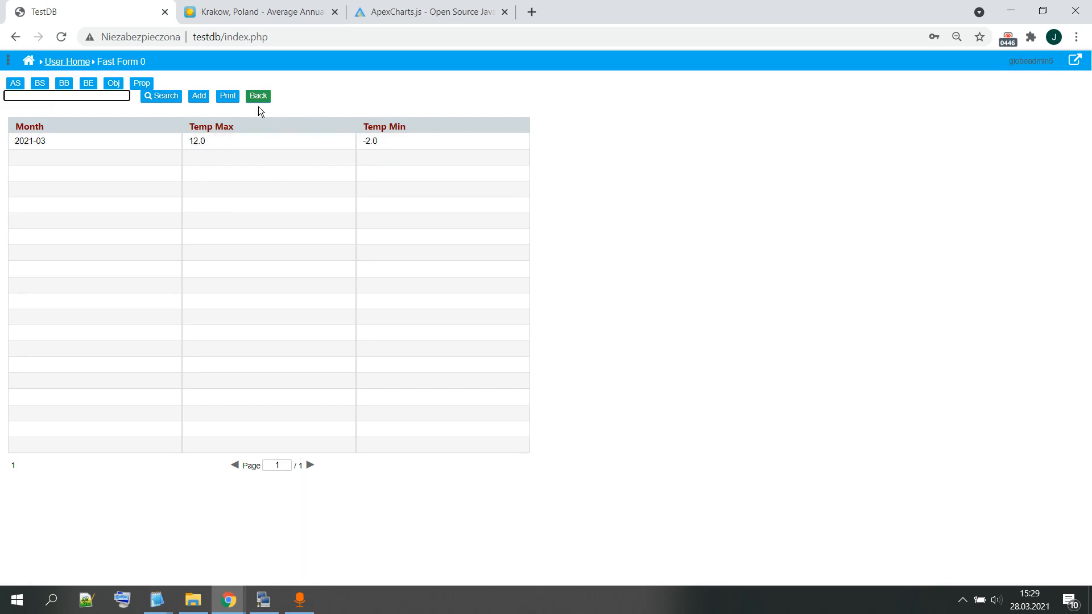
Step: Open the 2021-03 record, set the Month field's input format to yyyy-mm, and save the field's properties
left_click(219, 139)
double_click(81, 146)
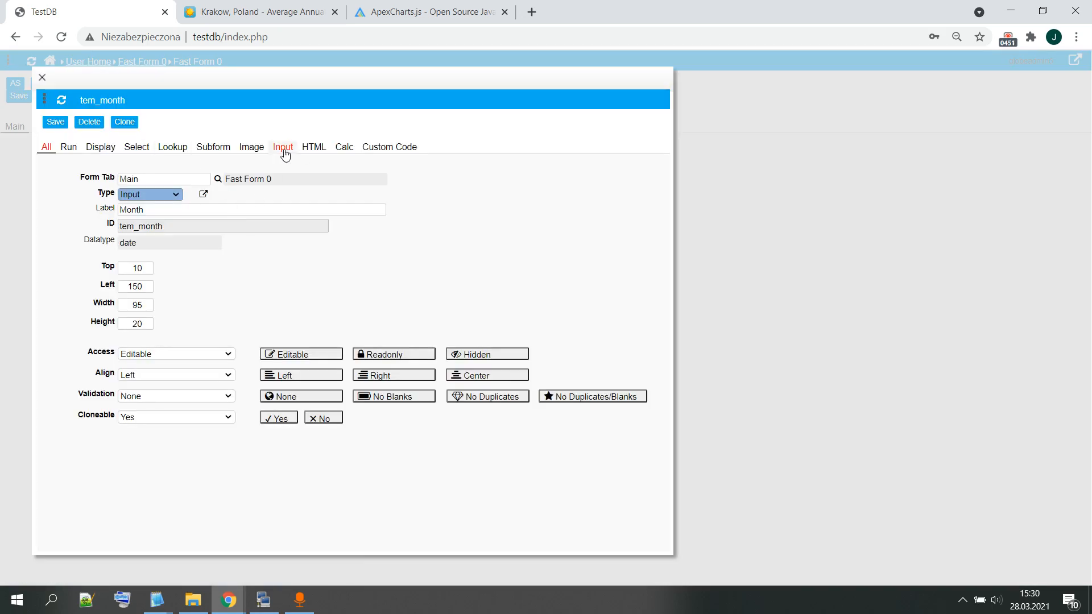
left_click(283, 148)
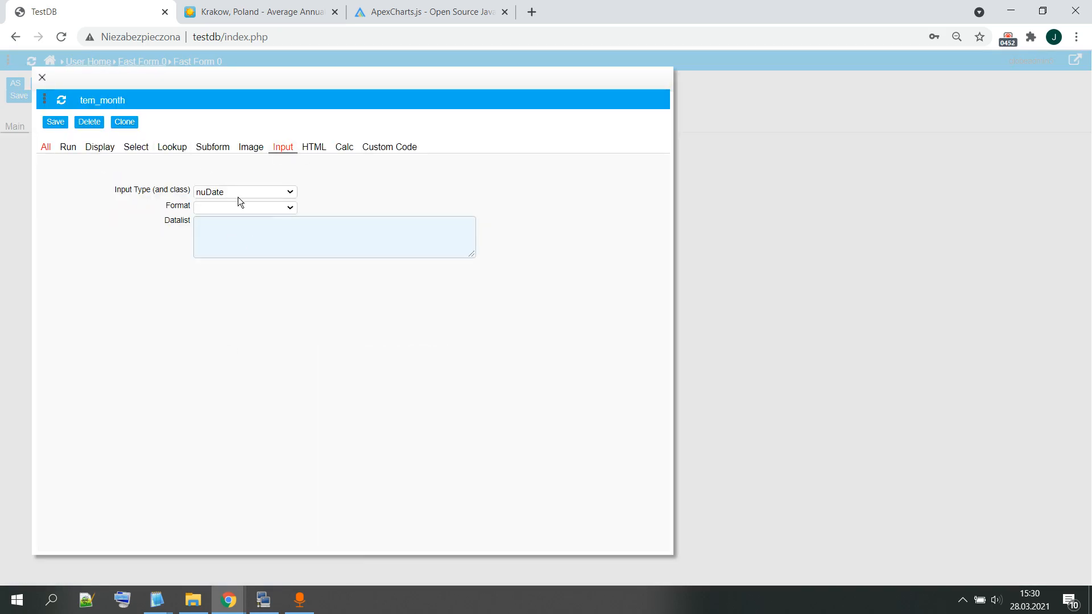
left_click(249, 206)
left_click(240, 249)
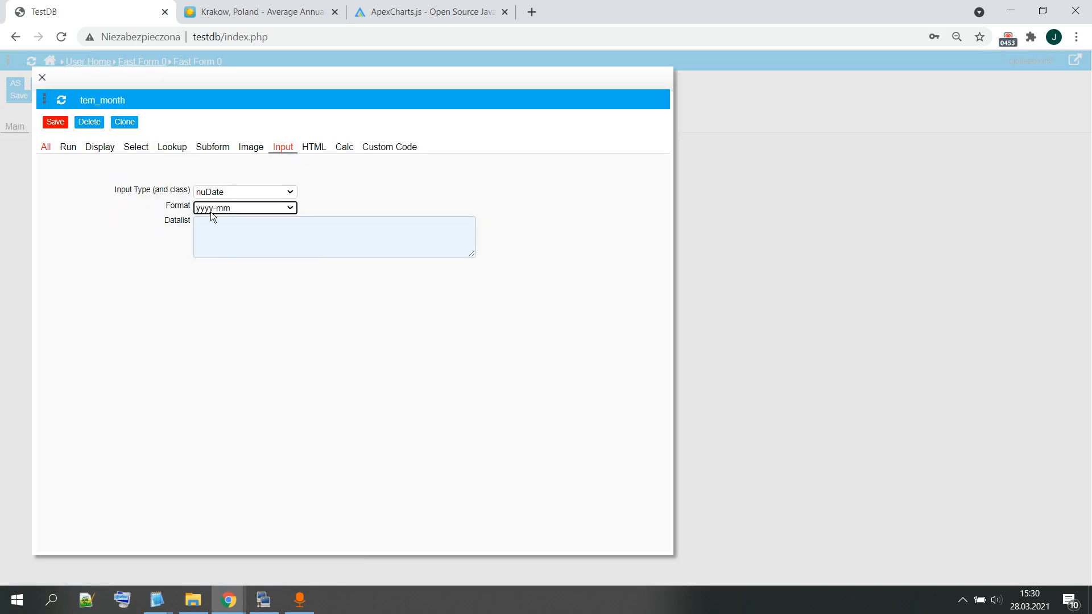
left_click(64, 123)
left_click(42, 78)
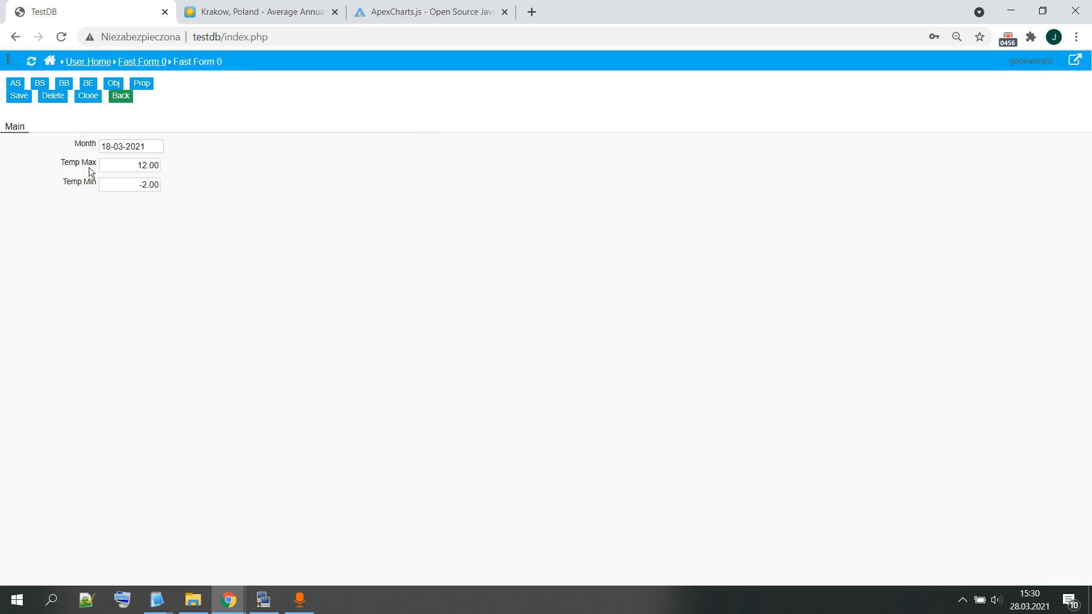
Step: Set the Temp Max field's input format to 1000.0, then save and close its properties
double_click(80, 164)
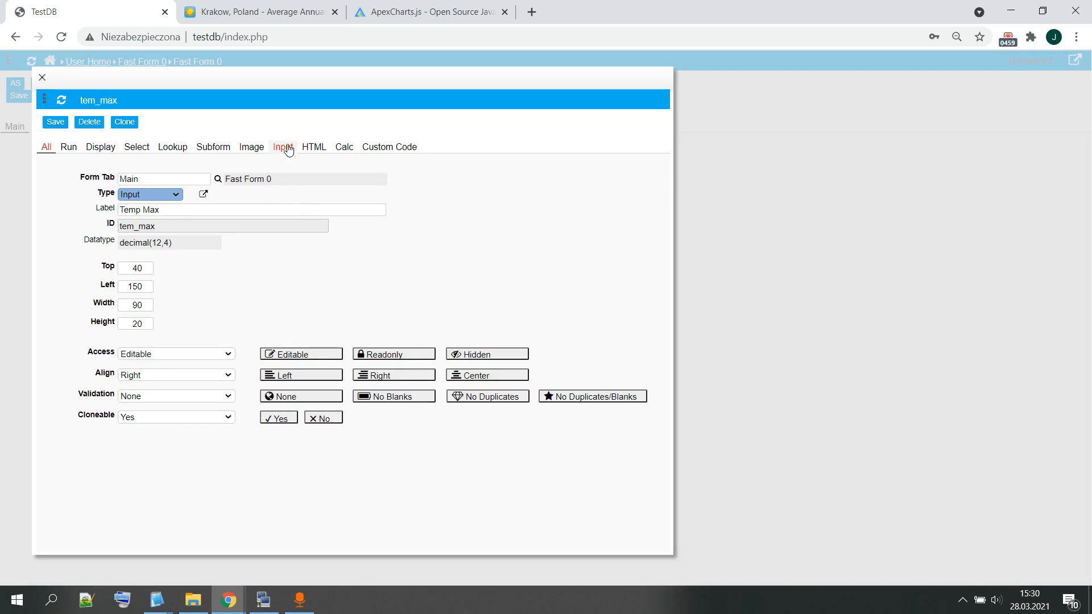
left_click(282, 147)
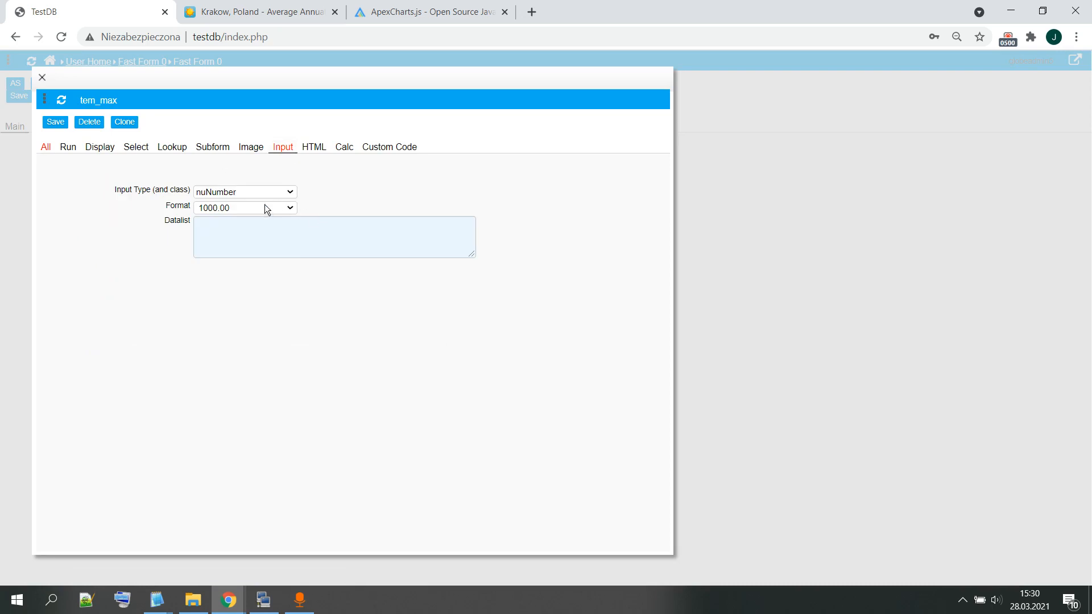
left_click(265, 208)
left_click(241, 250)
left_click(64, 125)
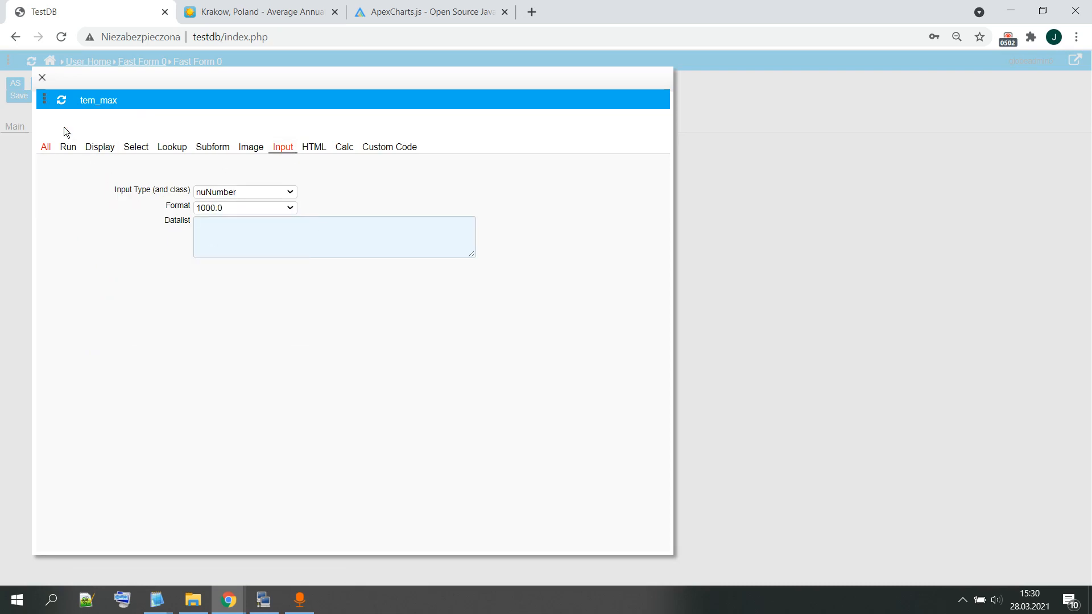
left_click(42, 77)
Step: Set and save the Temp Min field's input format as 1000.0, and reopen the record to check the field formats
double_click(76, 182)
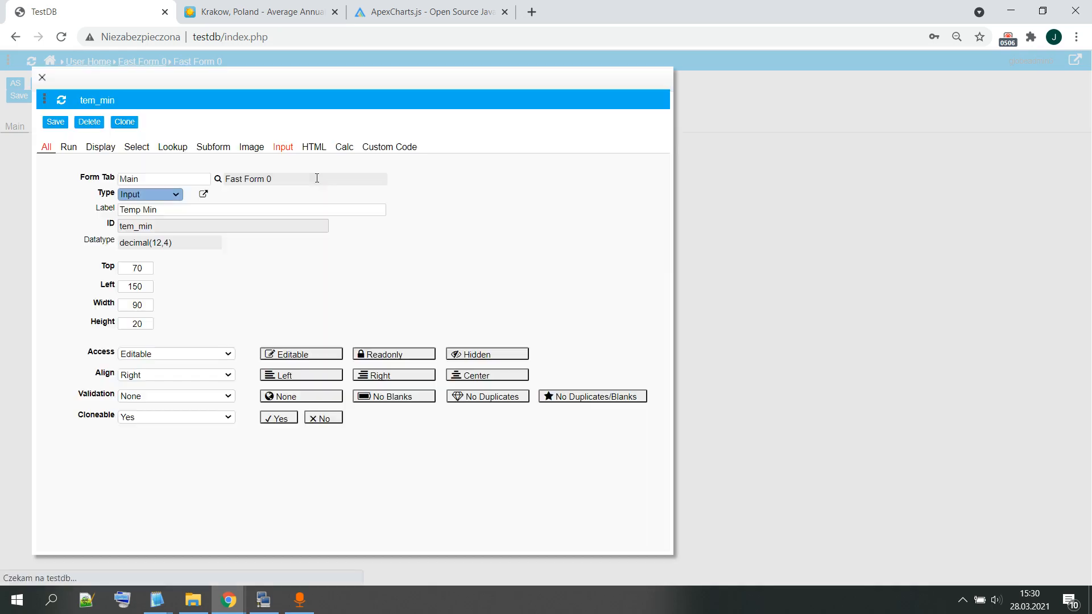
left_click(283, 147)
left_click(243, 208)
left_click(242, 251)
left_click(52, 122)
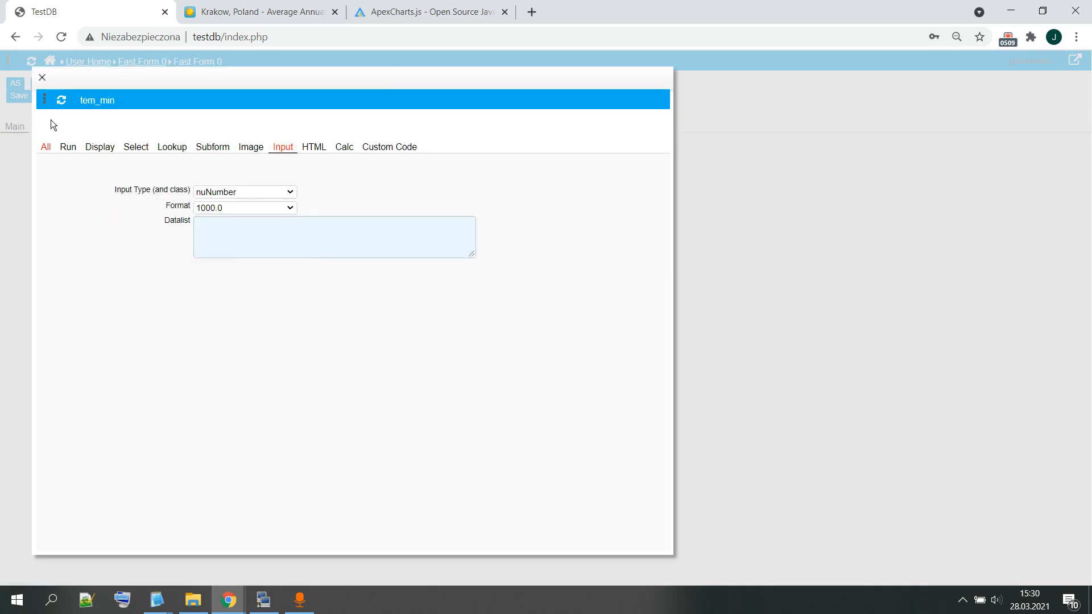
left_click(42, 78)
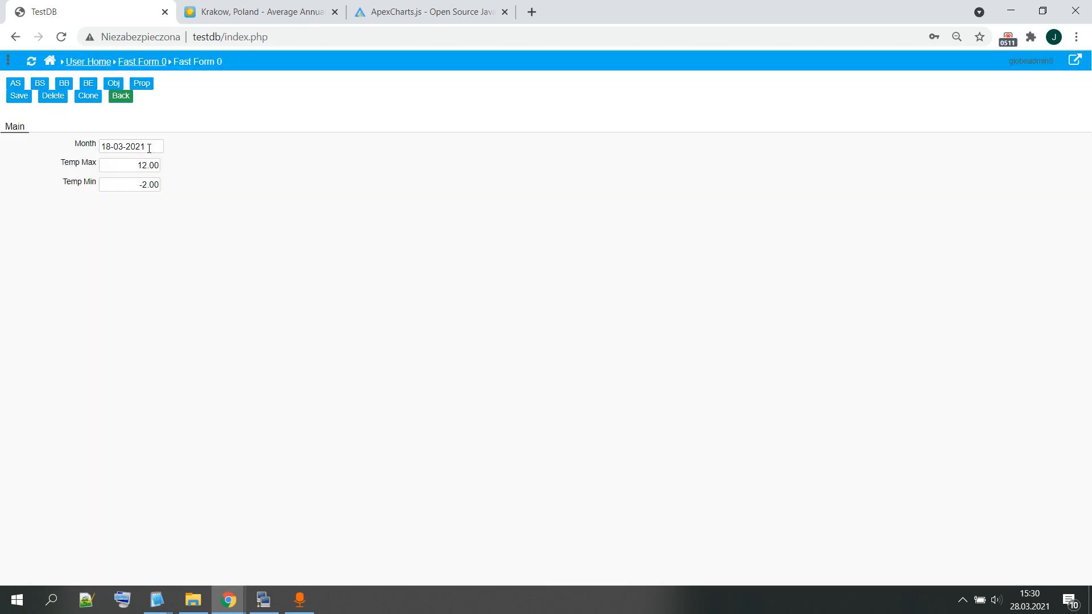
left_click(120, 96)
left_click(135, 142)
Step: Switch to the Krakow weather page and highlight the months with their High °C and Low °C values in the temperature table
left_click(227, 11)
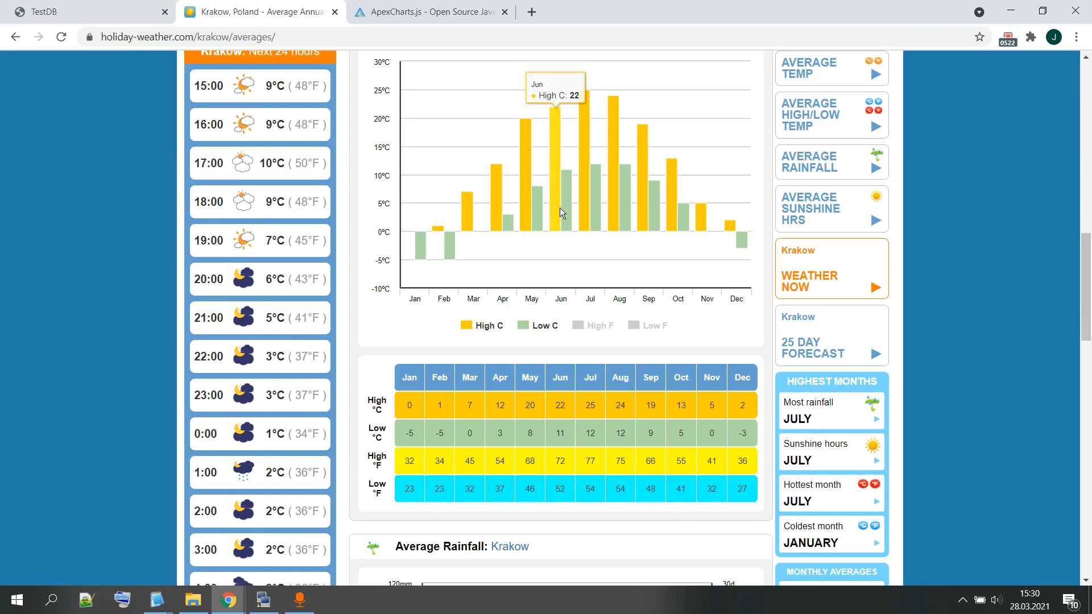
left_click_drag(402, 380, 752, 432)
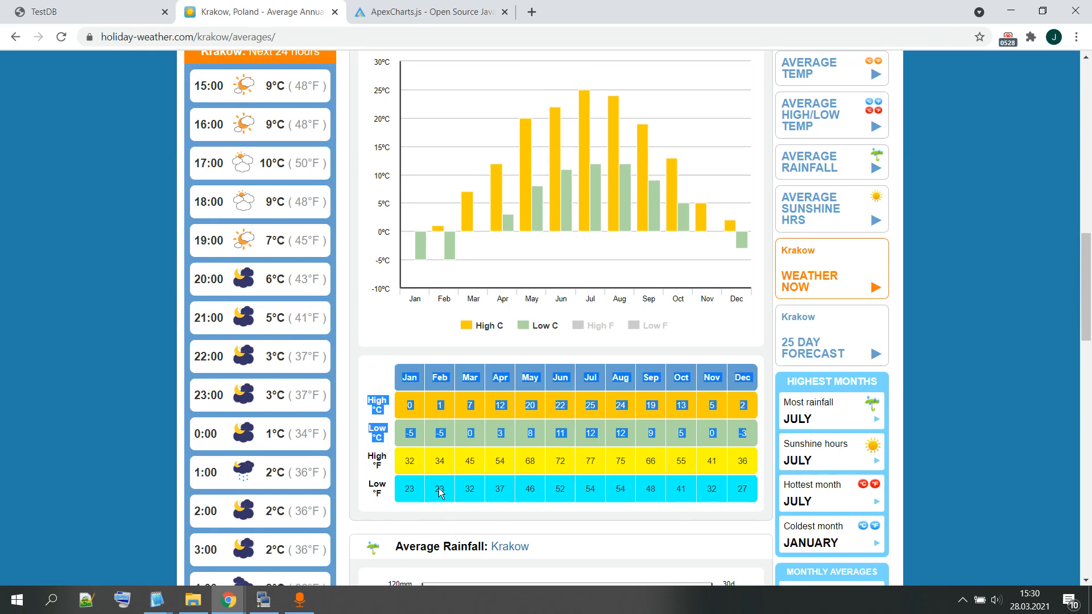
Step: Open temperatures.csv from the Graph_demo folder in OpenOffice Calc with the default import settings and widen the Month column
left_click(193, 600)
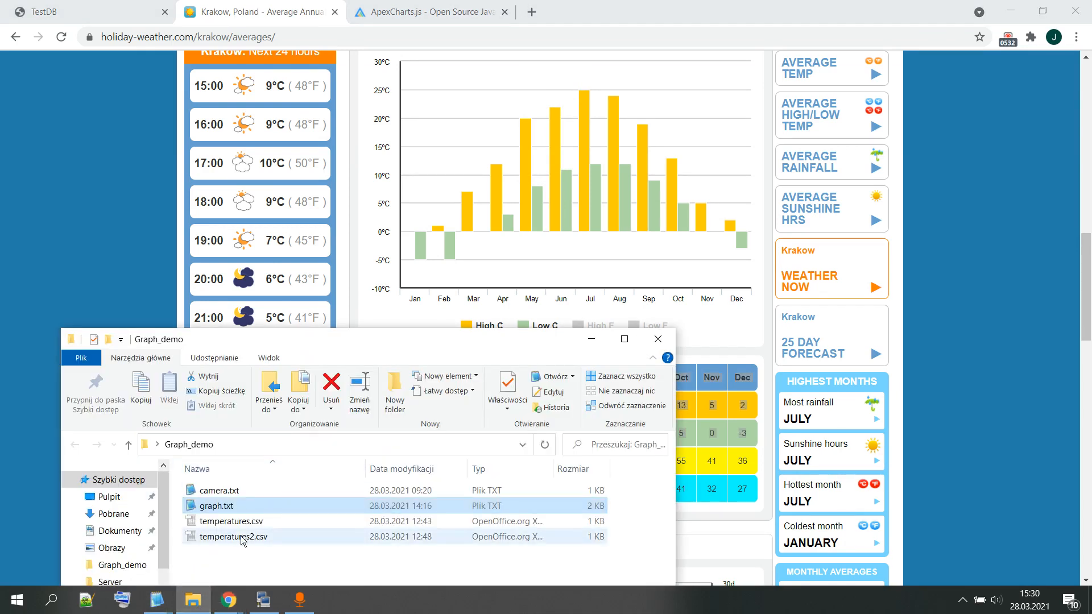
left_click_drag(424, 345, 524, 110)
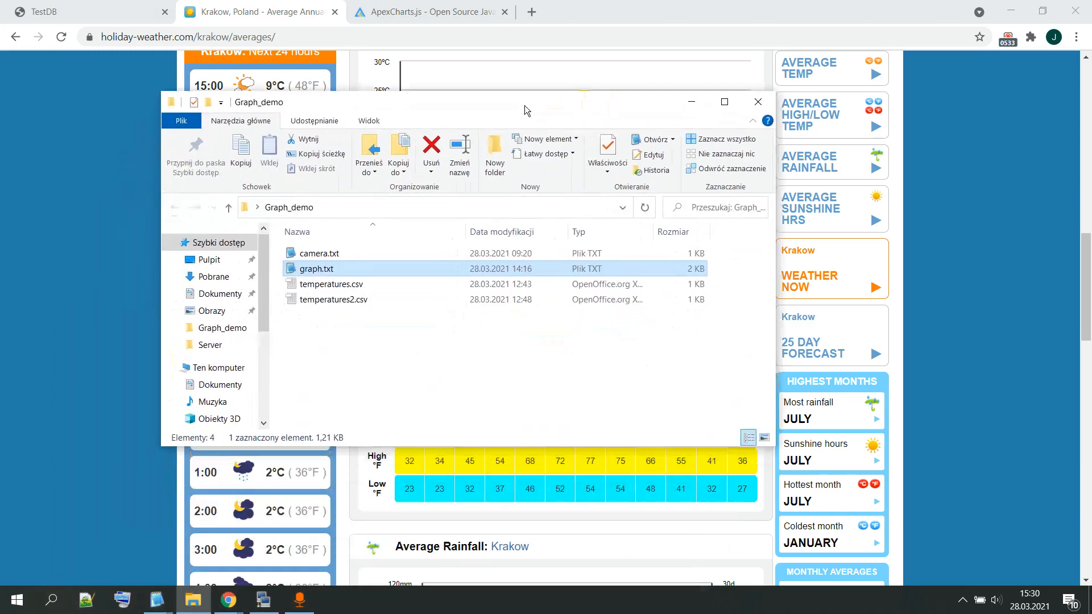
double_click(330, 284)
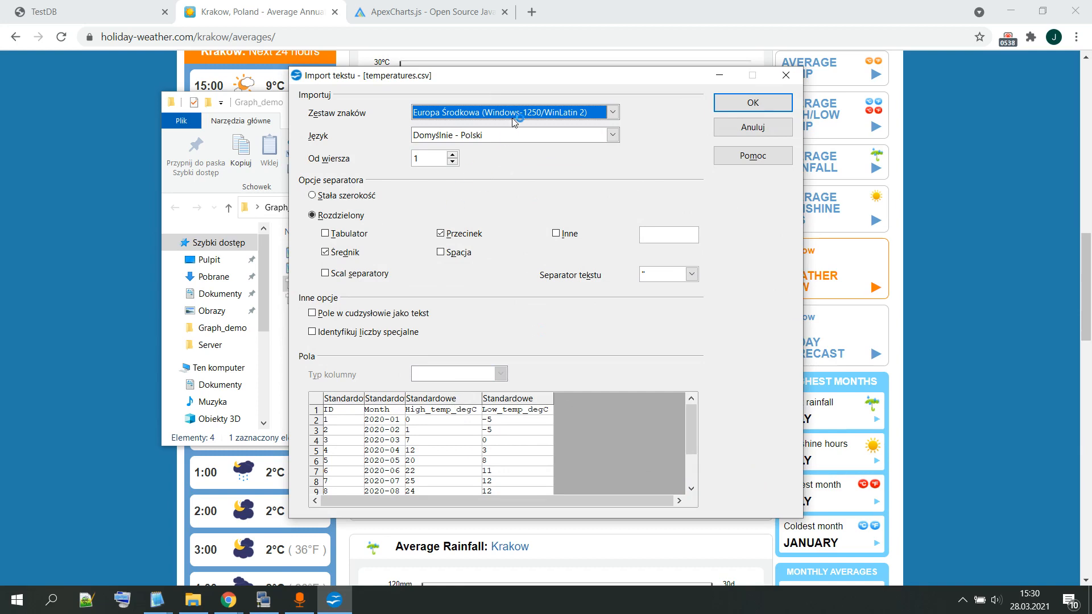
left_click(752, 102)
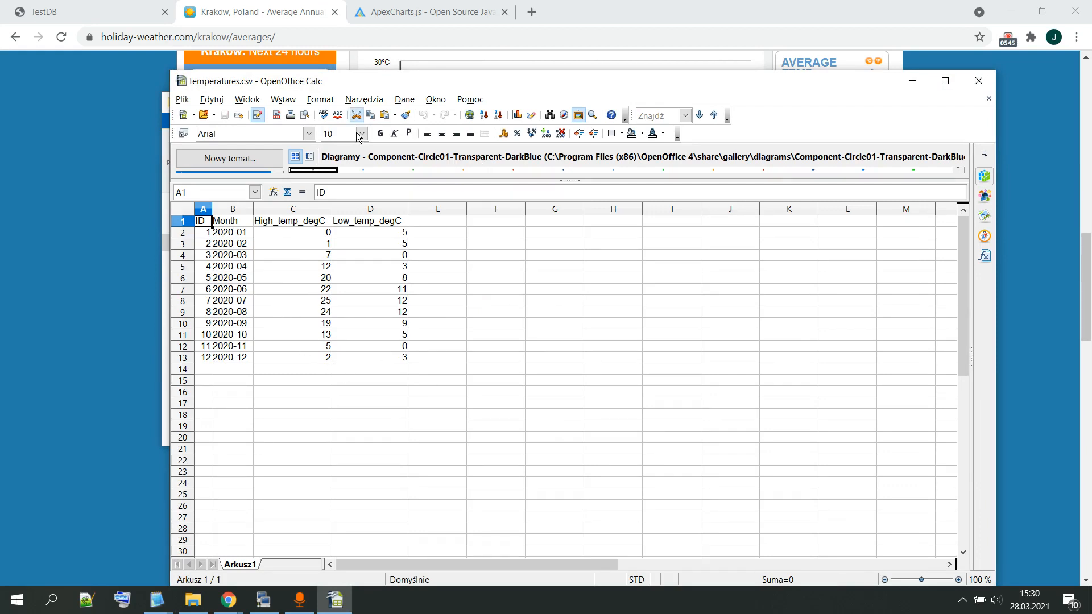
left_click_drag(253, 210, 302, 209)
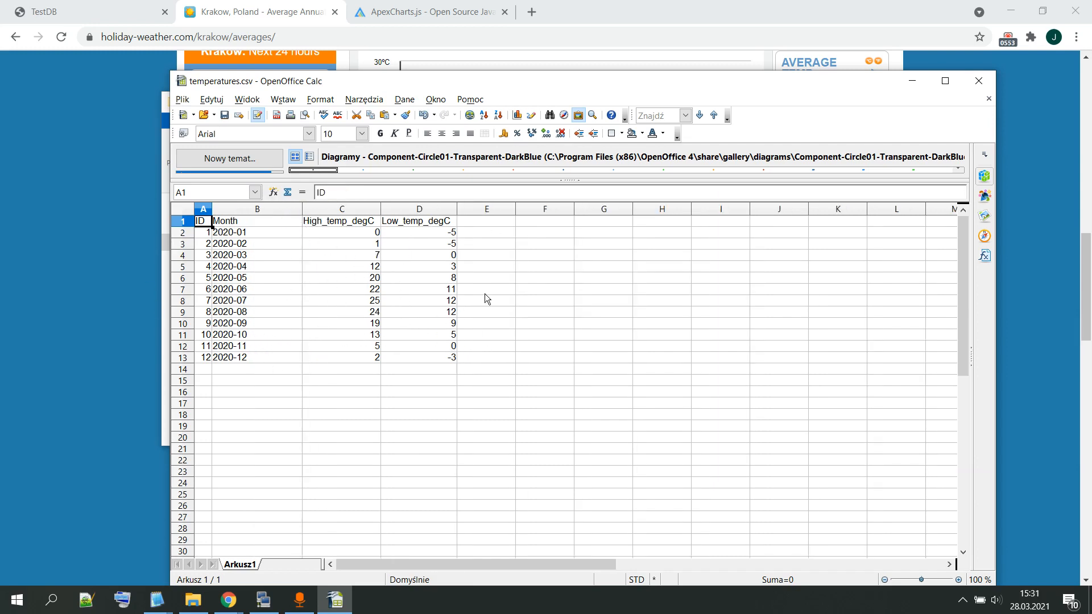
Step: Switch back to nuBuilder, open its database in phpMyAdmin from the home screen, and browse the temperature table
left_click(74, 10)
left_click(121, 96)
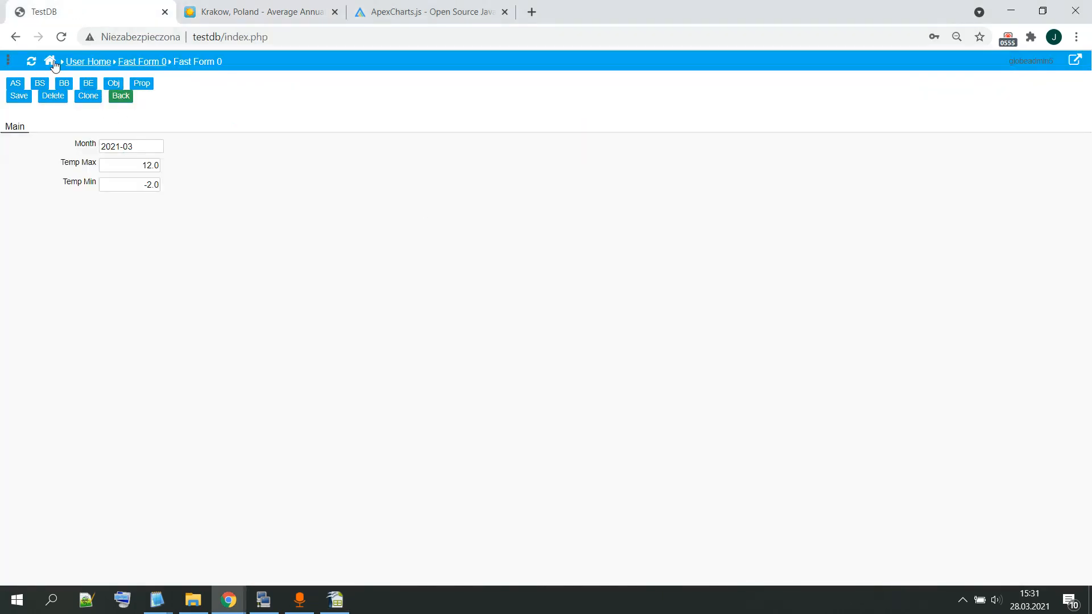
left_click(91, 110)
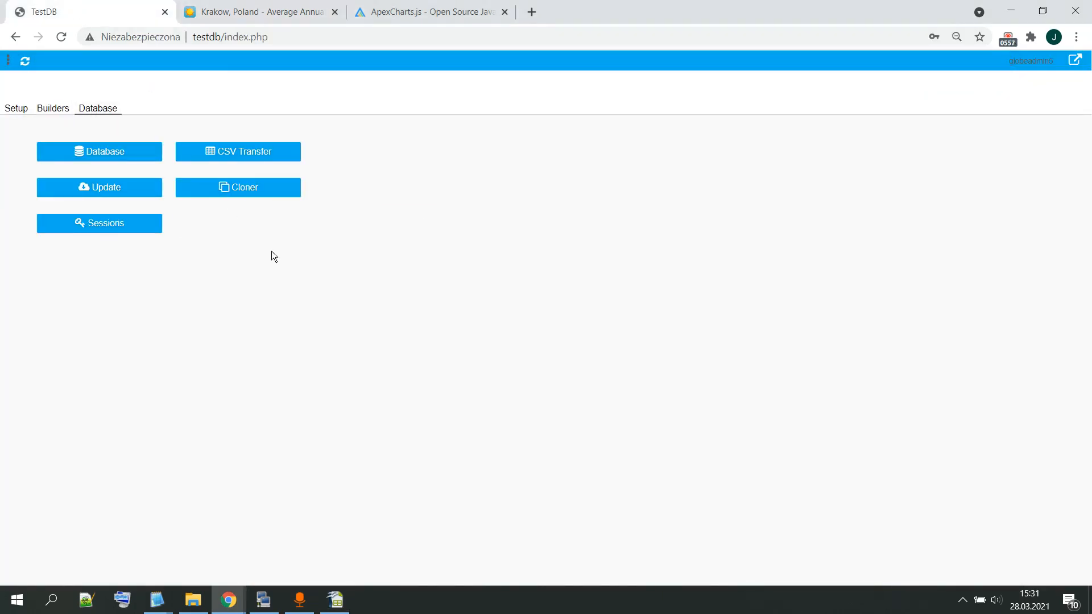
left_click(125, 152)
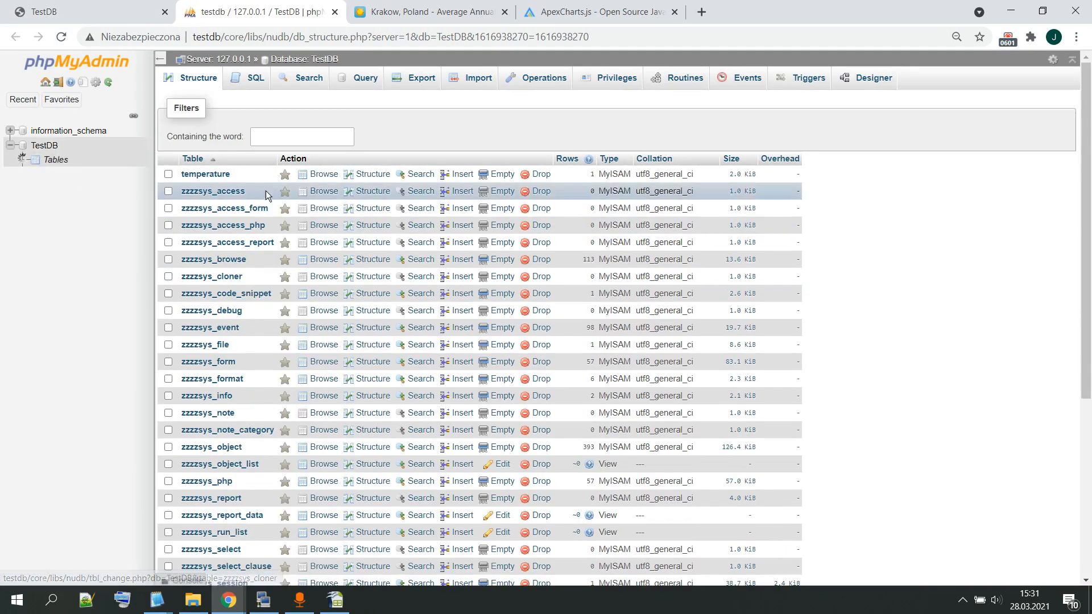
left_click(213, 180)
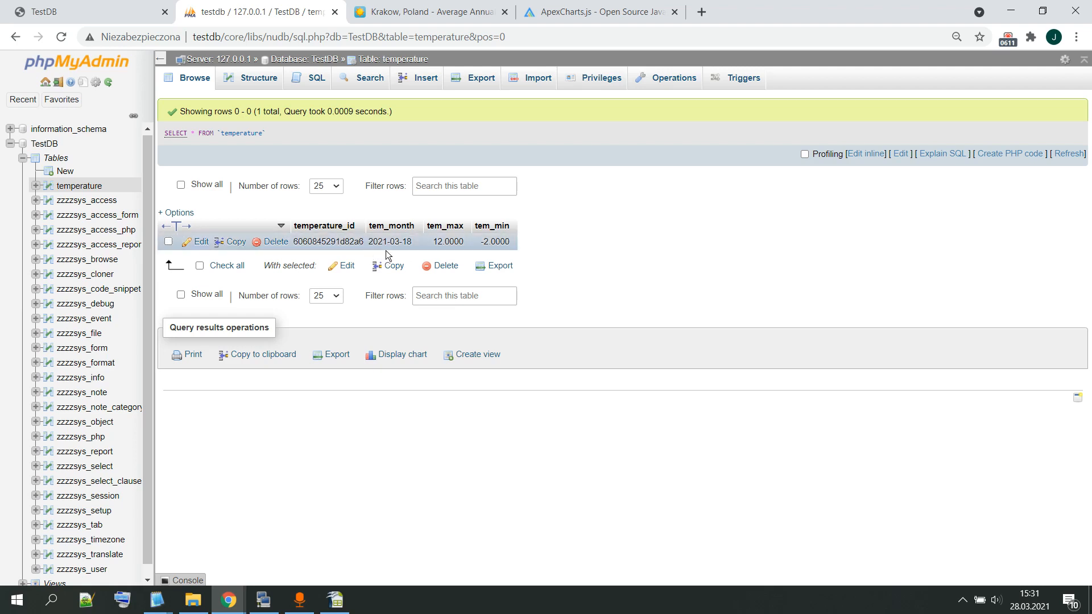
Step: Return to temperatures.csv in OpenOffice Calc to review its columns, and close it without saving the changes
left_click(335, 599)
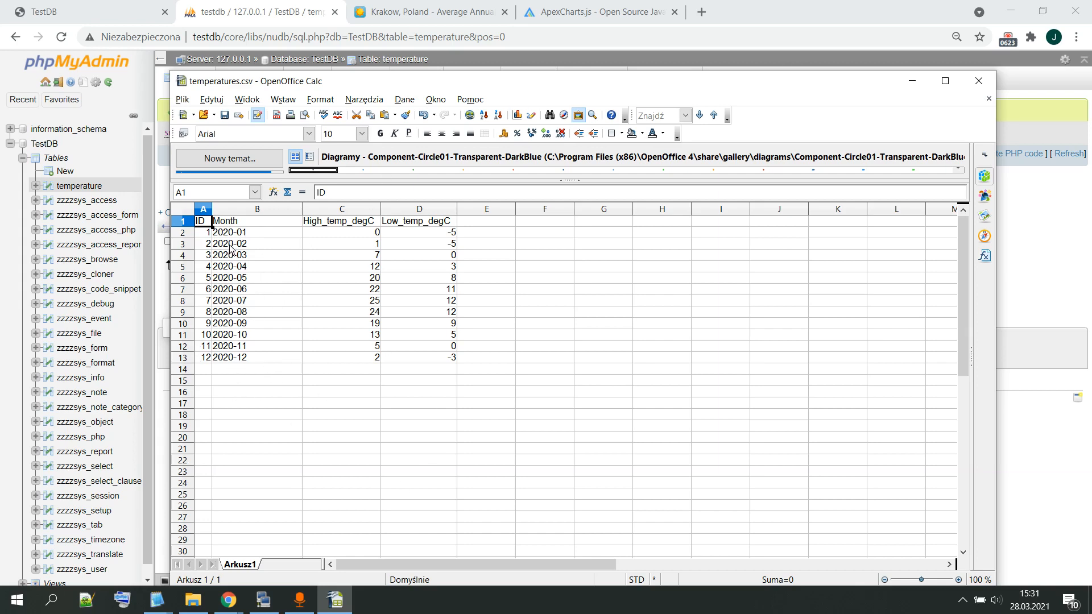
left_click(989, 80)
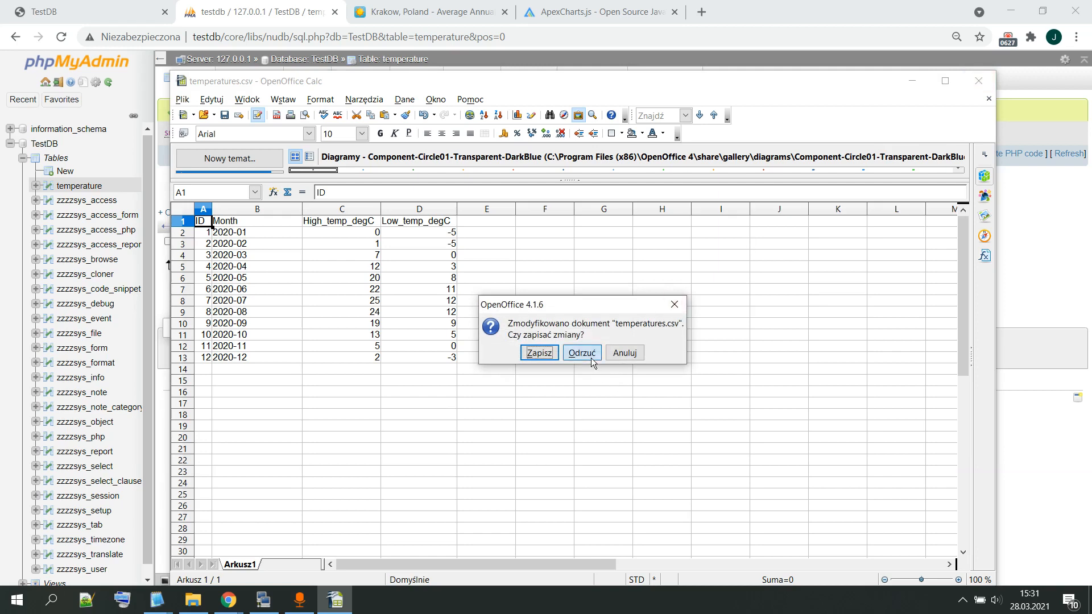
left_click(582, 353)
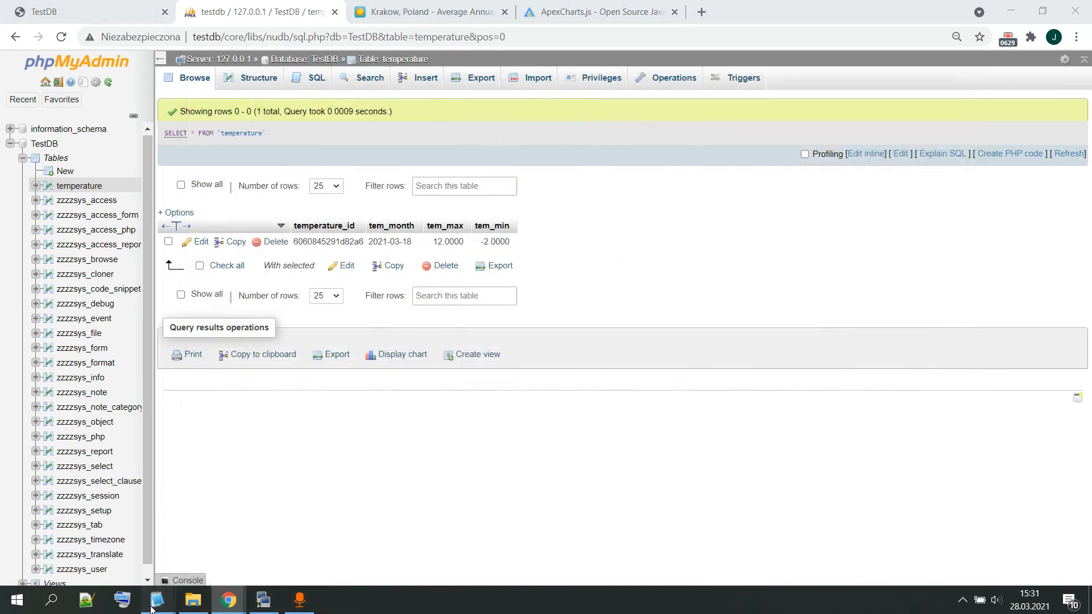
Step: Preview temperatures2.csv in the OpenOffice text import dialog and go back to the temperature table in phpMyAdmin
left_click(192, 605)
double_click(365, 299)
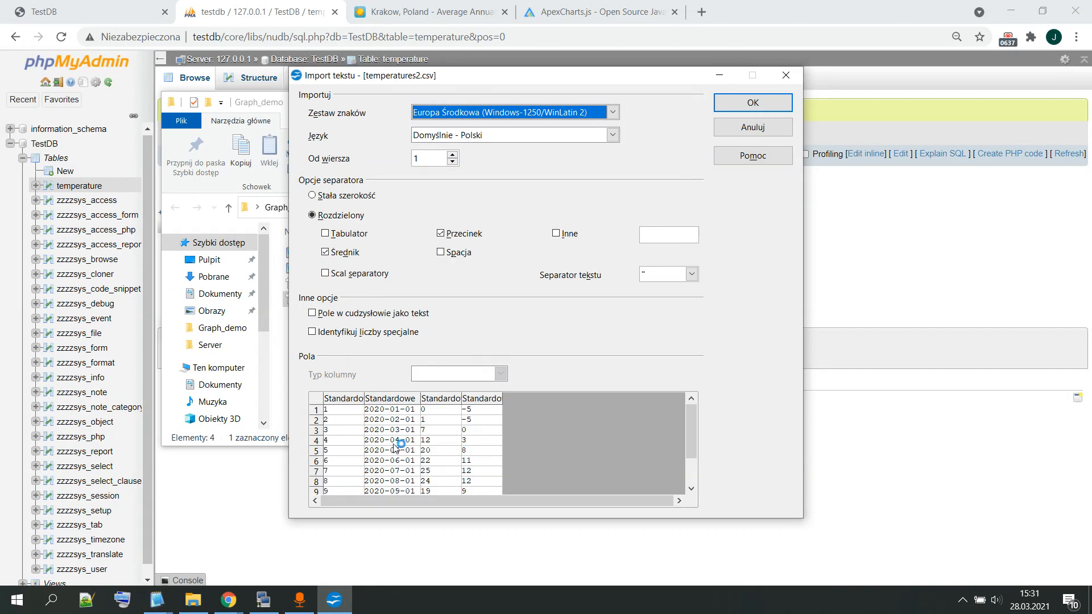
left_click_drag(464, 74, 681, 69)
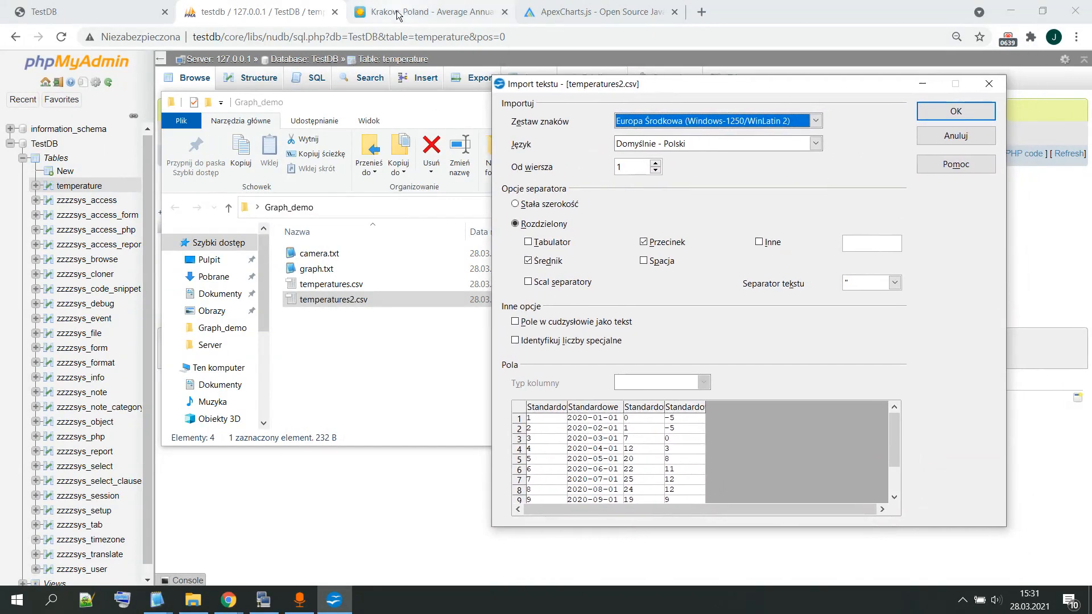
left_click(238, 11)
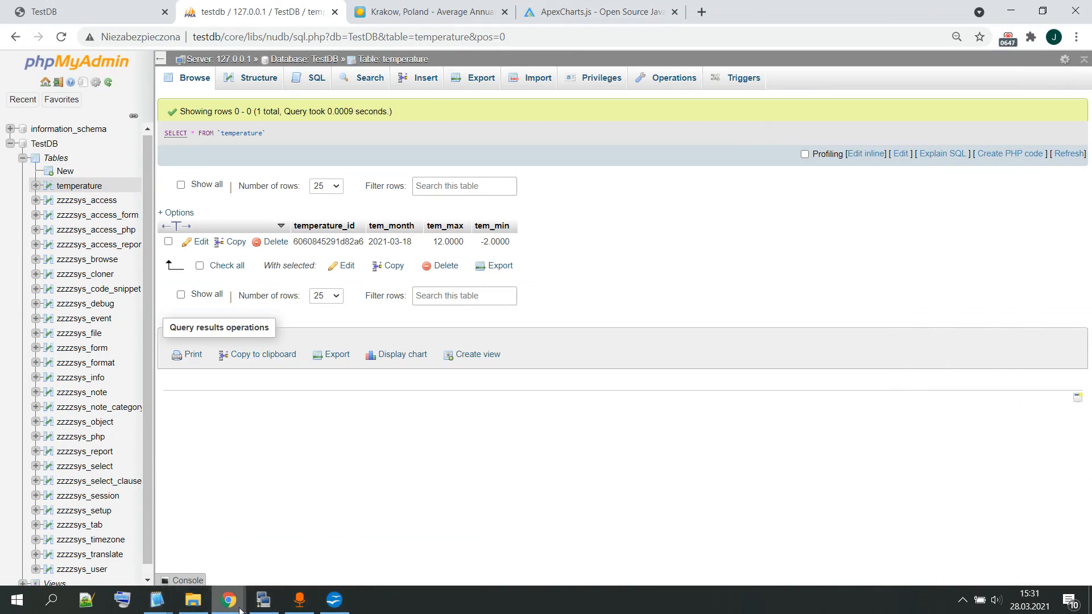
Step: Open temperatures2.csv from the Graph_demo folder in Notepad2 to view its raw semicolon-separated data
left_click(183, 608)
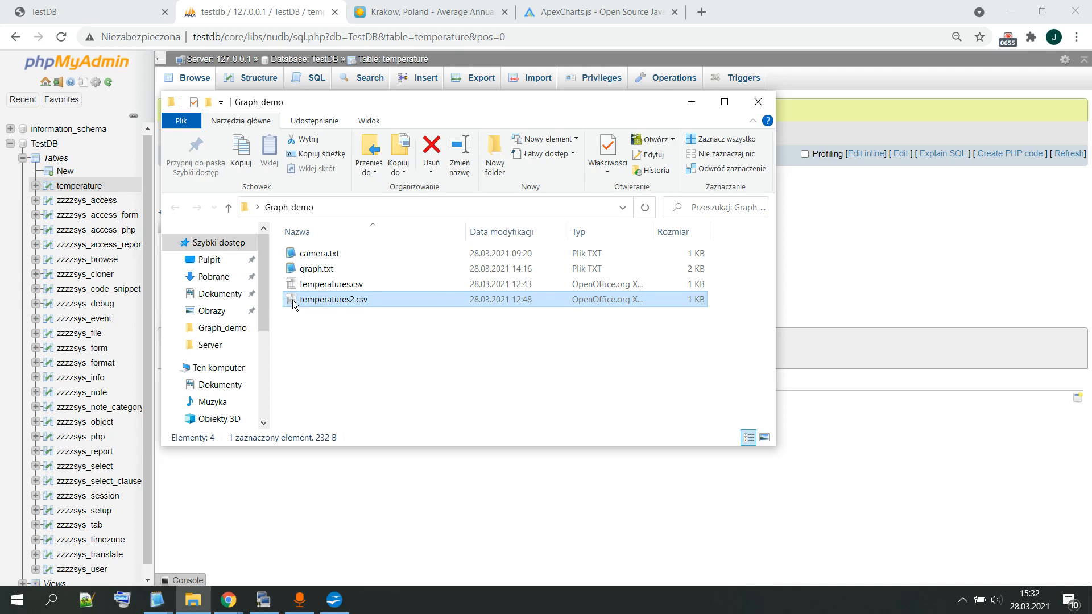
left_click(154, 601)
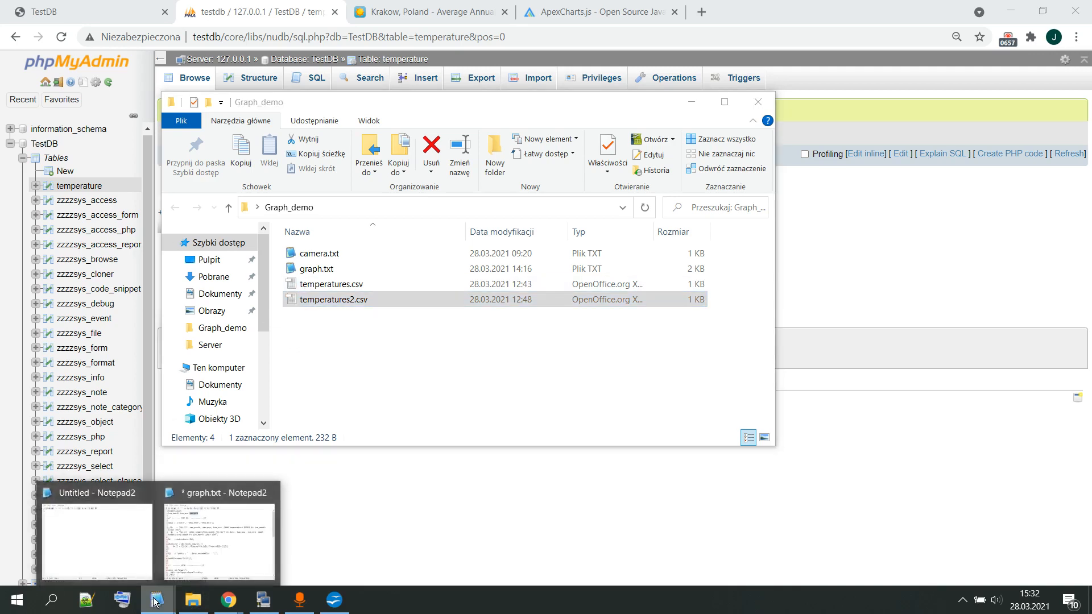
left_click(126, 554)
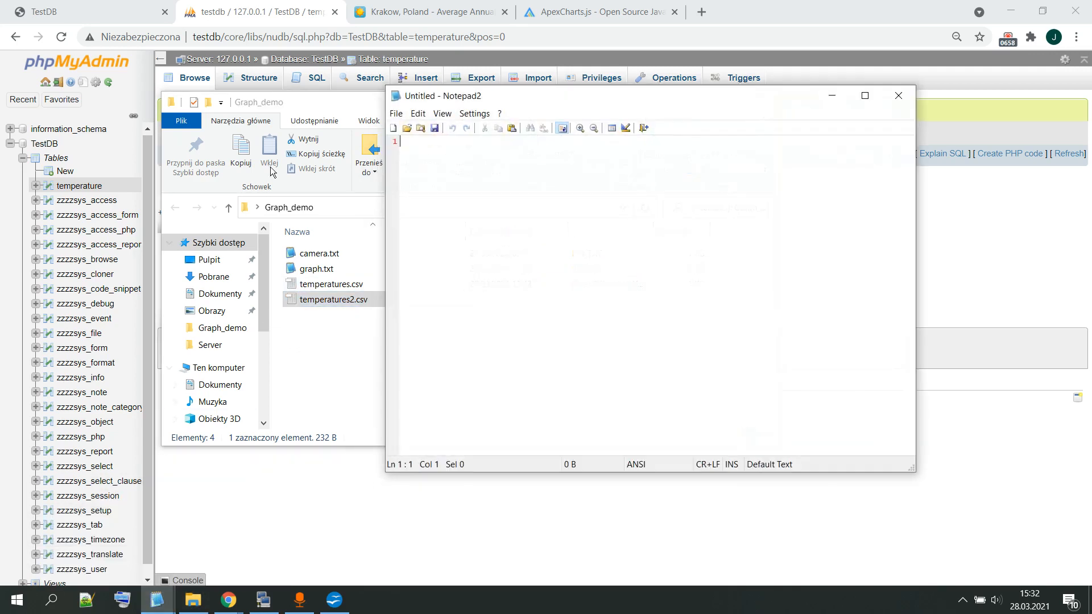
left_click(397, 114)
left_click(421, 143)
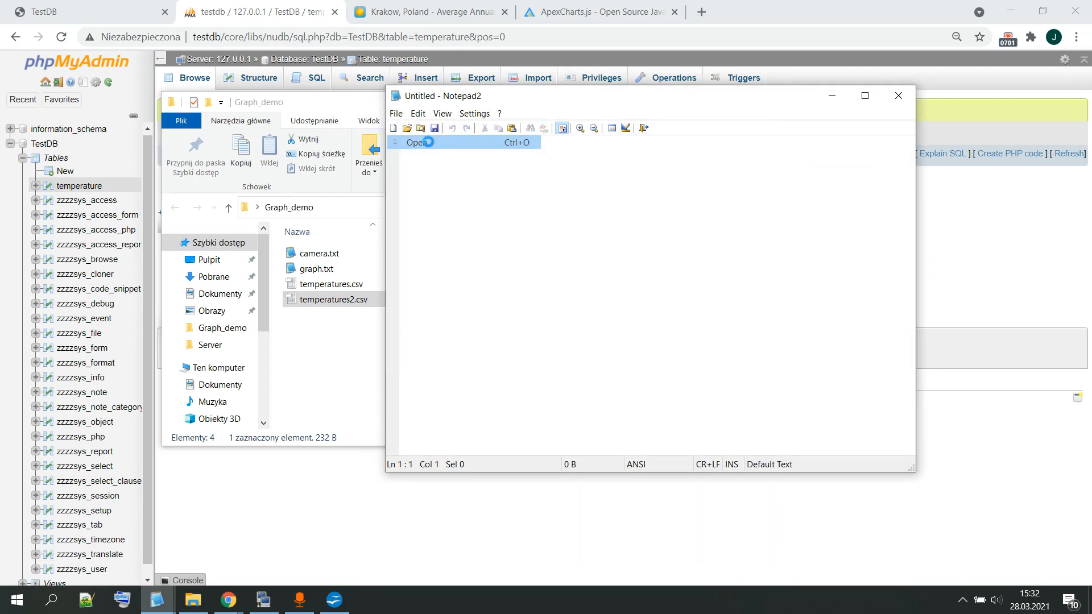
left_click(453, 301)
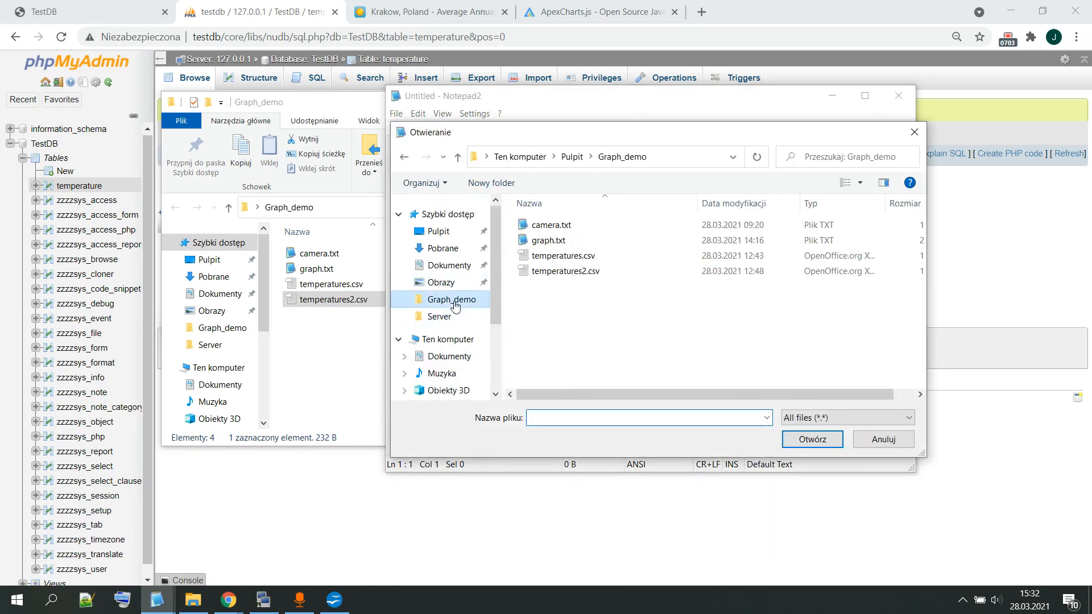
double_click(570, 273)
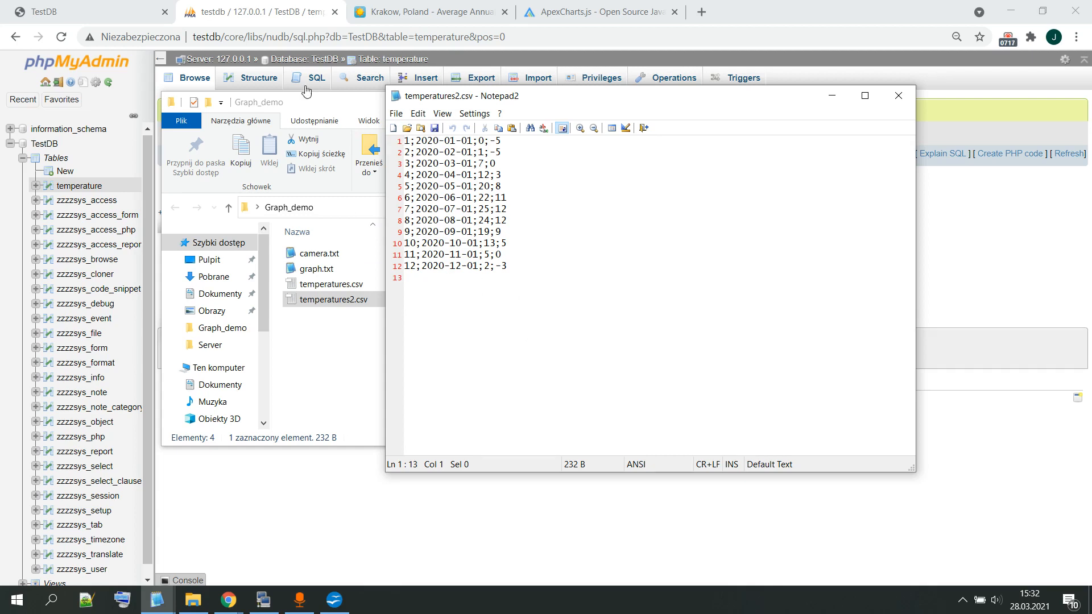
Step: Switch back to phpMyAdmin, open the import page for the temperature table, and choose temperatures2.csv as the file to import
left_click(288, 8)
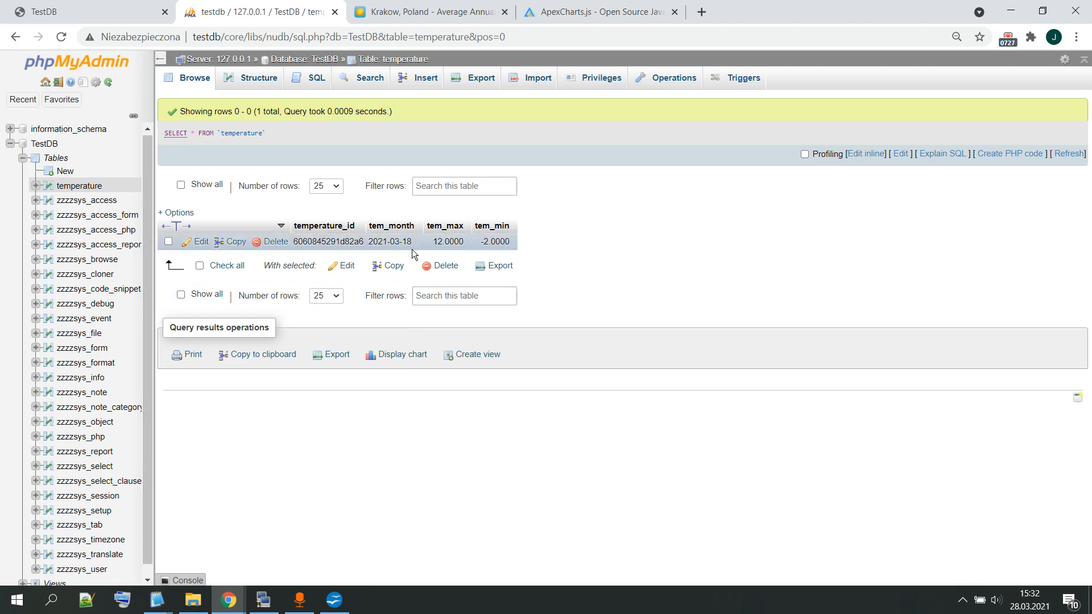
left_click(79, 186)
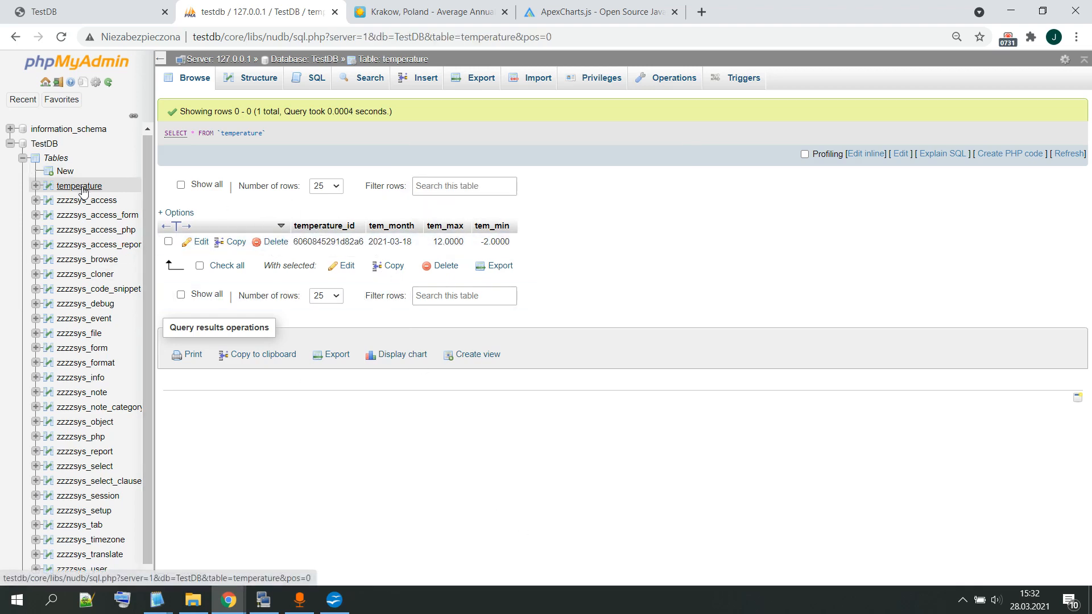
left_click(521, 81)
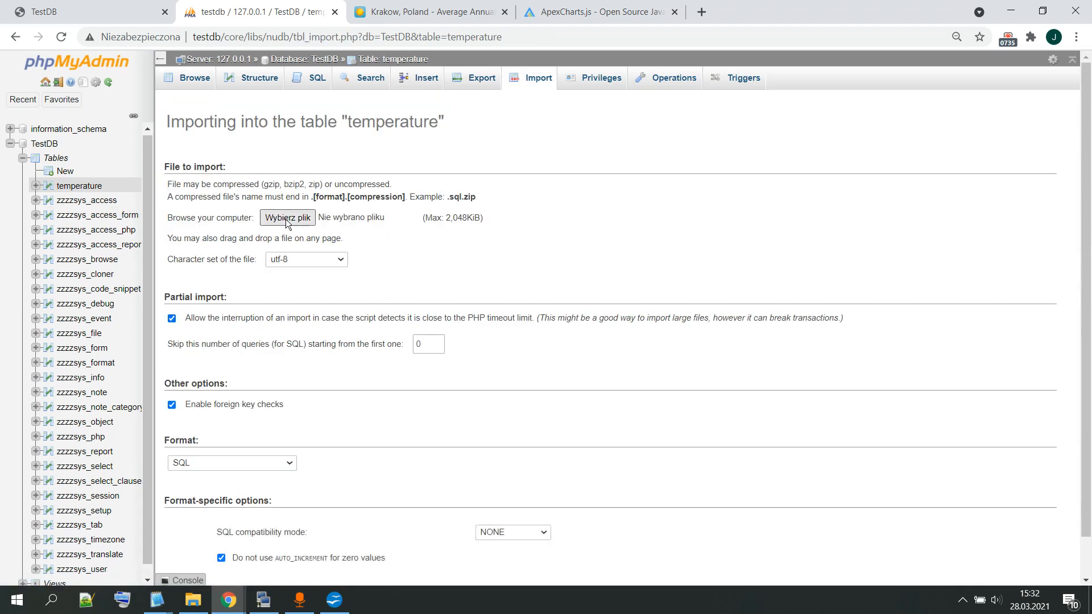
left_click(285, 220)
left_click(196, 149)
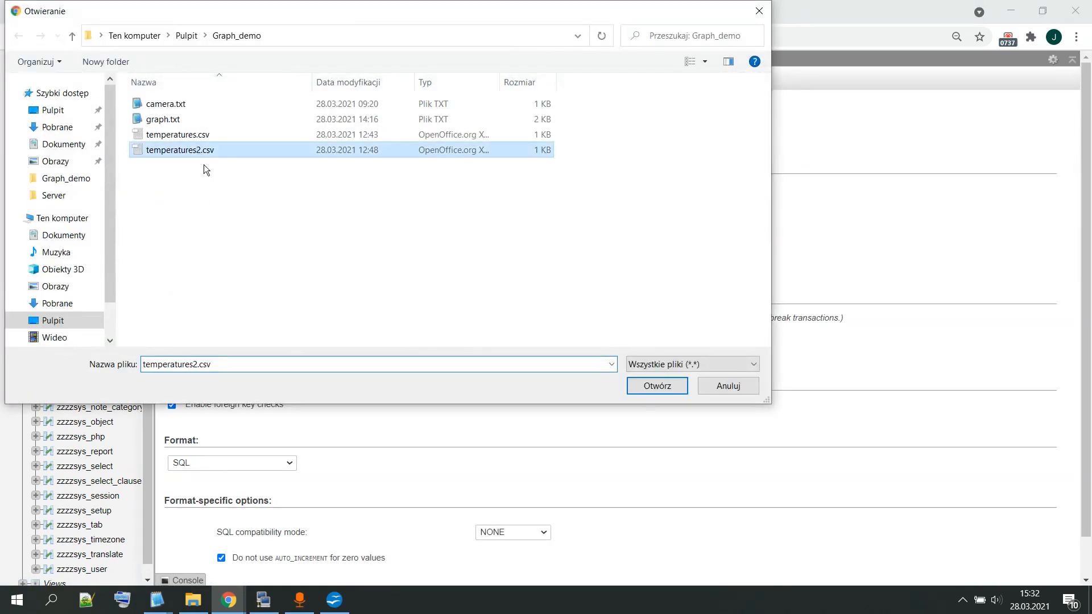
left_click(658, 388)
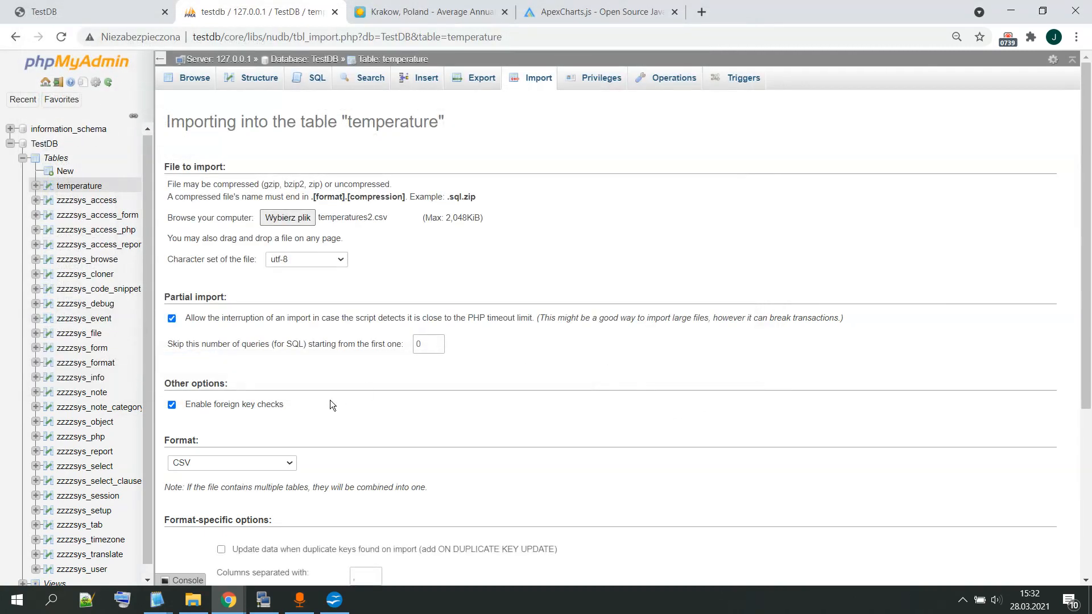
Step: Set the CSV column separator to a semicolon and run the import into the temperature table
scroll(324, 415, "down", 3)
left_click(372, 367)
left_click_drag(357, 367, 350, 371)
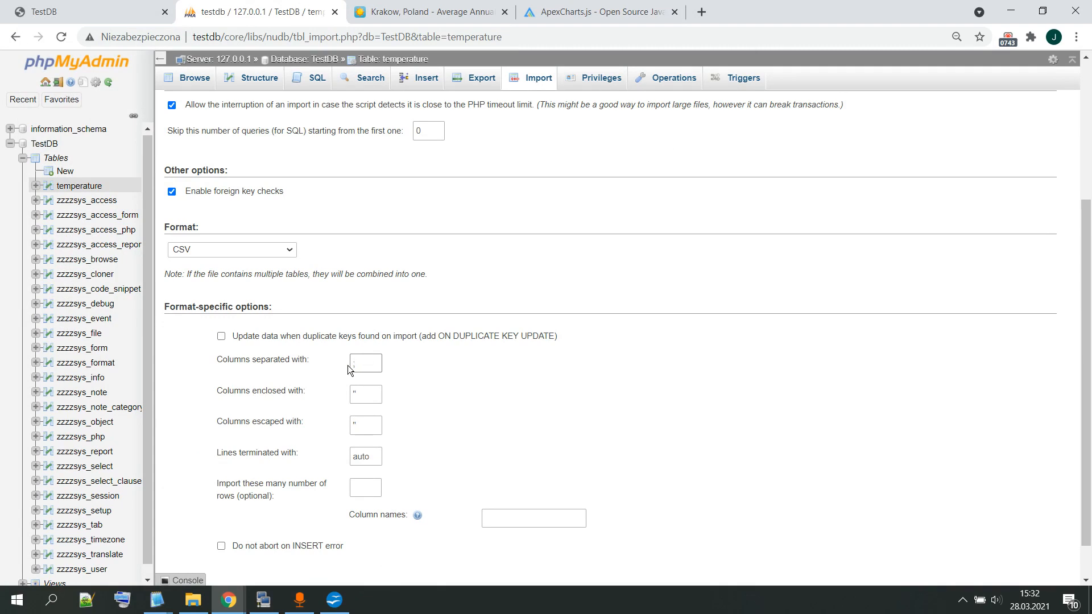
left_click(466, 394)
scroll(467, 395, "down", 1)
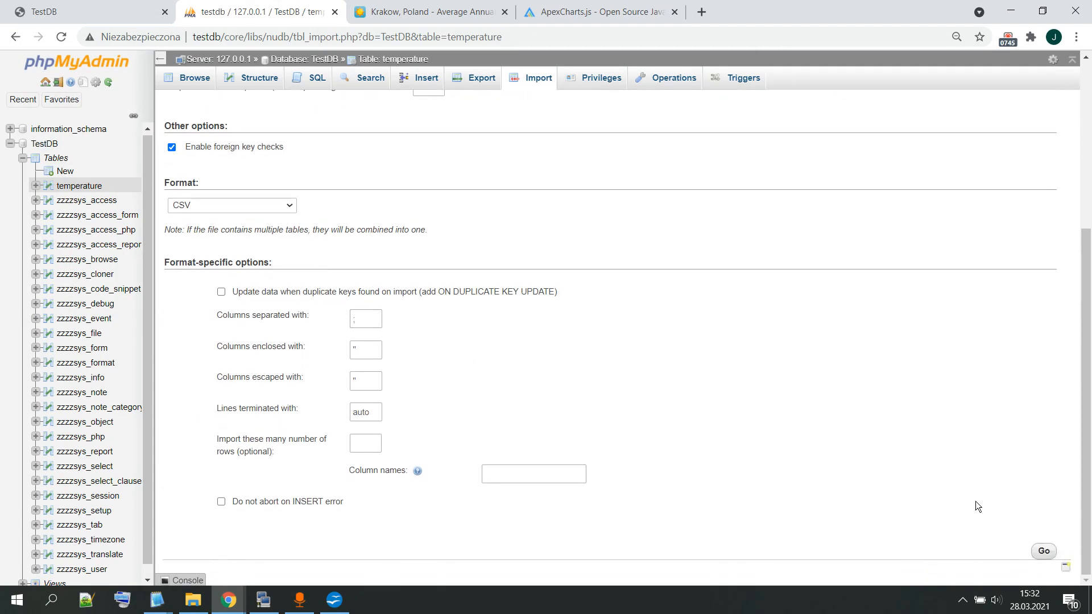
left_click(1041, 551)
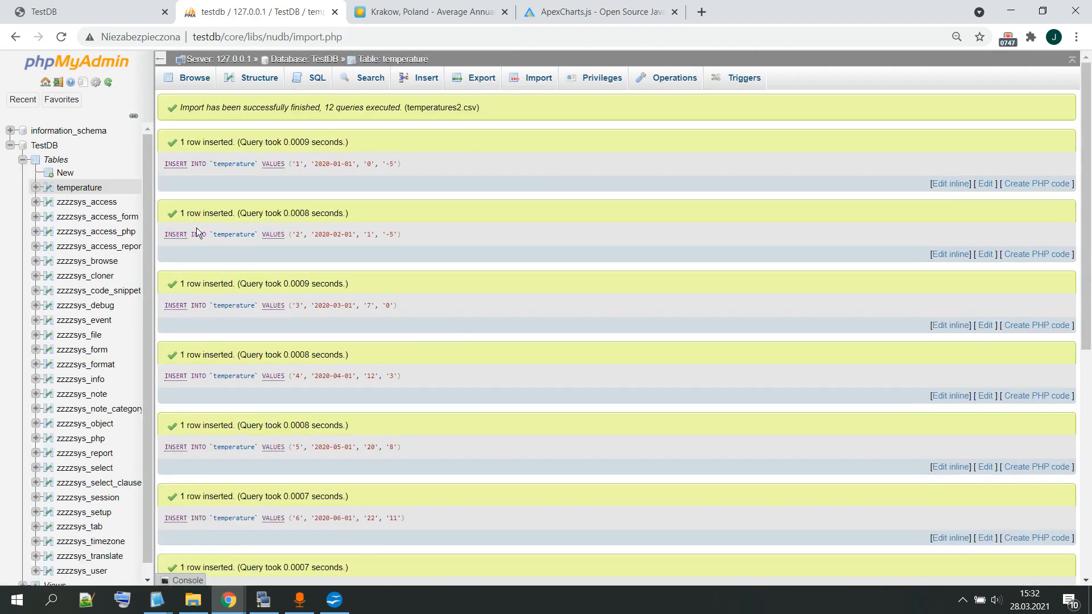
Step: Browse the imported rows of the temperature table and compare them with temperatures2.csv in Notepad2
left_click(79, 187)
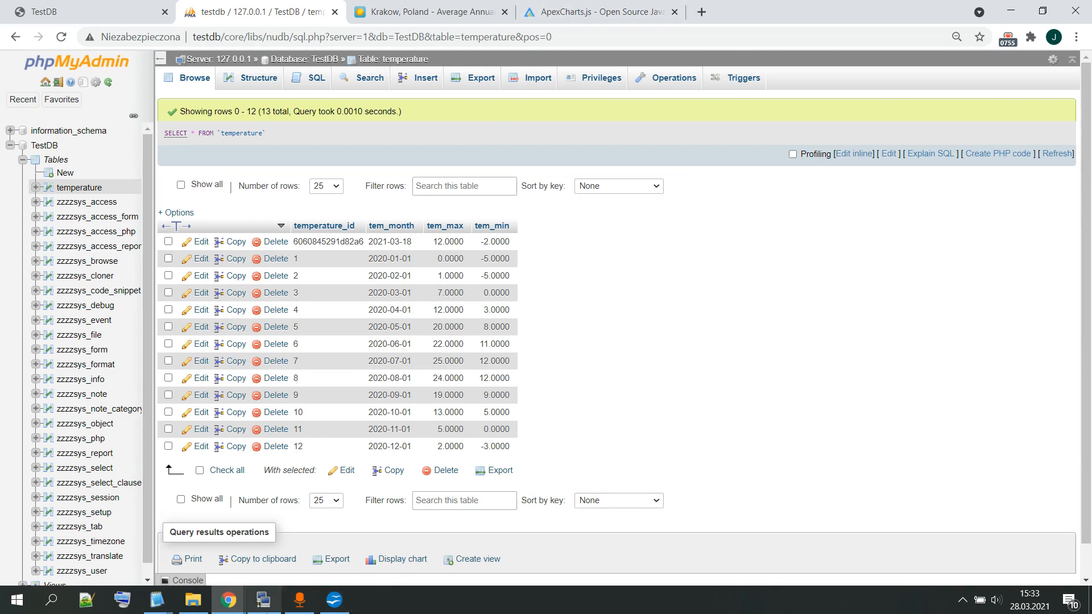
mouse_move(161, 610)
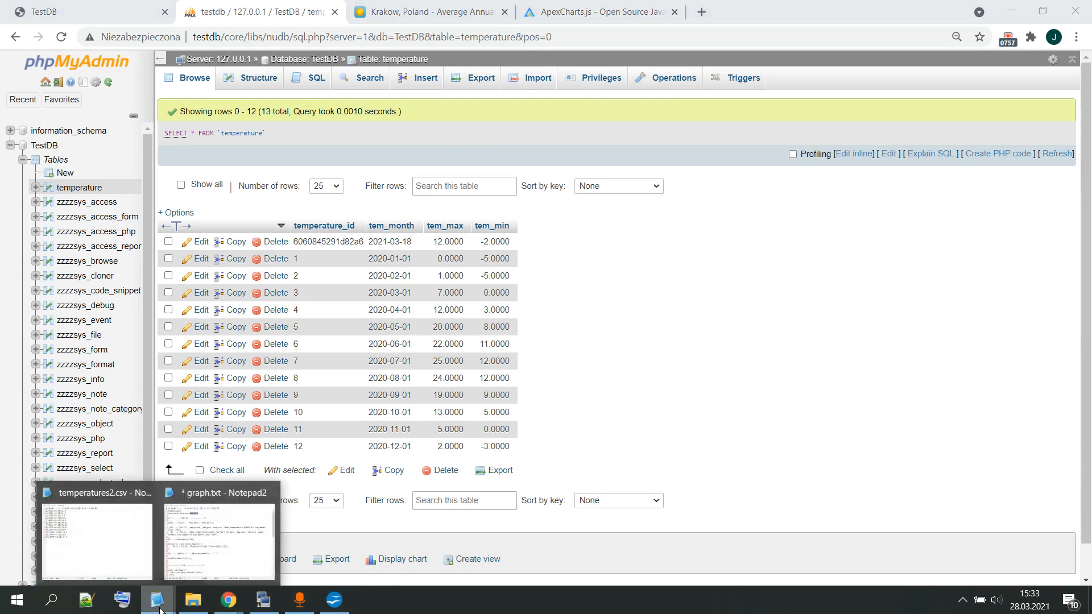
left_click(145, 578)
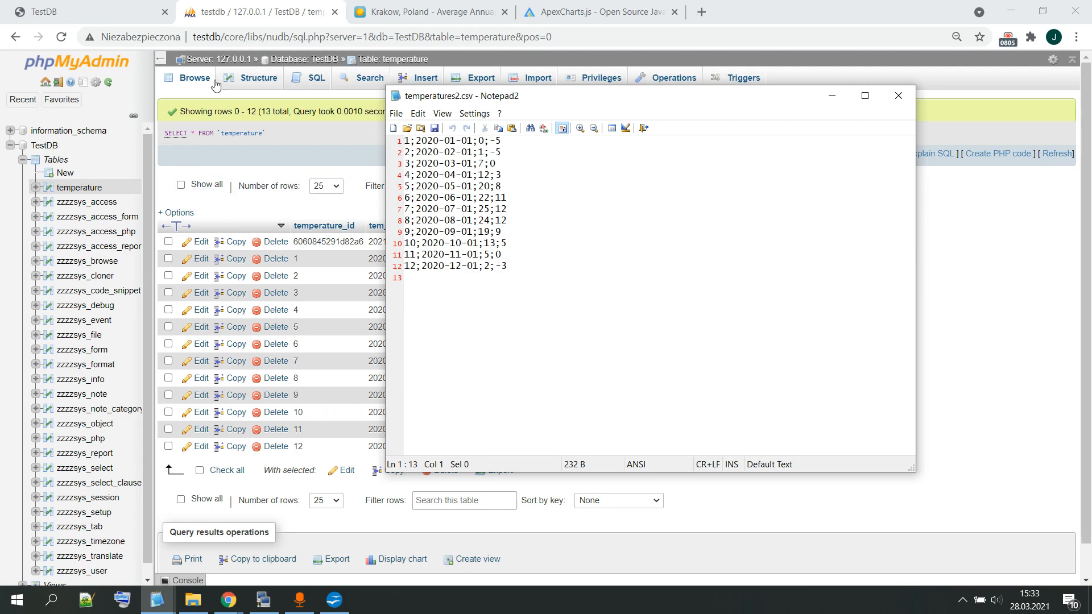
left_click(184, 84)
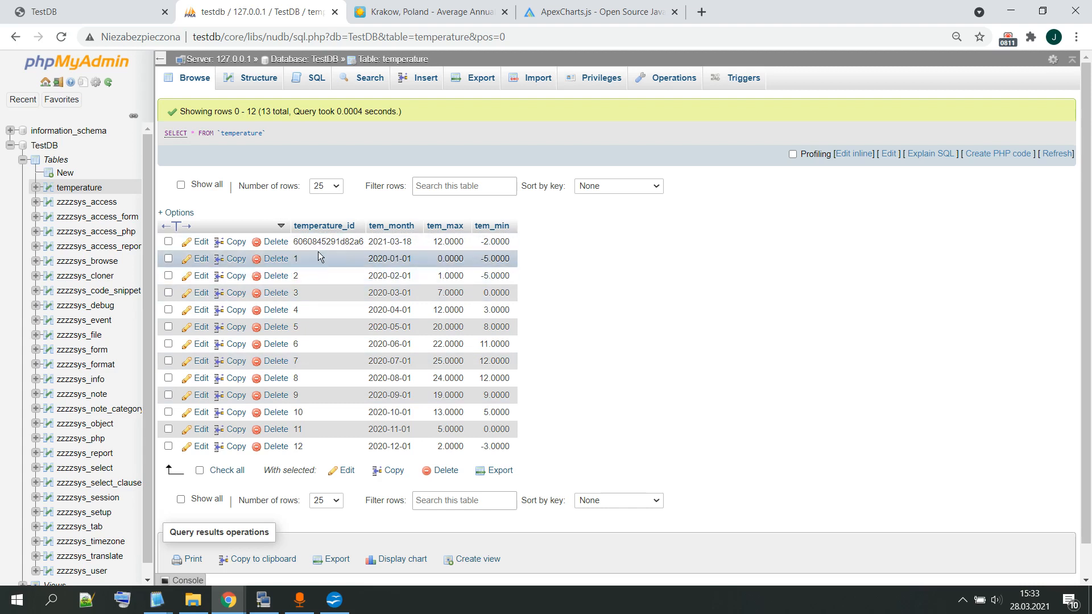
Step: Examine the temperature_id value of the 2021-03-18 row, opening its cell and leaving it without changes
left_click_drag(295, 239, 368, 245)
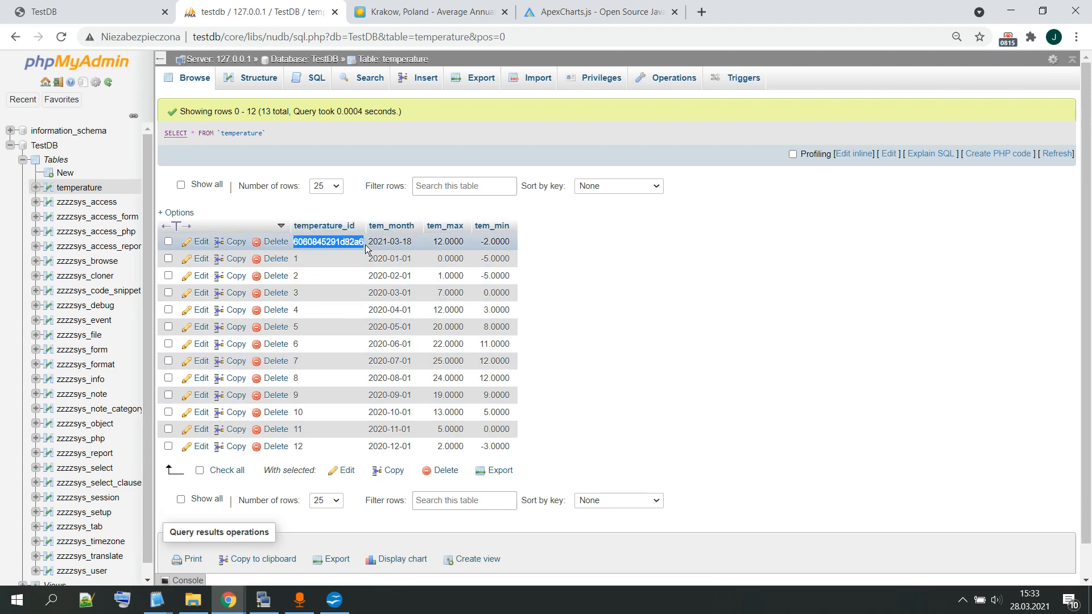
double_click(362, 244)
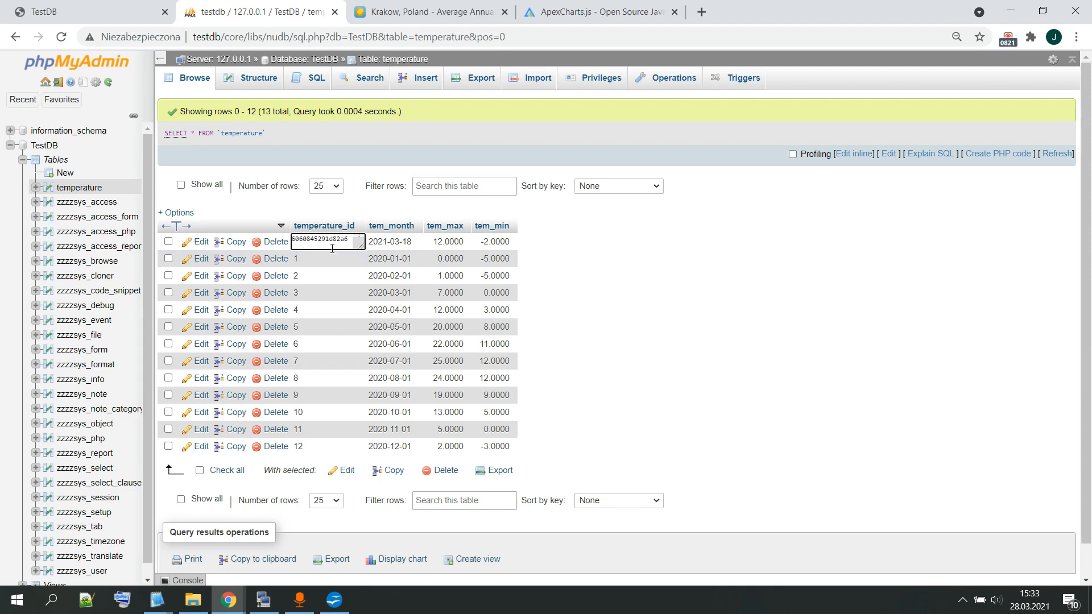
double_click(316, 239)
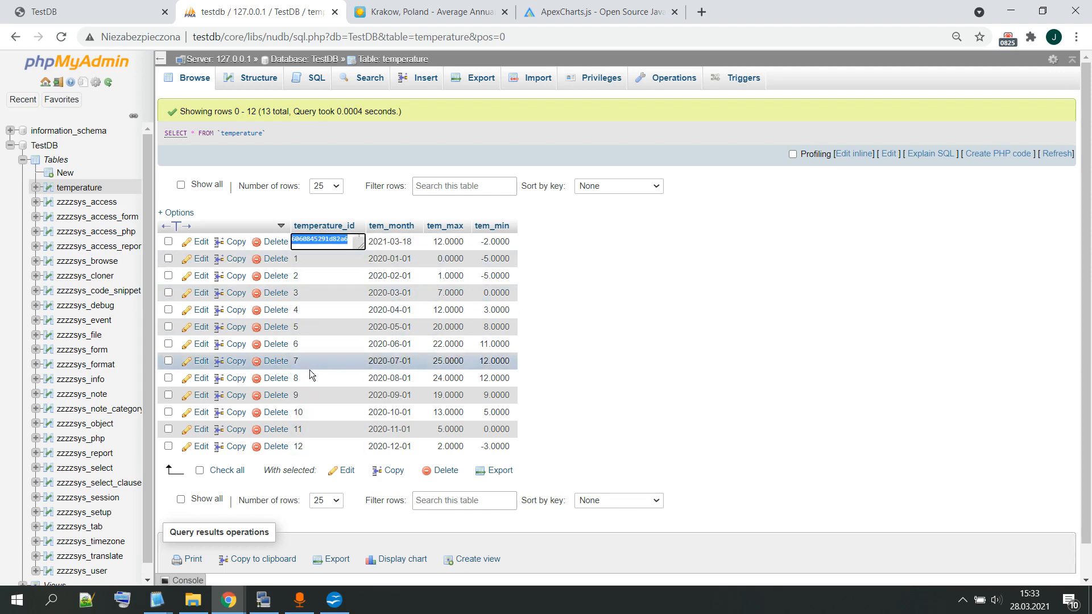
left_click(743, 422)
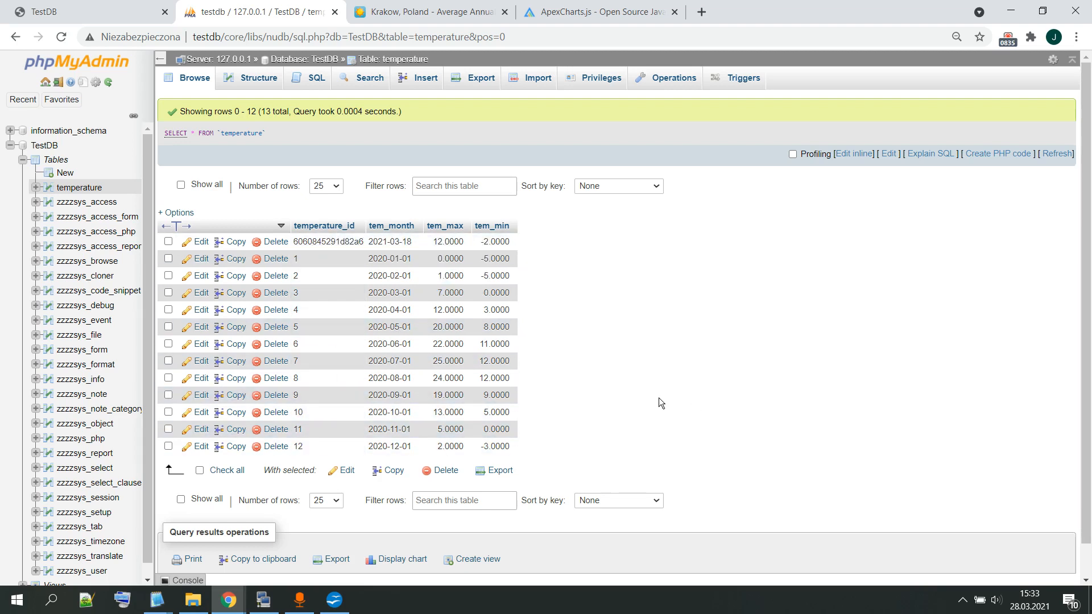
Step: Switch back to nuBuilder and open the Temperature form's record list from User Home
left_click(63, 7)
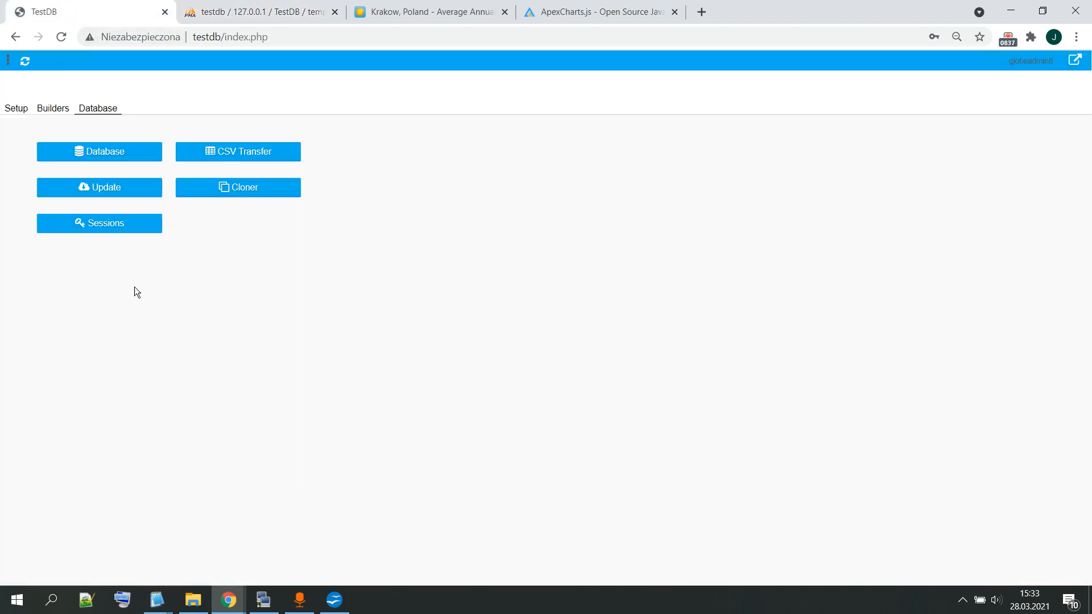
left_click(21, 110)
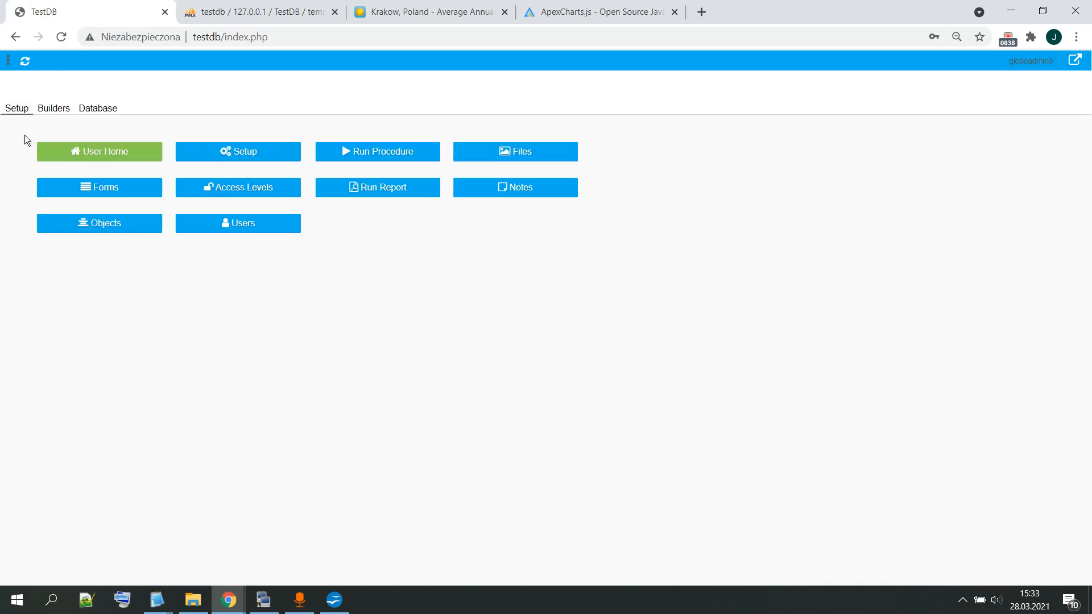
left_click(71, 151)
left_click(72, 151)
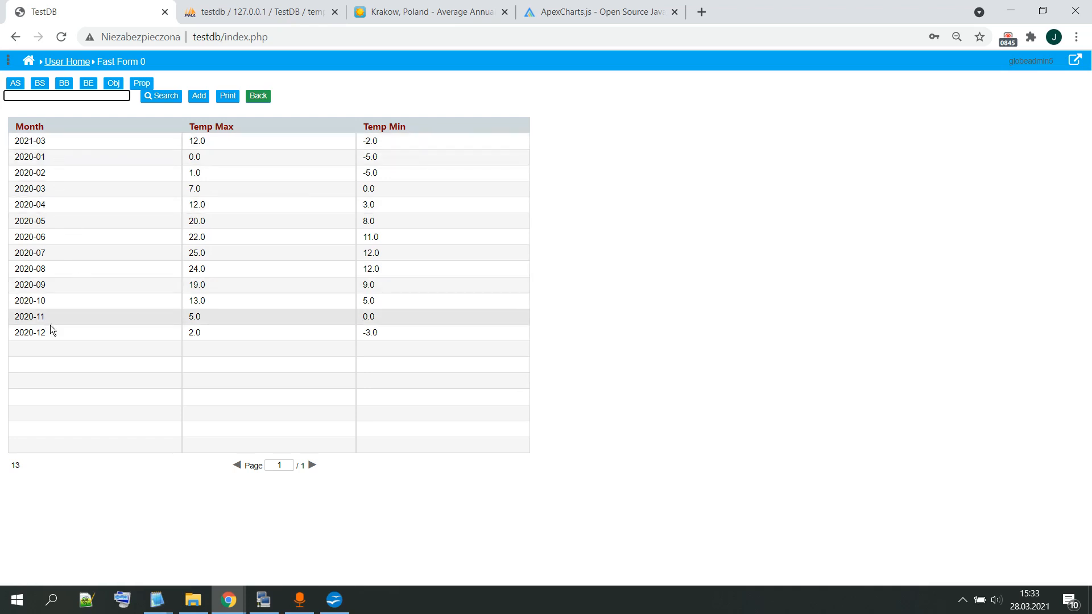
Step: Open the 2021-03 temperature record and delete it
left_click(254, 137)
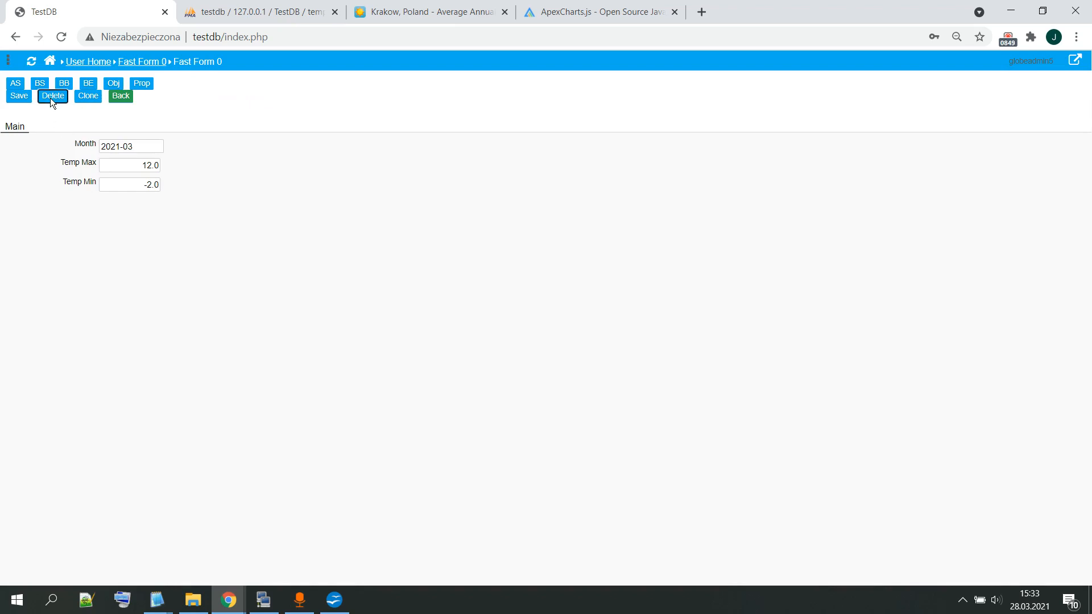
left_click(50, 99)
left_click(608, 122)
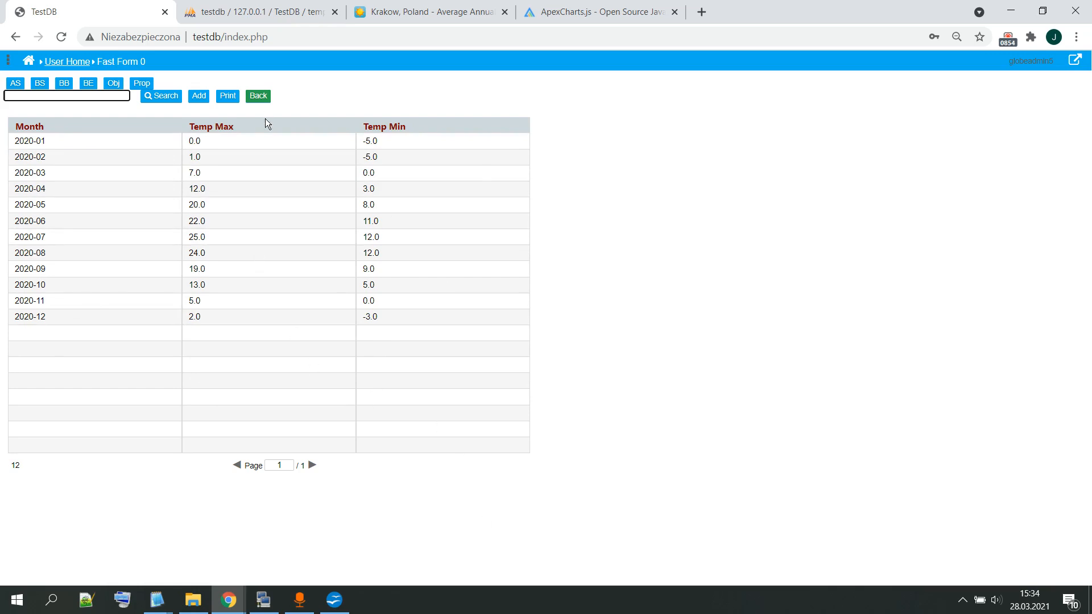
Step: Return to User Home and check the ApexCharts include option in nuconfig.php in the KiTTY terminal
left_click(263, 97)
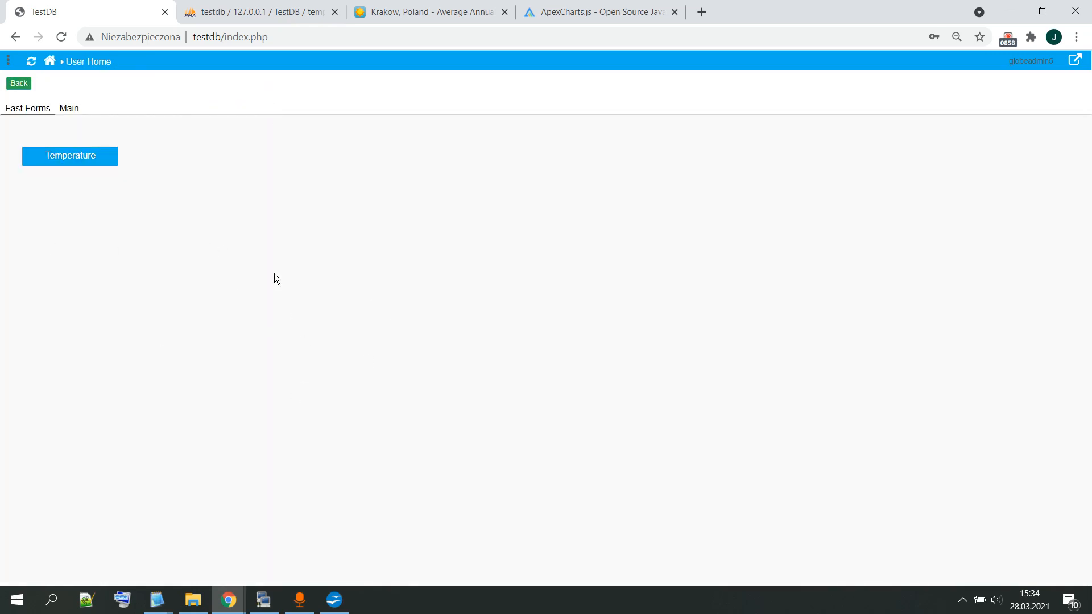
left_click(263, 600)
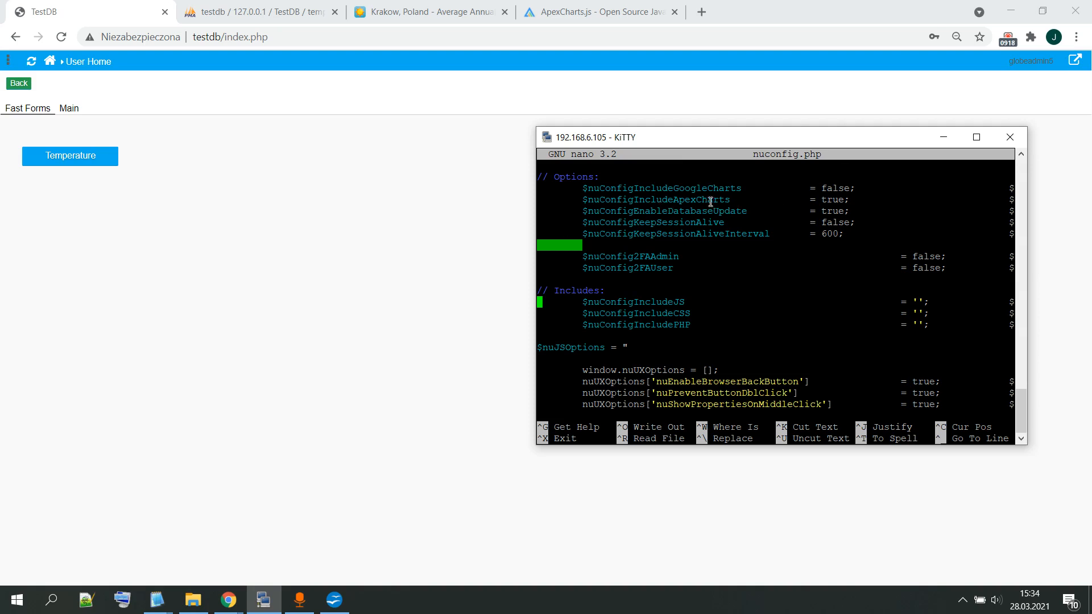
left_click(362, 247)
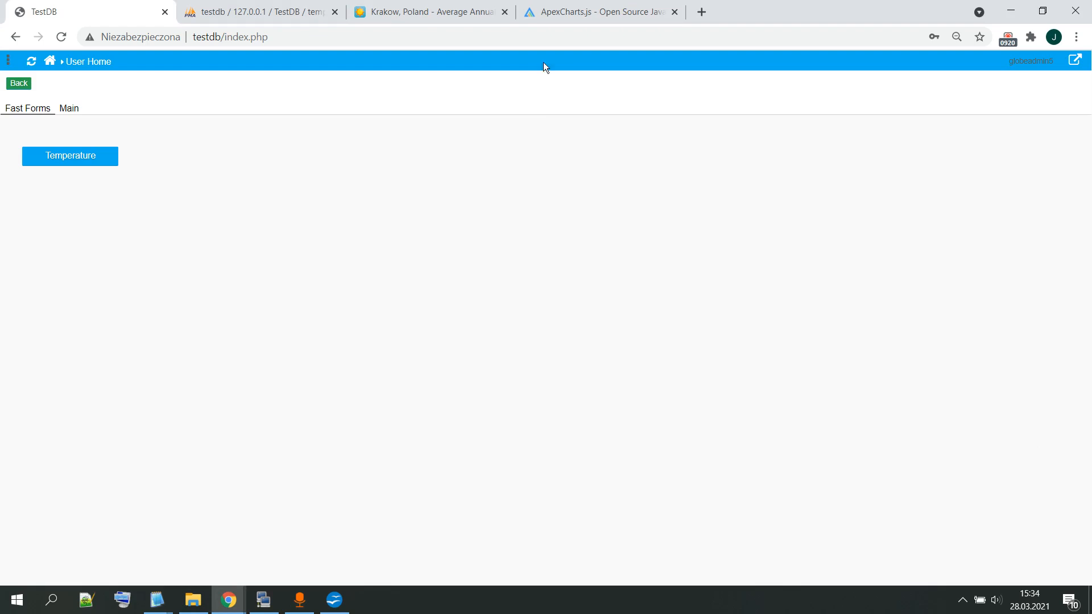
Step: Switch to the ApexCharts.js website and look through the sample charts on its home page
left_click(578, 16)
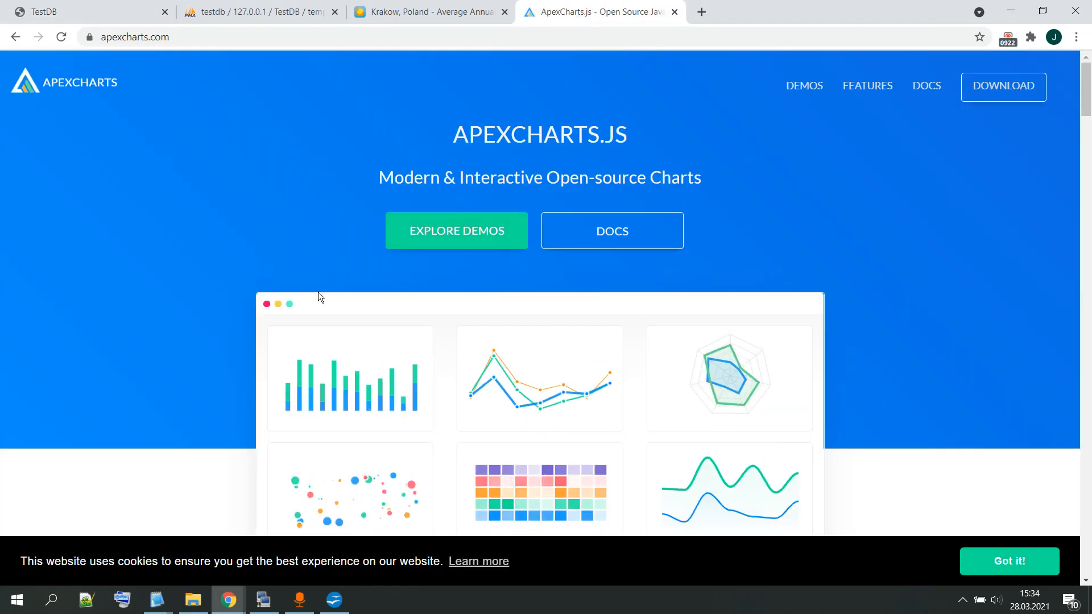
scroll(319, 295, "down", 12)
scroll(486, 293, "down", 5)
scroll(609, 312, "up", 15)
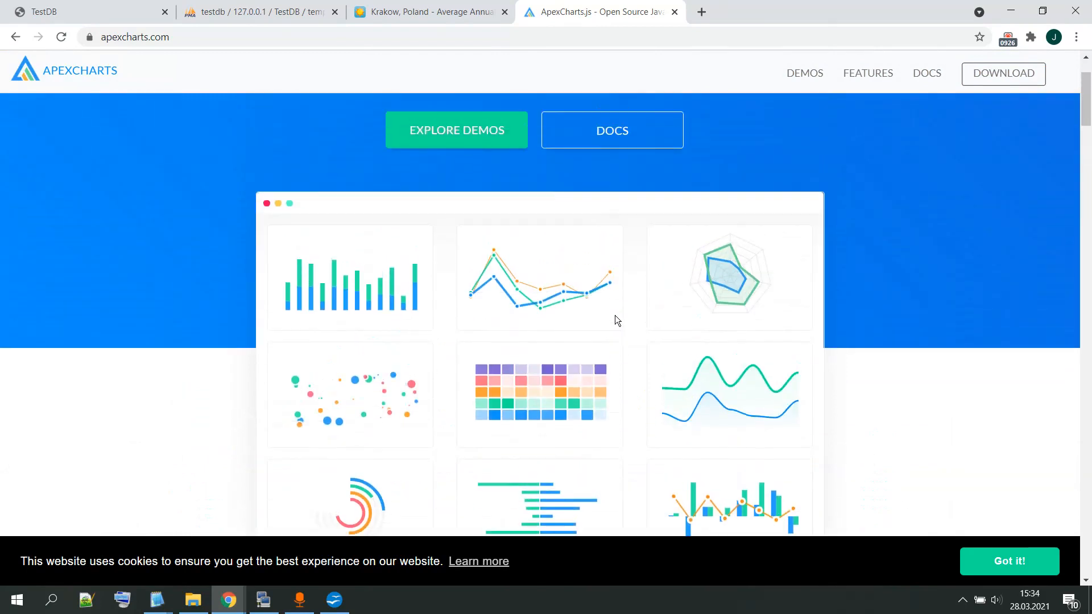
scroll(616, 315, "up", 2)
scroll(591, 385, "down", 6)
scroll(453, 250, "up", 3)
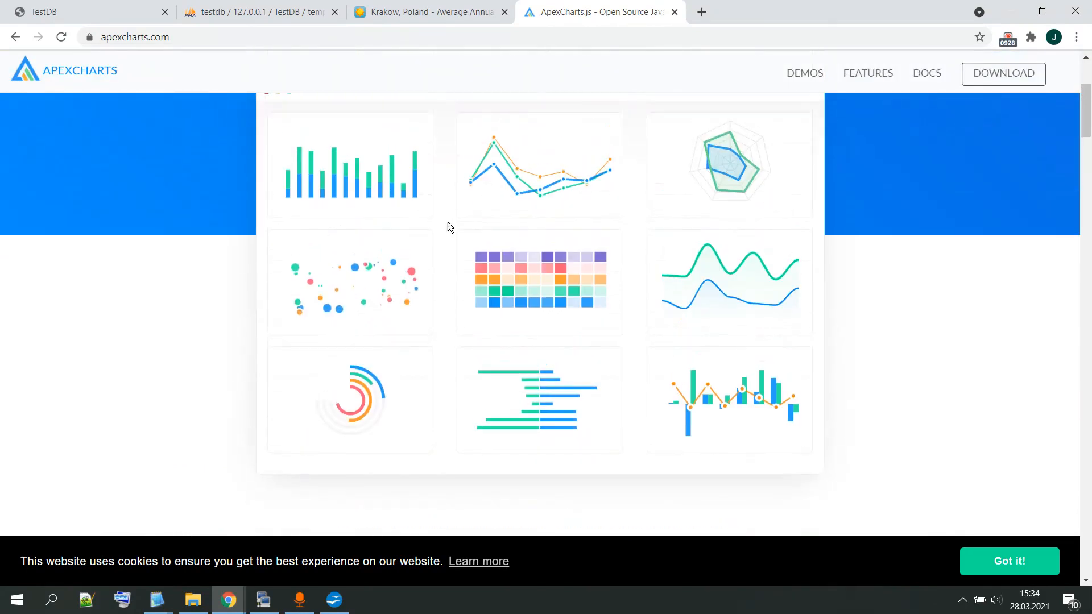
scroll(453, 249, "up", 3)
Step: Open the ApexCharts demos page and look through the available chart types
left_click(462, 238)
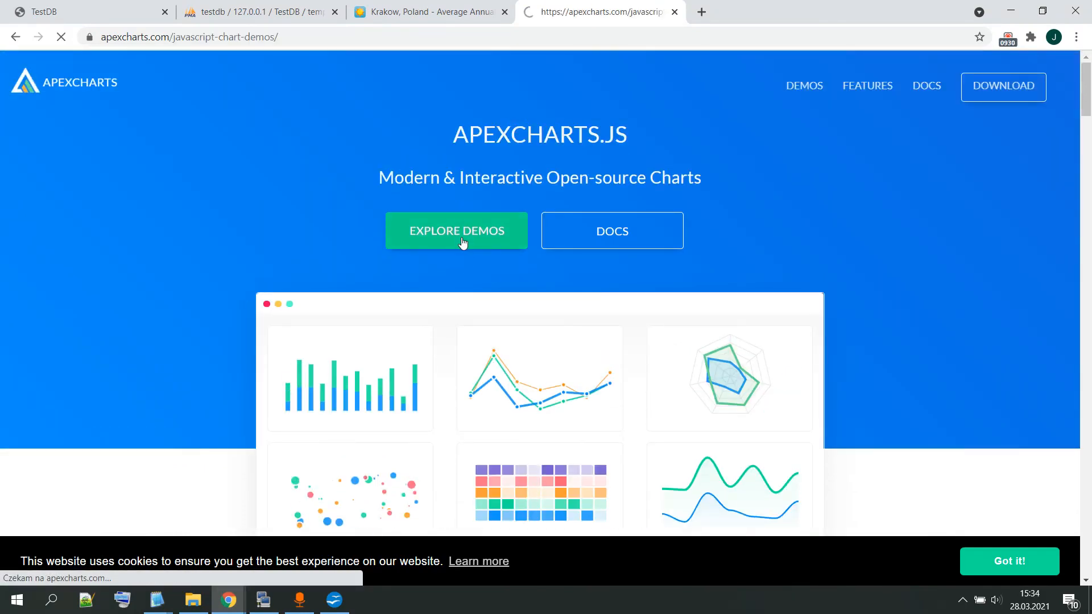
scroll(529, 382, "down", 5)
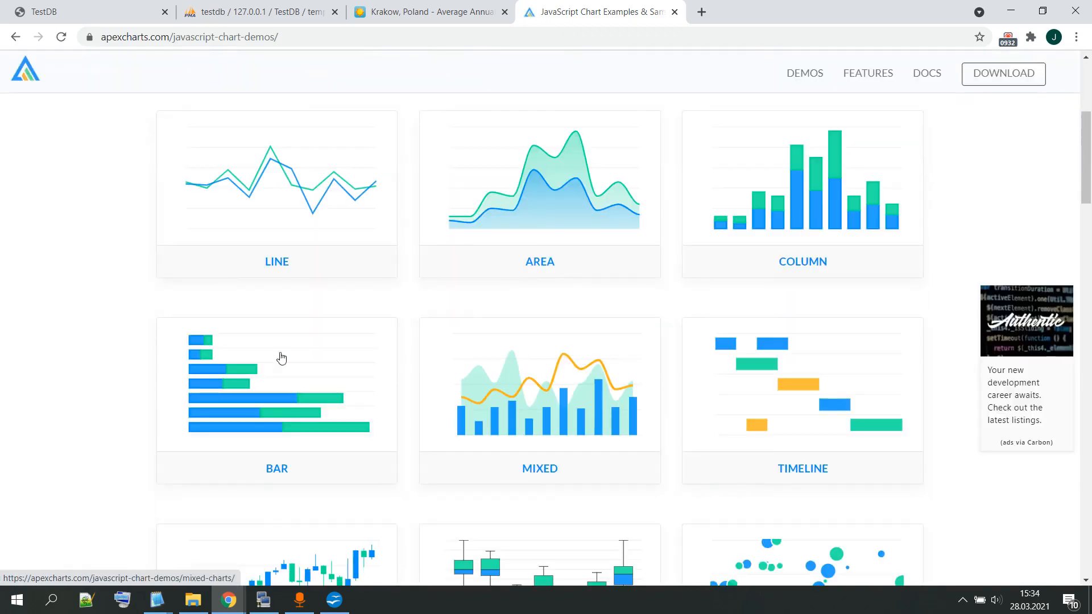
scroll(258, 372, "down", 7)
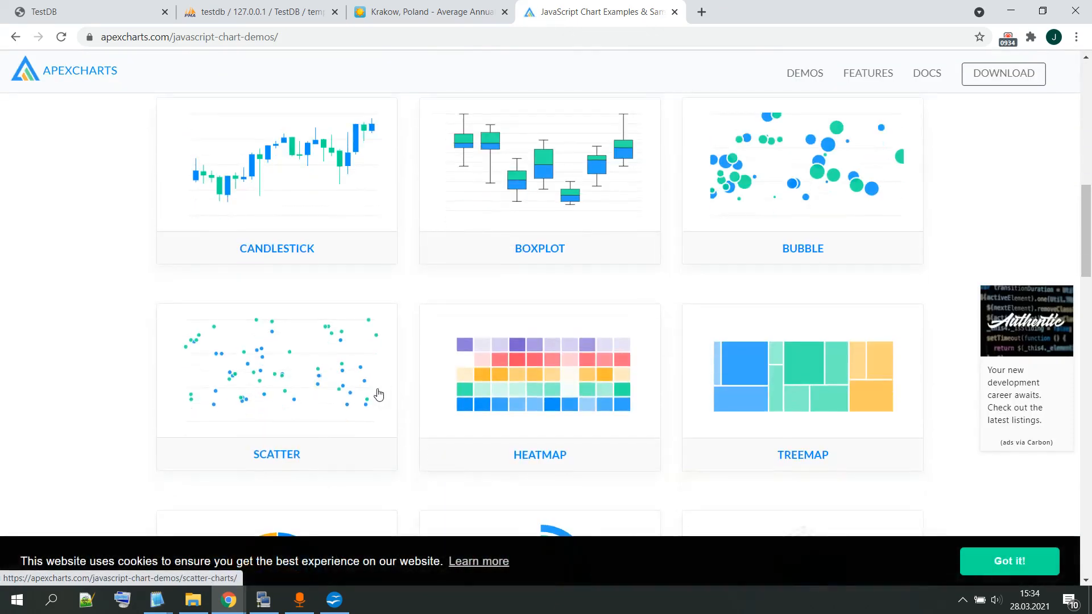
scroll(378, 393, "down", 13)
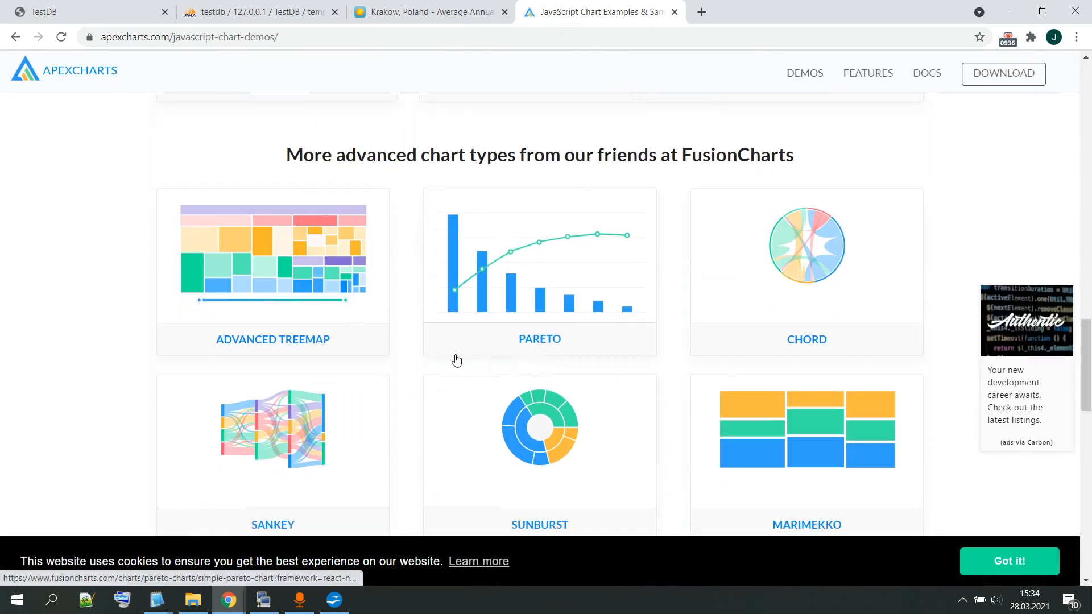
scroll(456, 360, "up", 11)
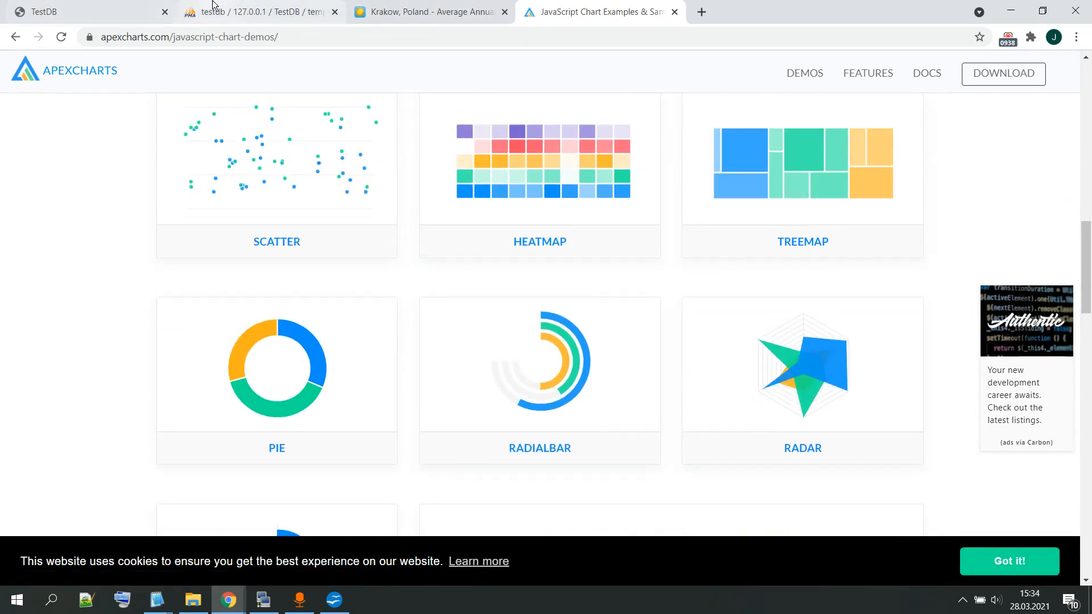
Step: Switch back to nuBuilder, go to the main home screen, and open the Form Builder for a new fast form
left_click(48, 6)
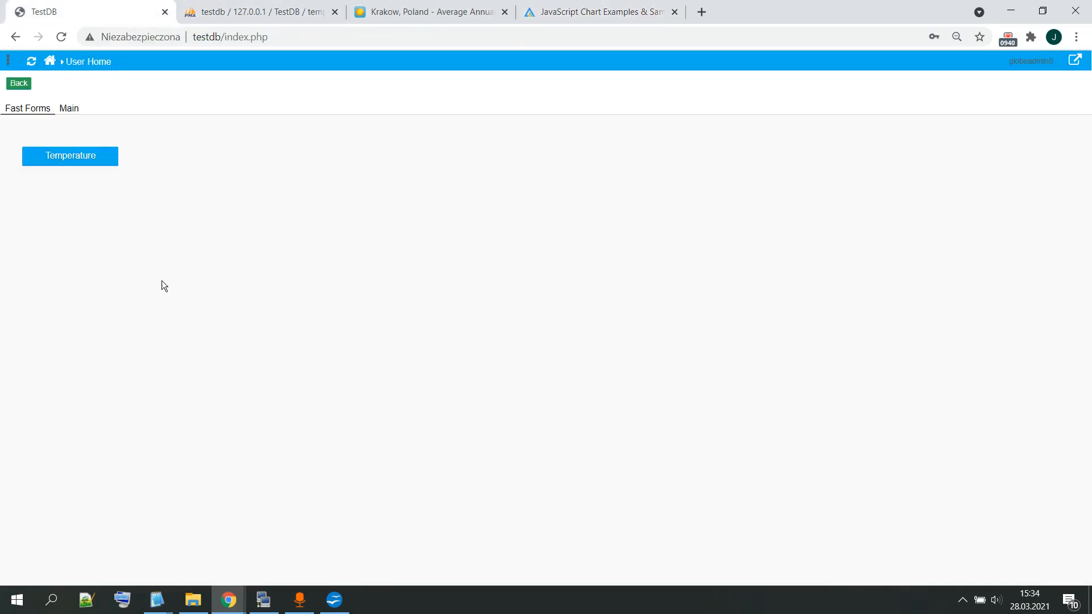
left_click(50, 61)
left_click(54, 108)
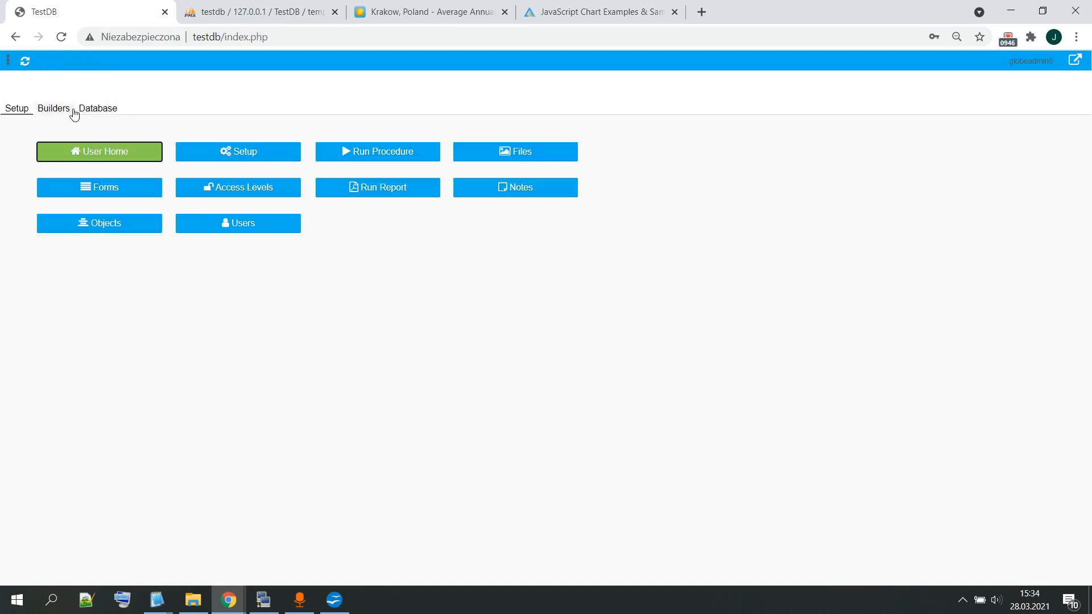
left_click(117, 149)
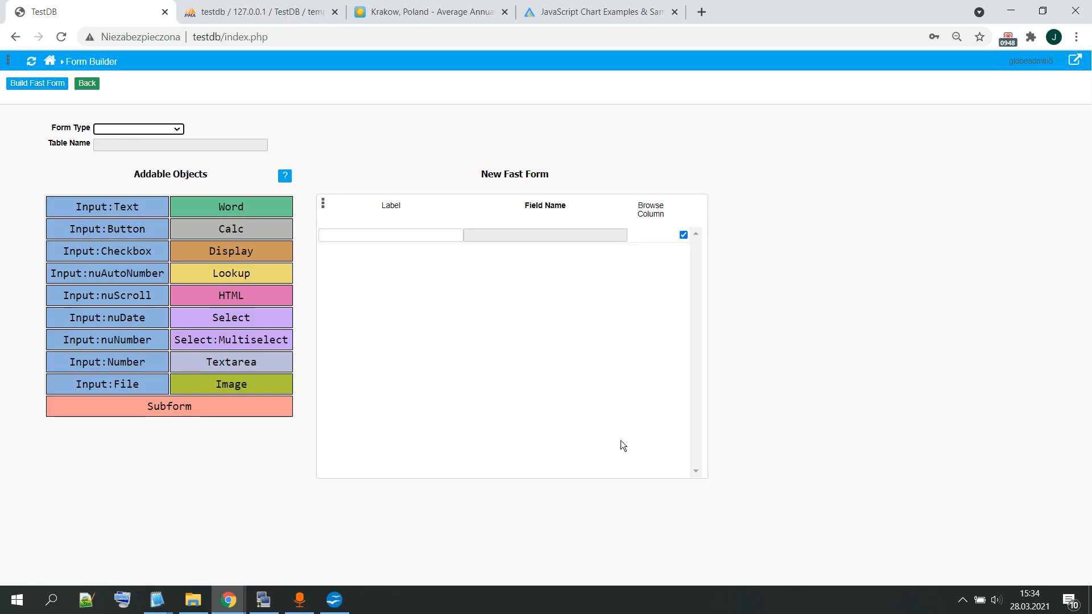
Step: Build a new fast form with the form type set to Launch
left_click(150, 128)
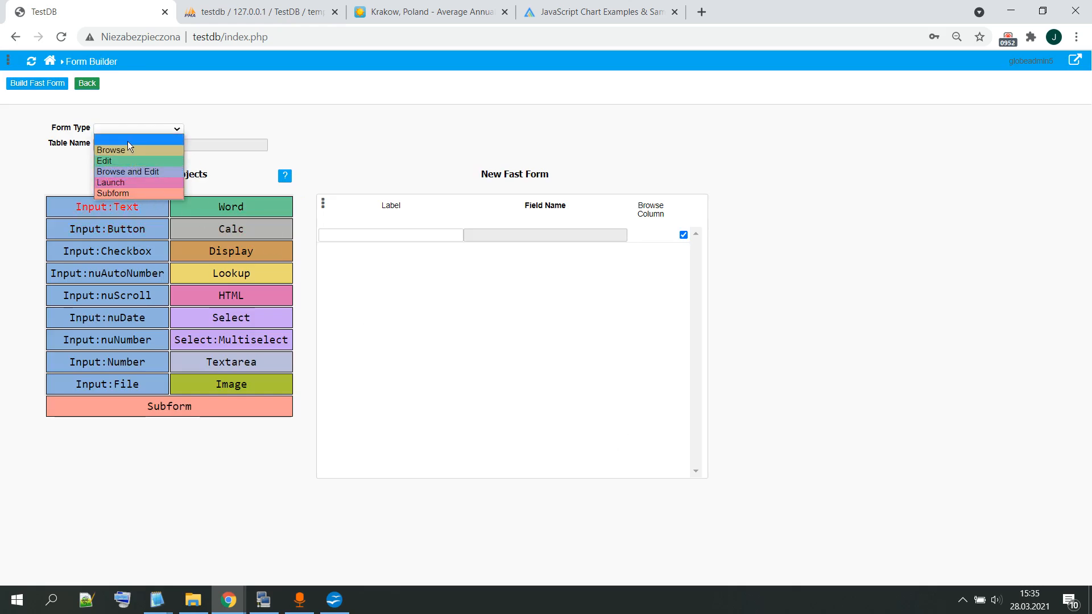
left_click(141, 185)
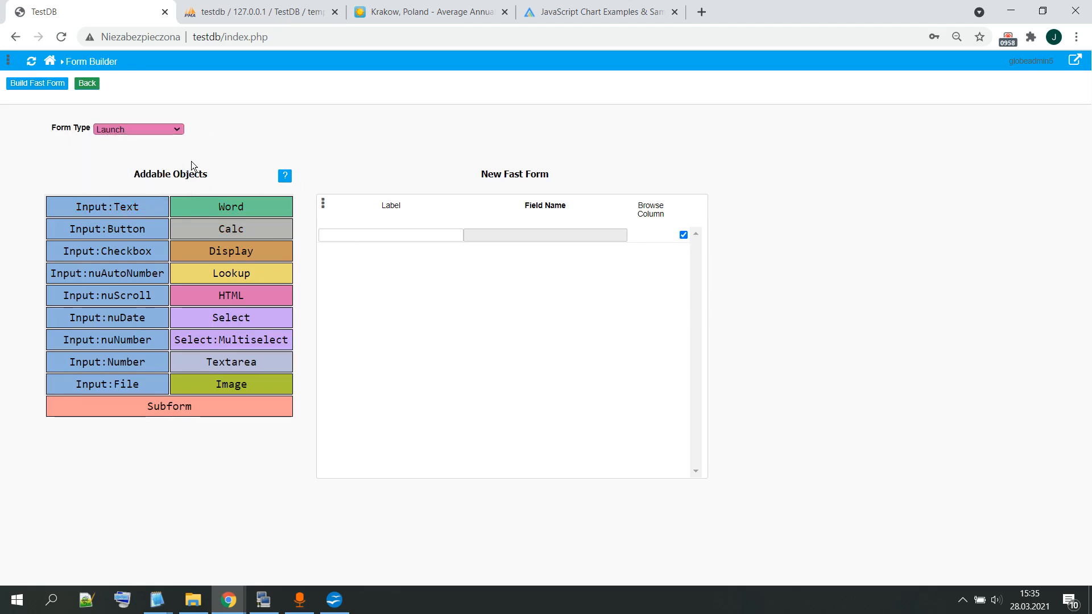
left_click(42, 84)
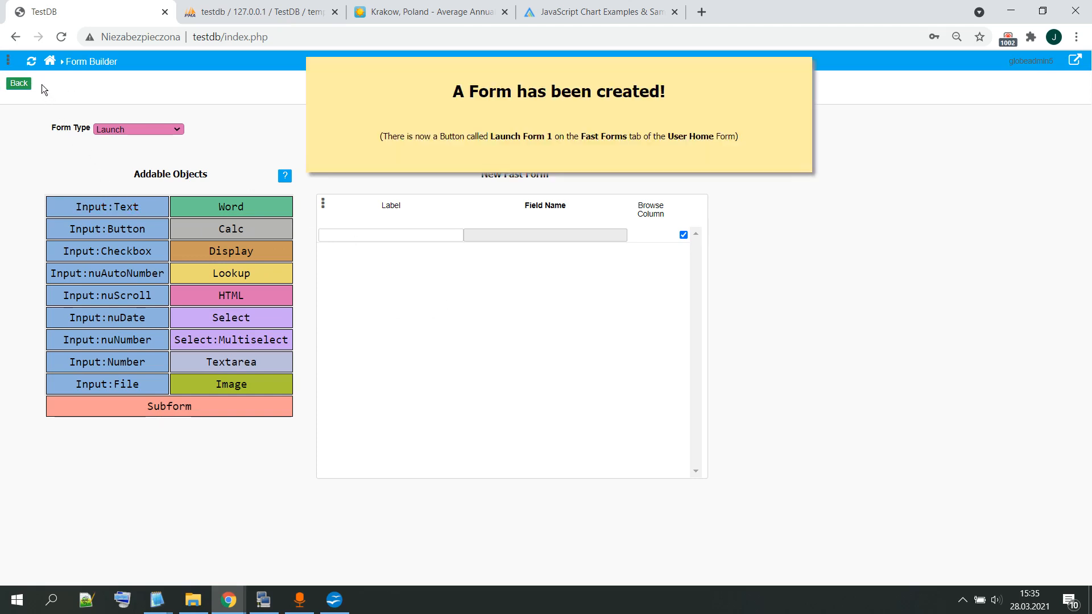
Step: Return to the main home screen and open the newly built launch form from User Home
left_click(50, 61)
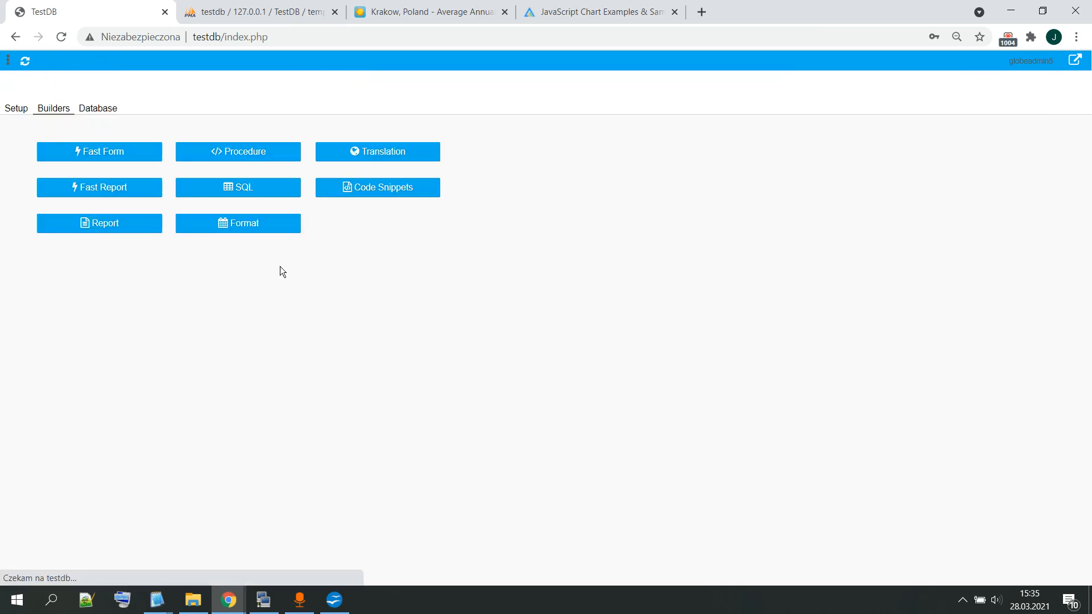
left_click(11, 108)
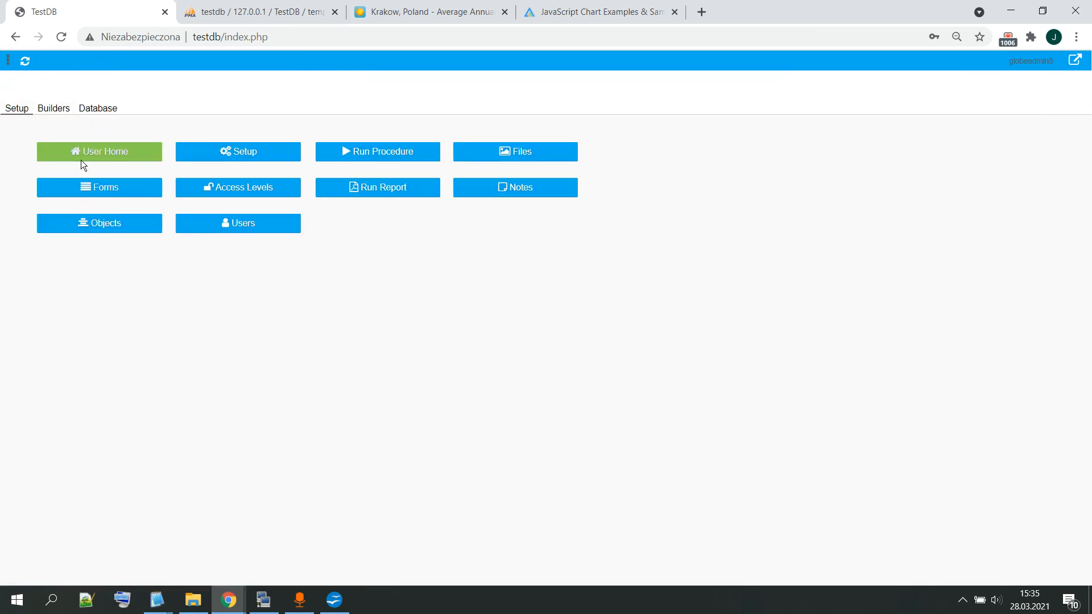
left_click(74, 155)
left_click(86, 192)
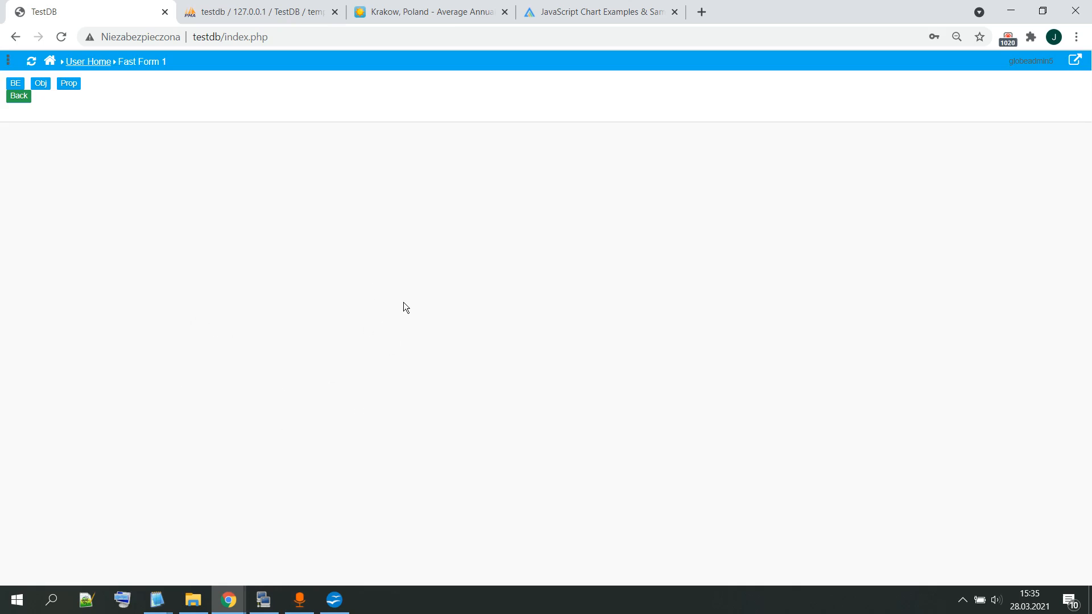
Step: Copy the PHP BE code block from graph.txt into the Before Edit PHP of Fast Form 1's custom code
left_click(8, 61)
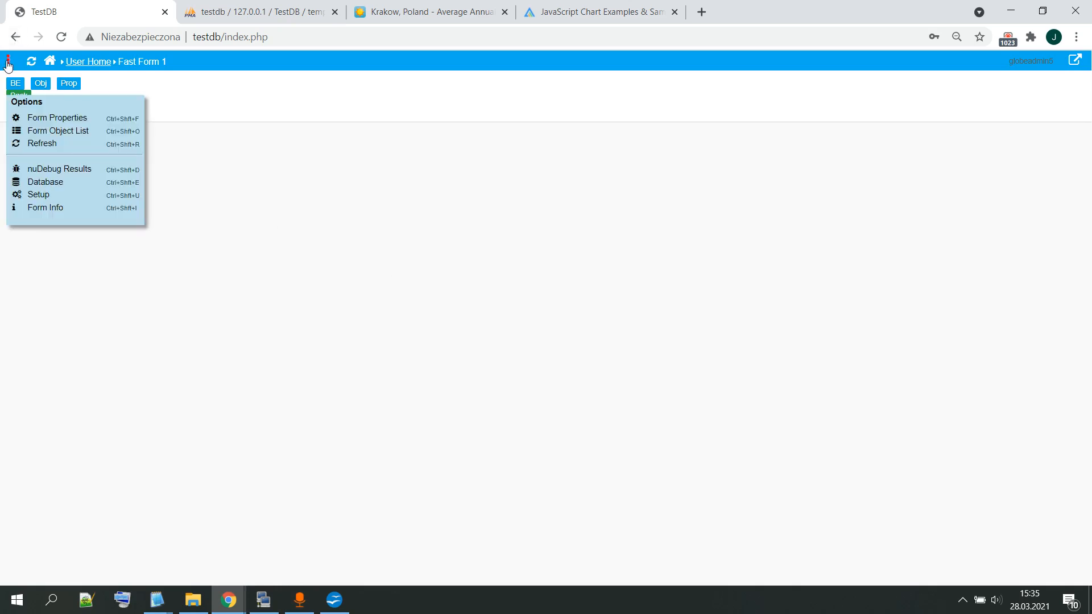
left_click(50, 125)
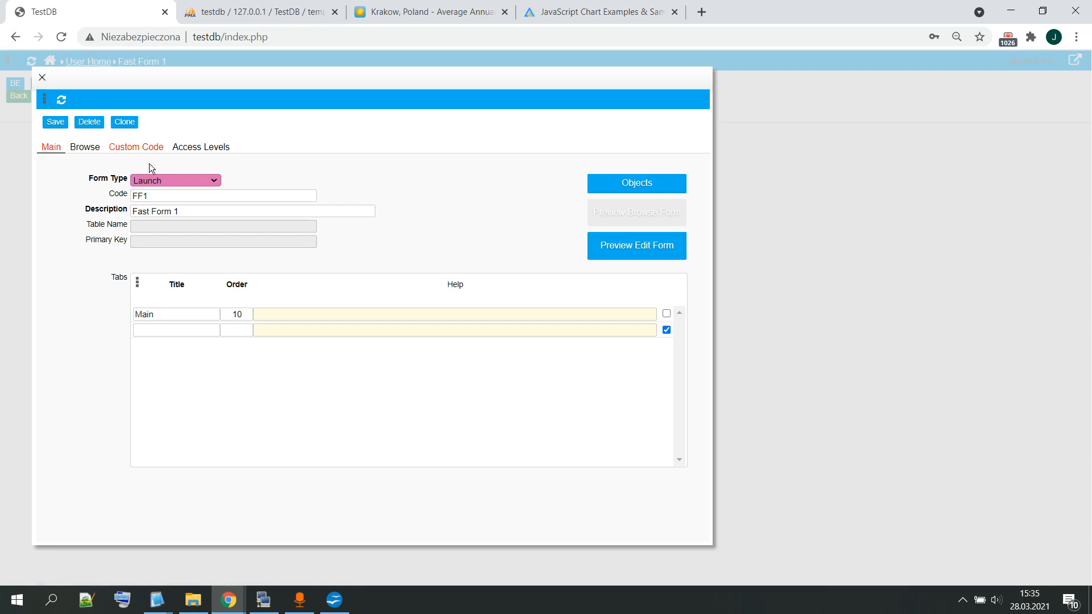
left_click(159, 149)
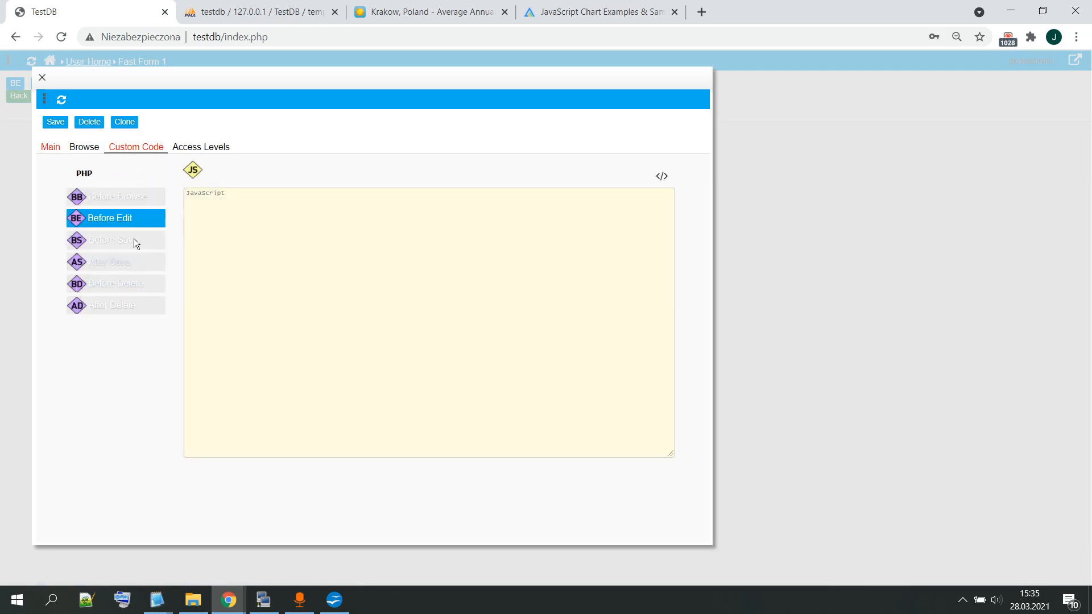
left_click(132, 217)
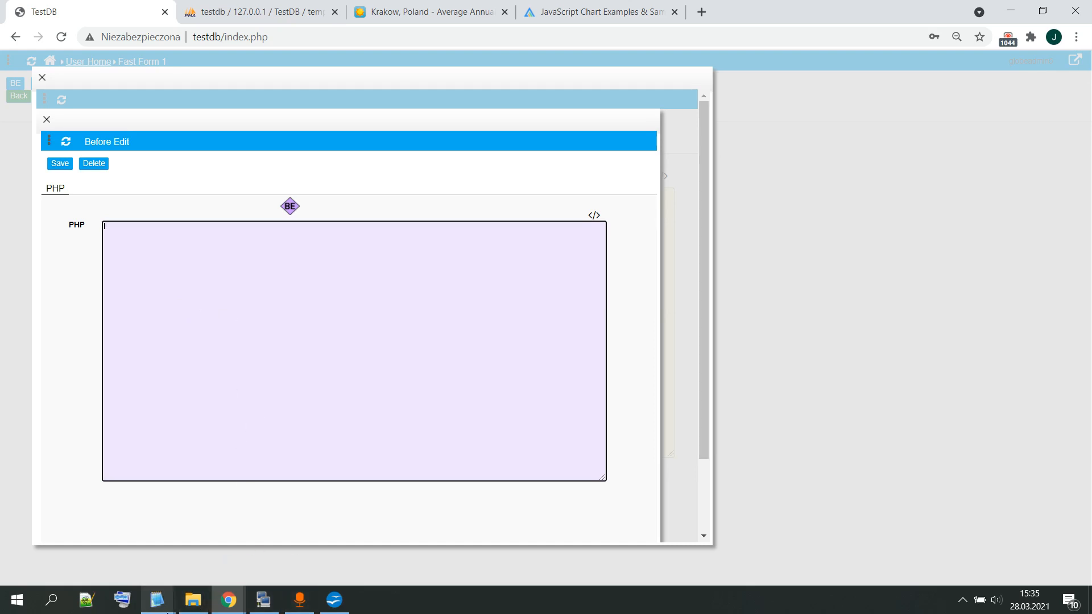
left_click(156, 600)
left_click(192, 551)
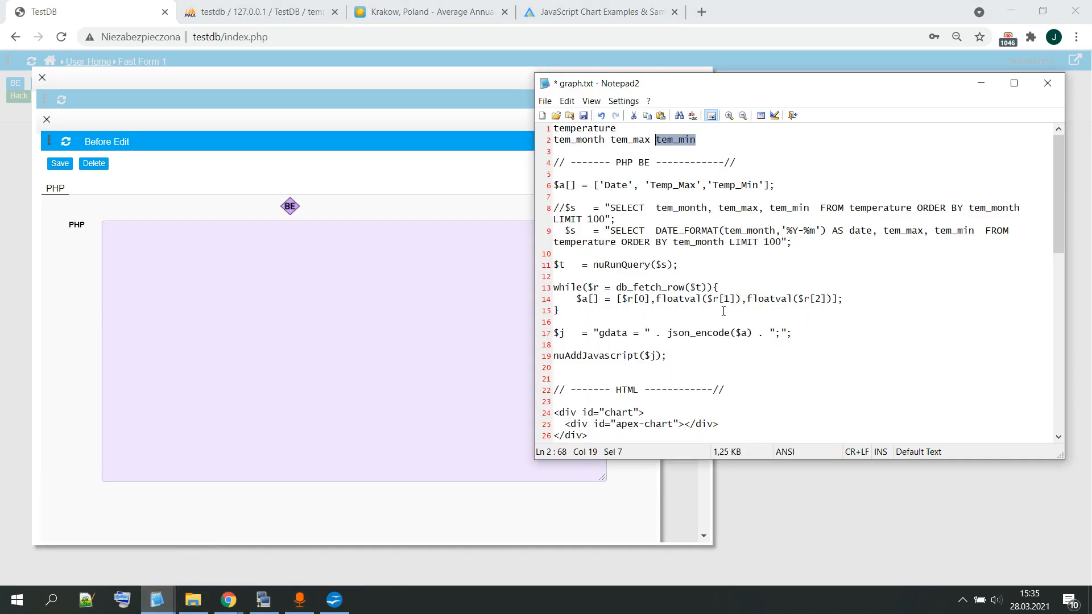
left_click_drag(701, 358, 542, 193)
key("ctrl+c")
left_click(375, 292)
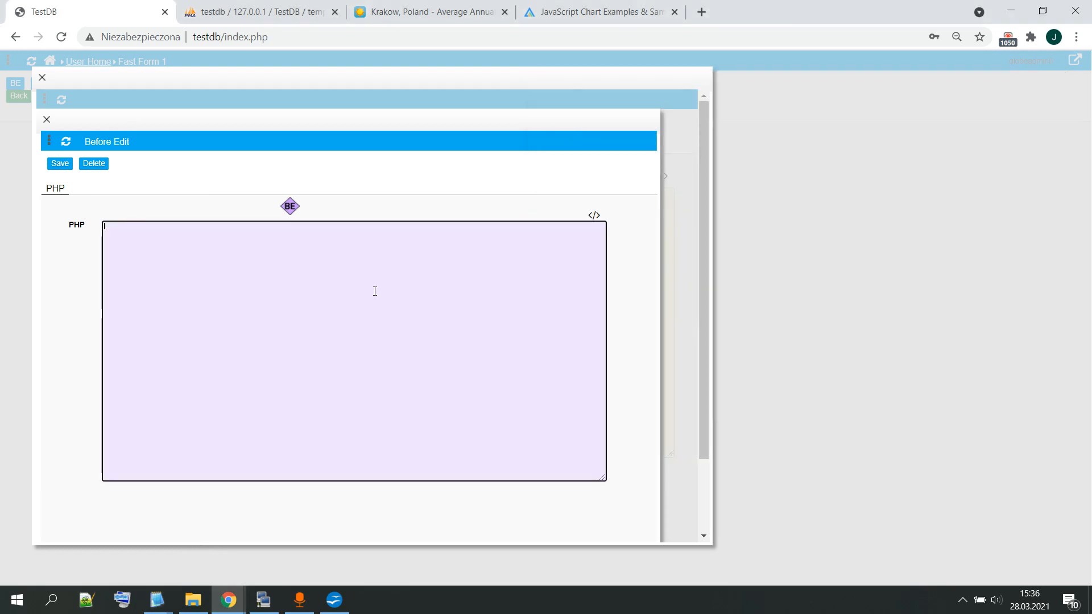
key("ctrl+v")
Step: Open the pasted PHP in the Ace Editor and examine the query, the gdata assignment and the nuAddJavascript call
double_click(390, 346)
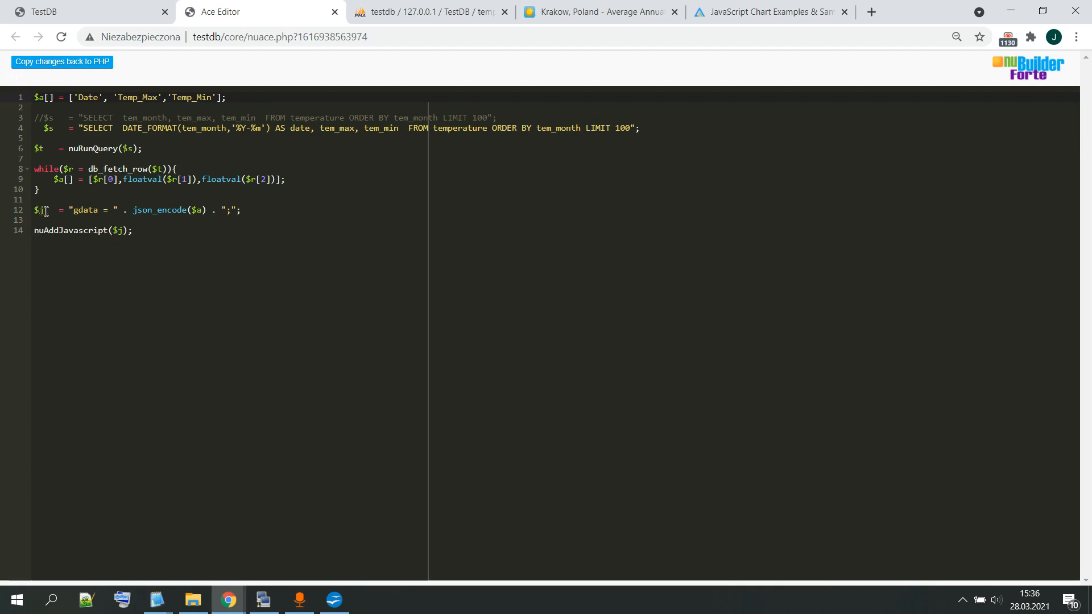
left_click_drag(54, 210, 241, 210)
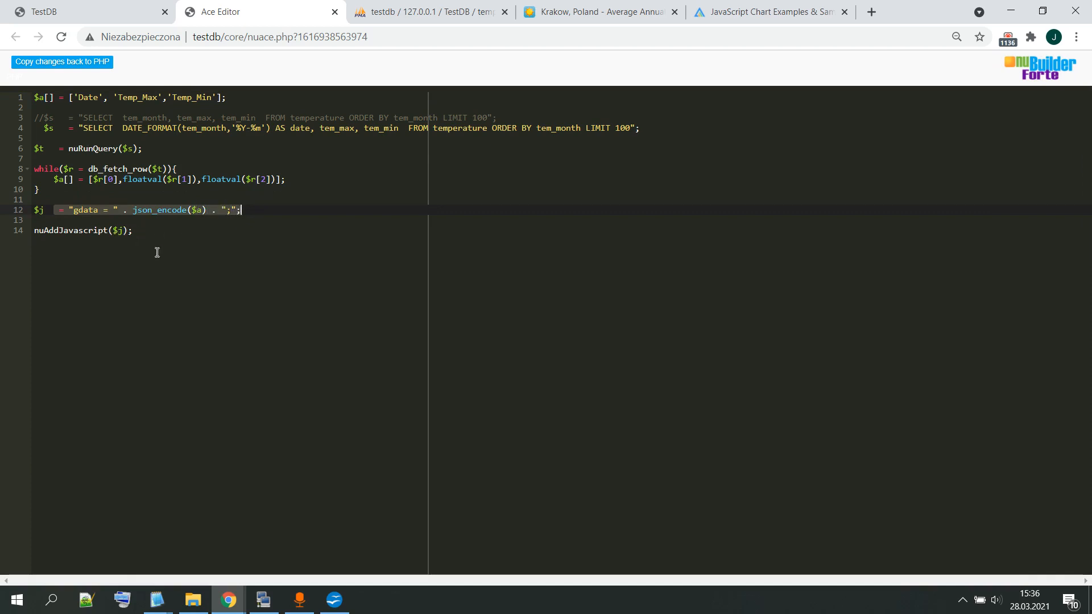
left_click(139, 237)
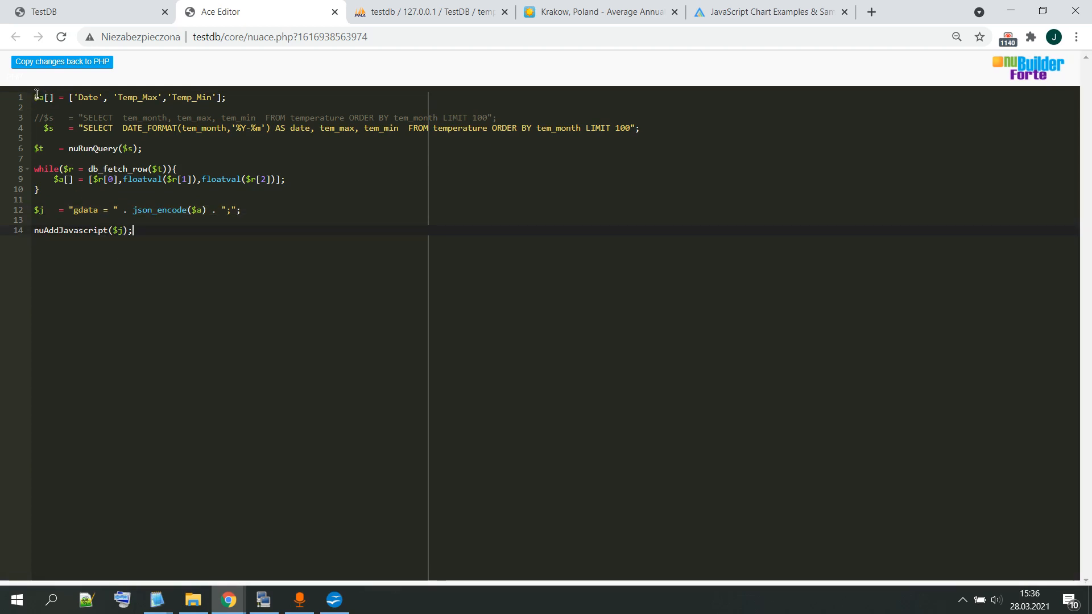
left_click_drag(34, 97, 284, 220)
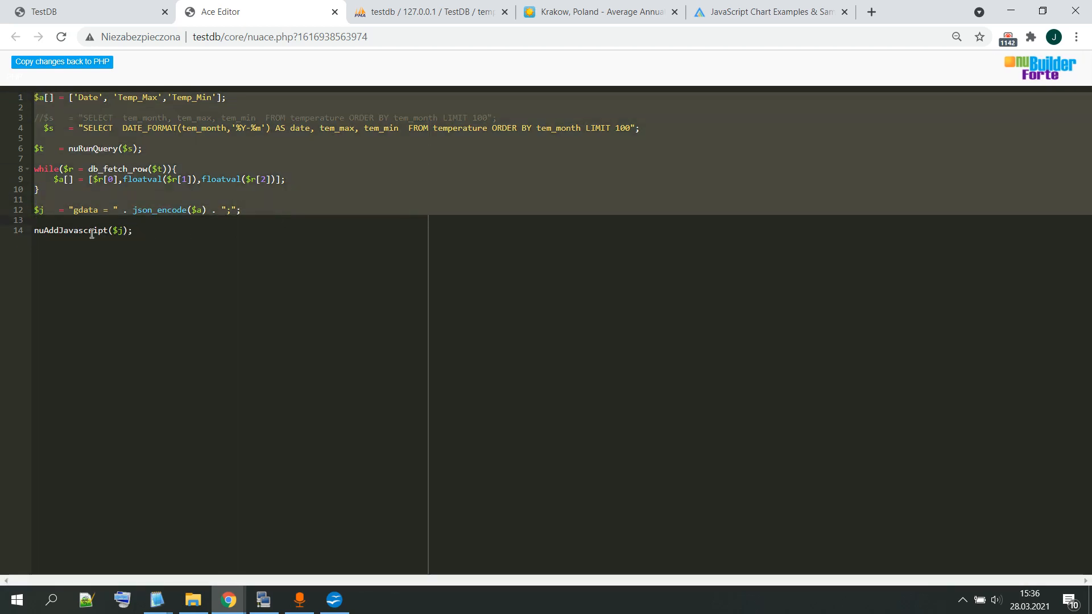
left_click_drag(151, 236, 35, 229)
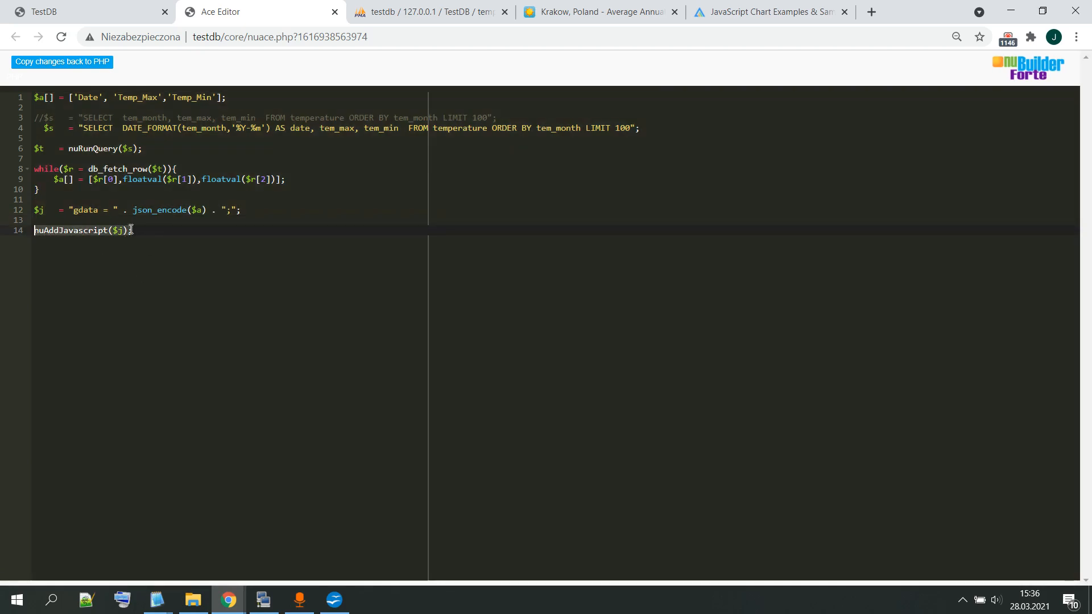
left_click(158, 280)
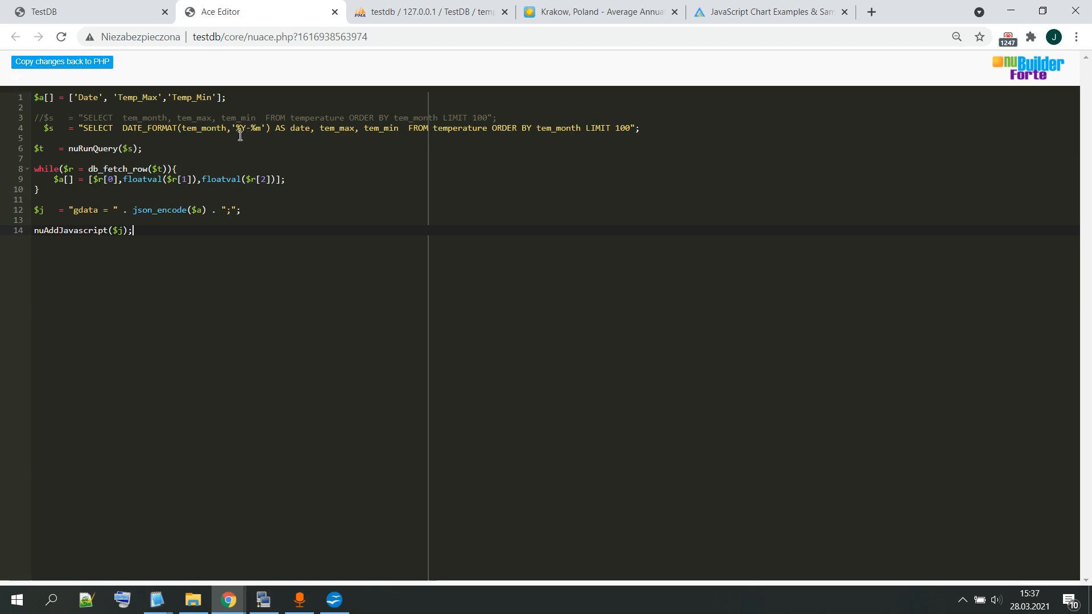
Step: Examine the tem_month date format in the temperature table in phpMyAdmin, and go back to the code in the Ace Editor
left_click(388, 14)
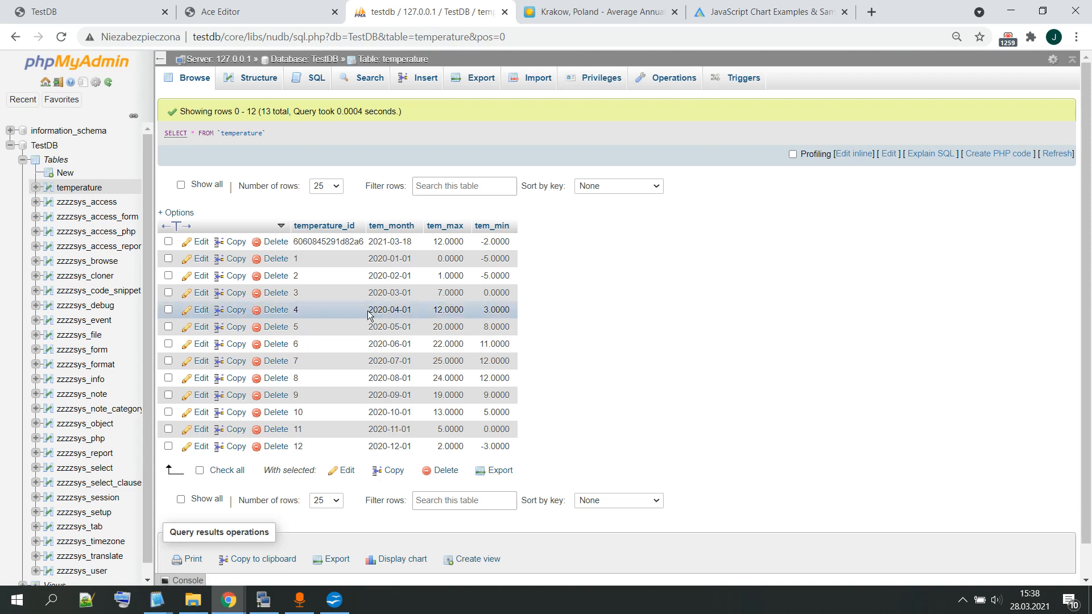
left_click_drag(371, 311, 401, 311)
left_click(592, 264)
left_click(299, 6)
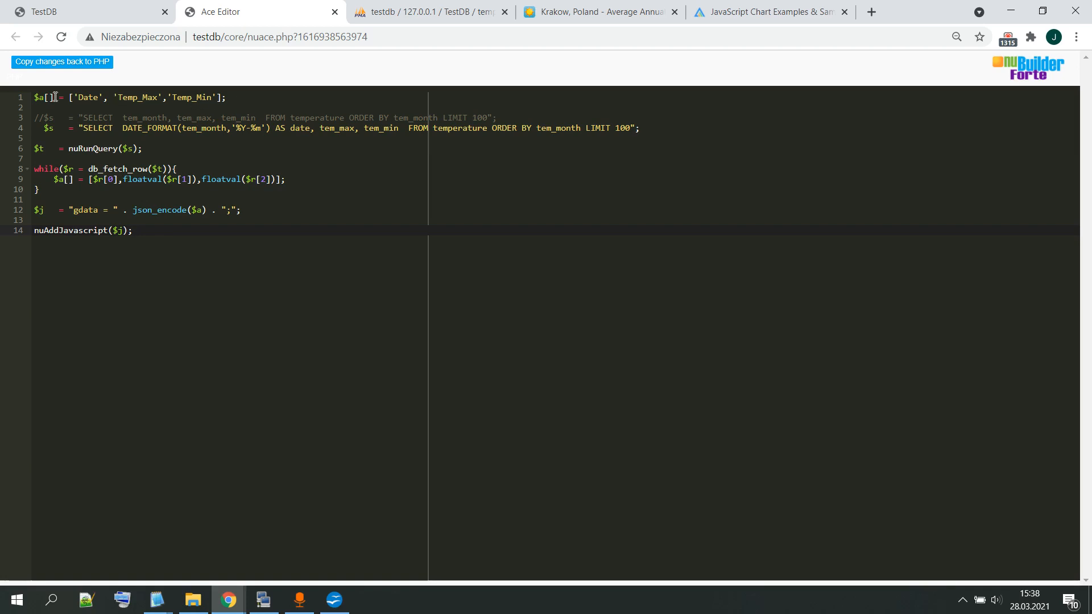
left_click(232, 99)
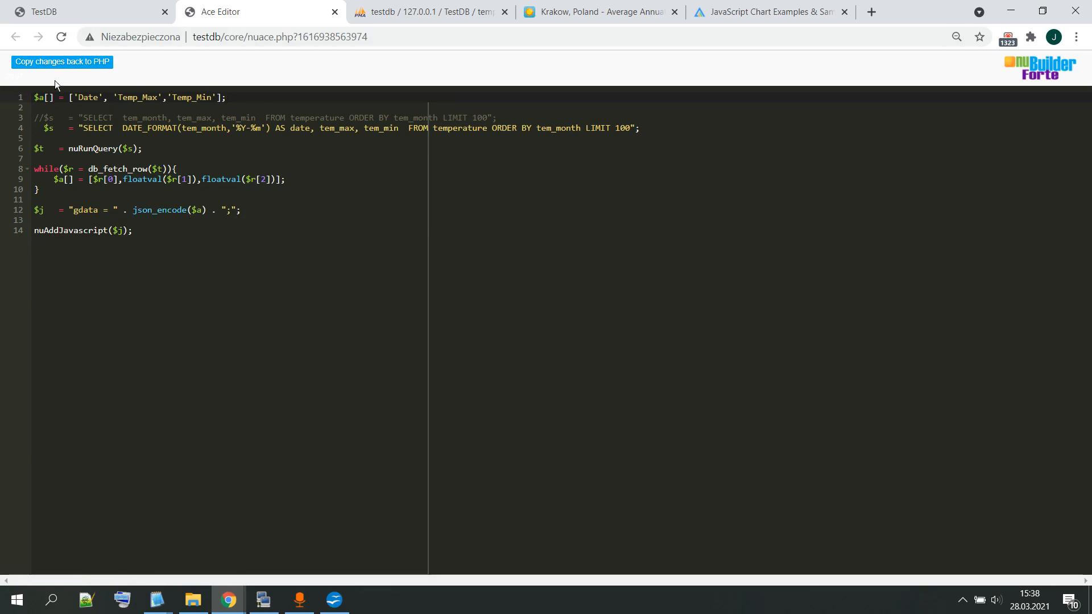
Step: Copy the Ace Editor code back to the PHP field and close the Before Edit and form properties windows in nuBuilder
left_click(74, 63)
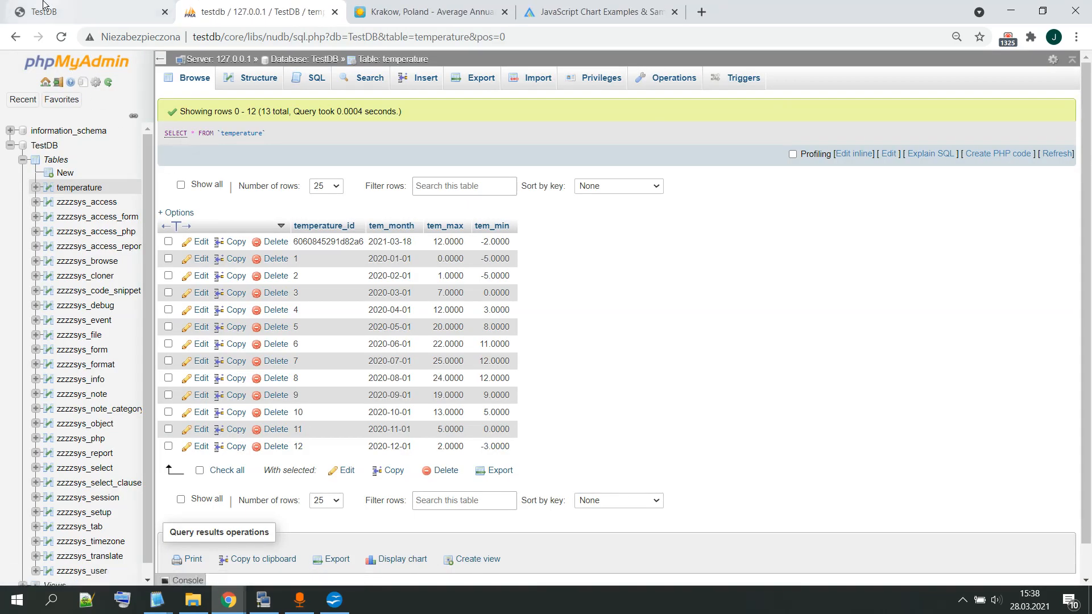
left_click(44, 6)
left_click(47, 119)
left_click(42, 78)
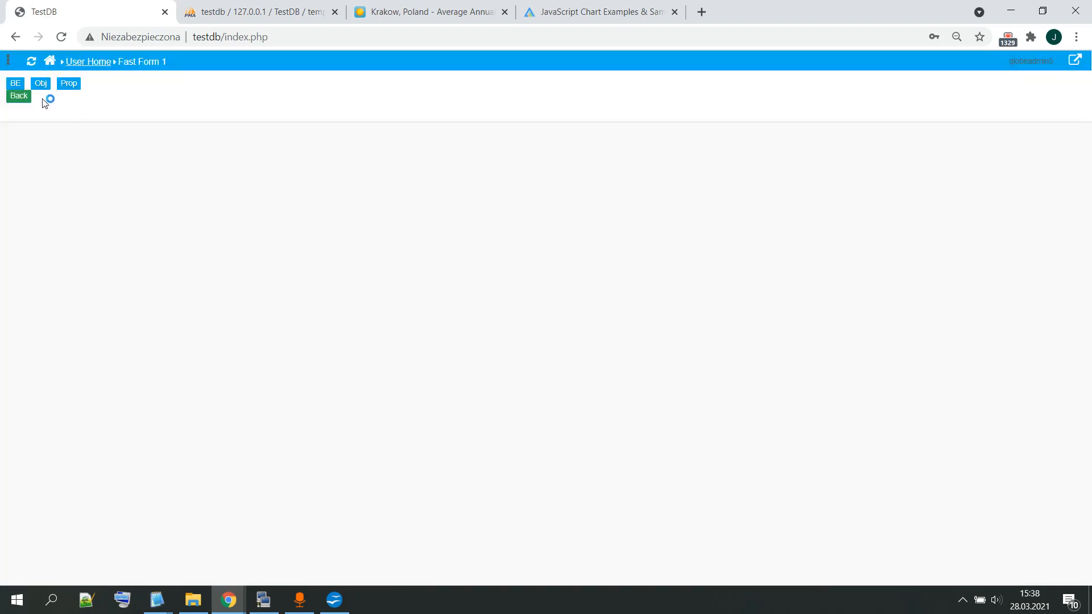
Step: Go back to User Home and reopen the launch form
left_click(20, 97)
left_click(89, 189)
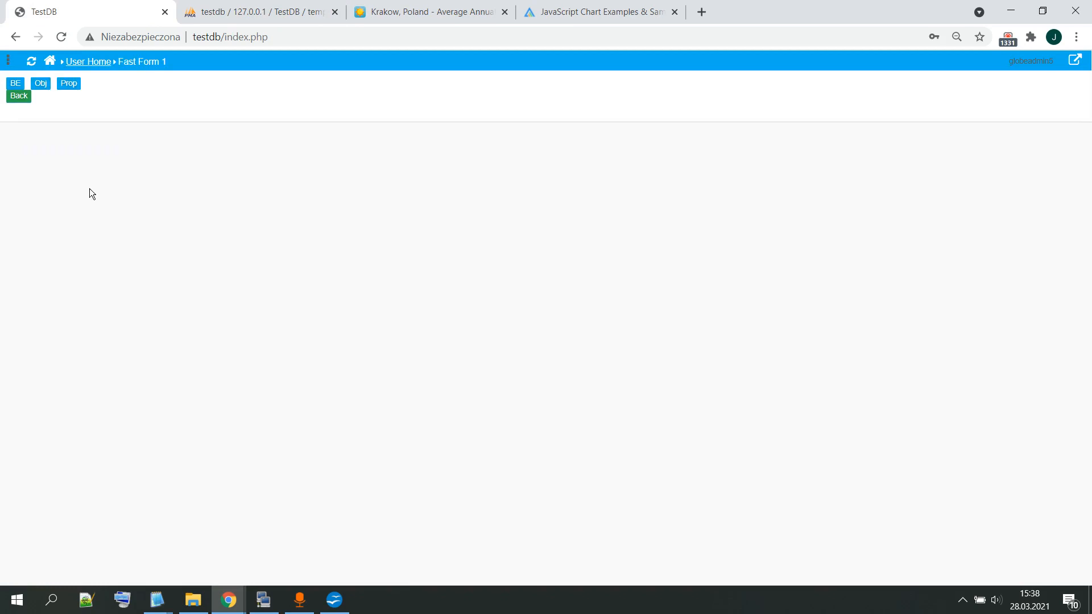